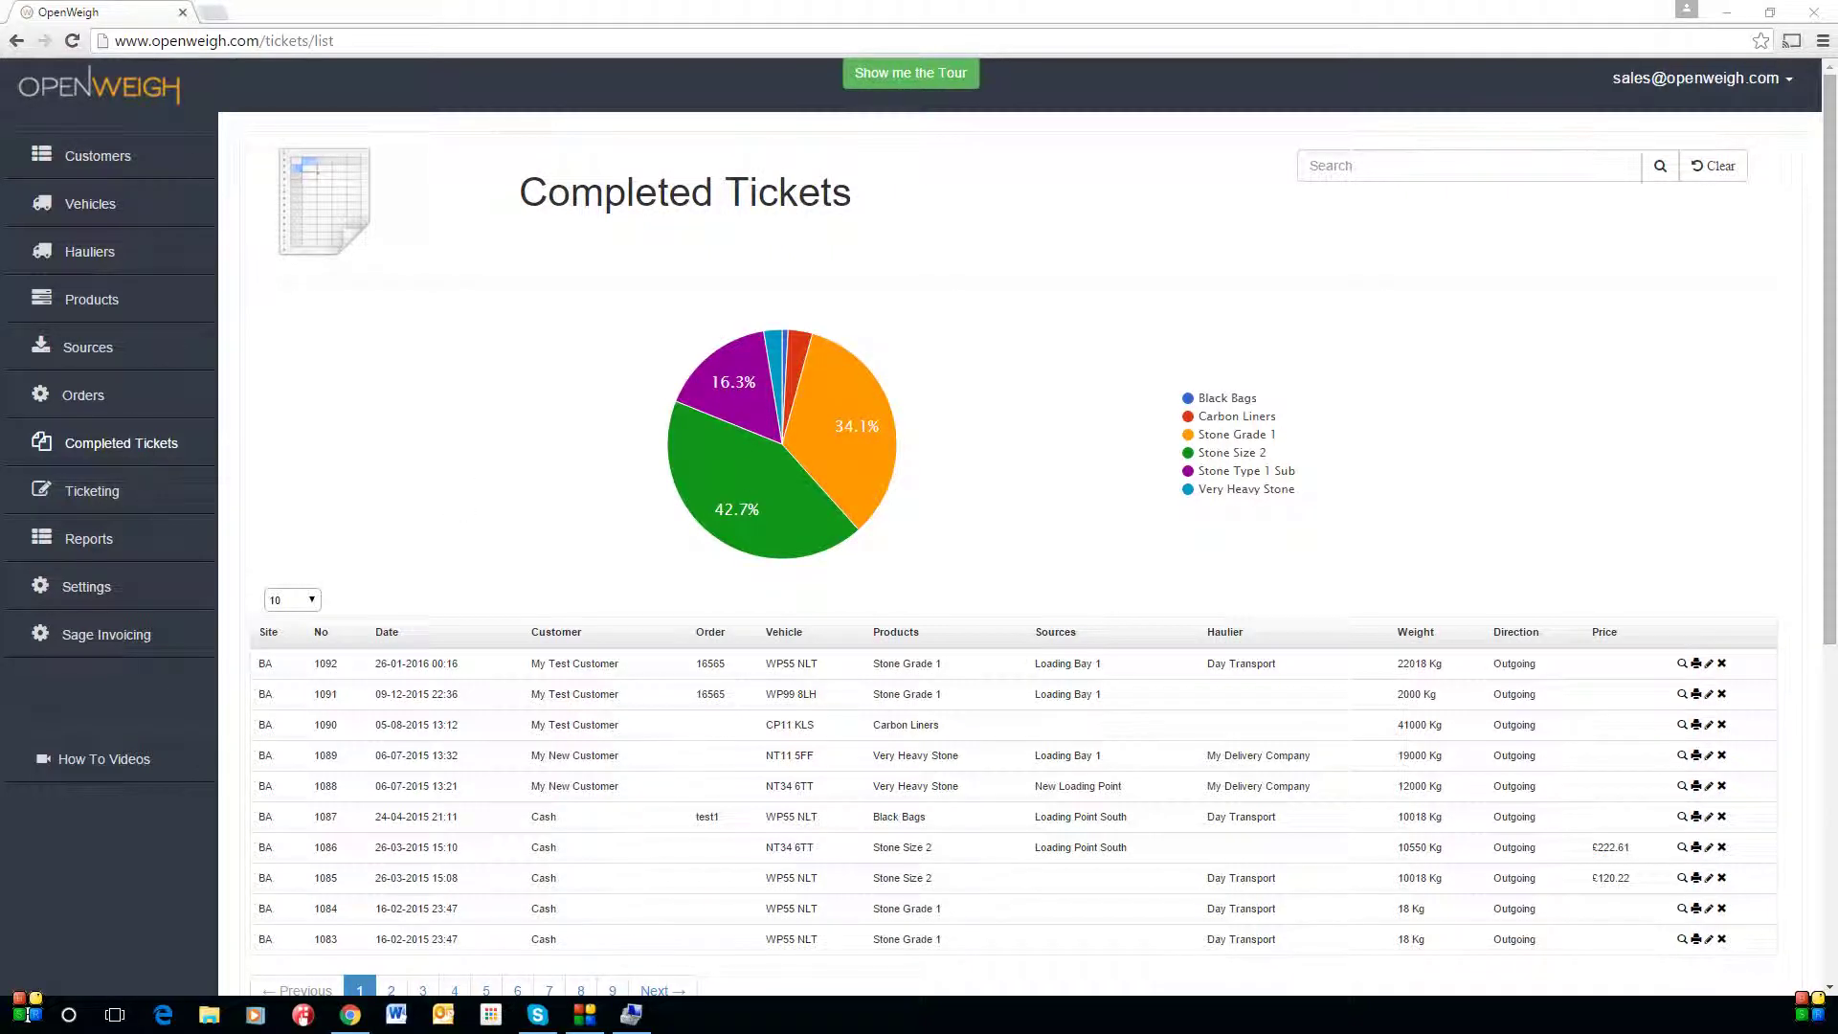
# Open Account Preferences from the sales account menu to view the Users list.
pyautogui.click(1781, 96)
pyautogui.click(1720, 121)
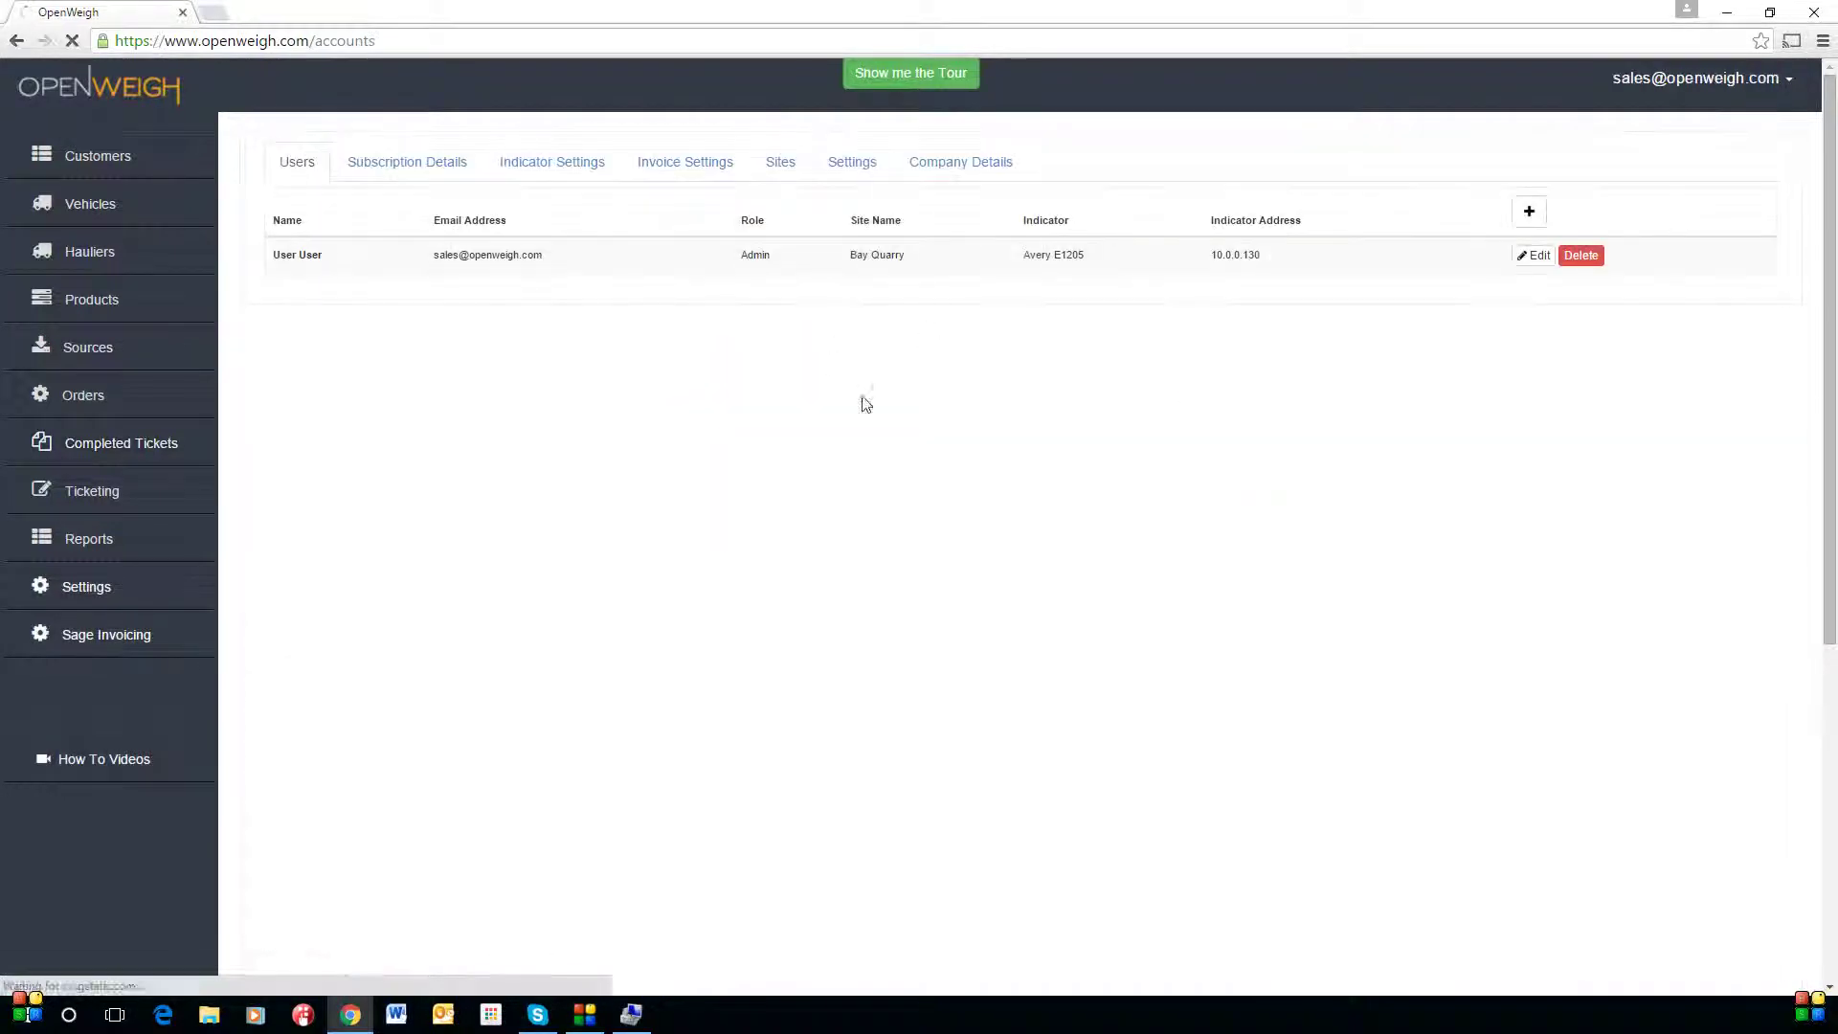
# Download the IGPython service installer from the Indicator Settings tab.
pyautogui.click(558, 166)
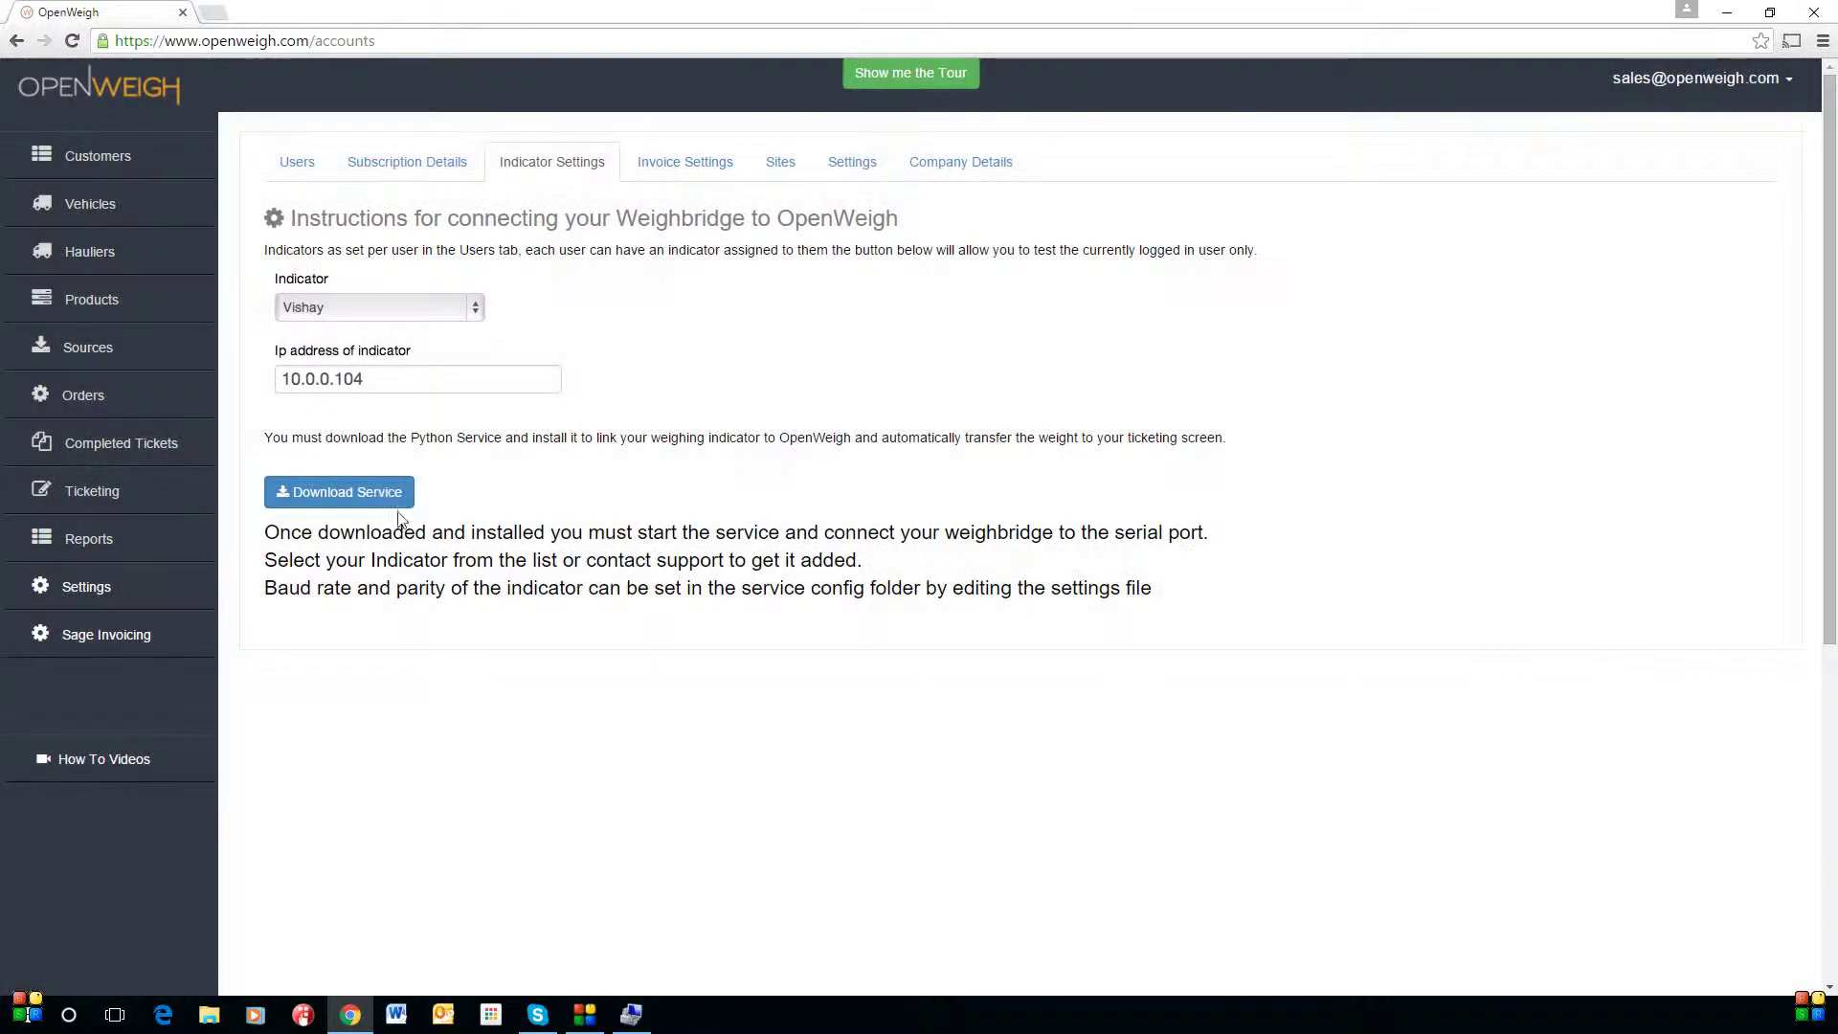
pyautogui.click(383, 494)
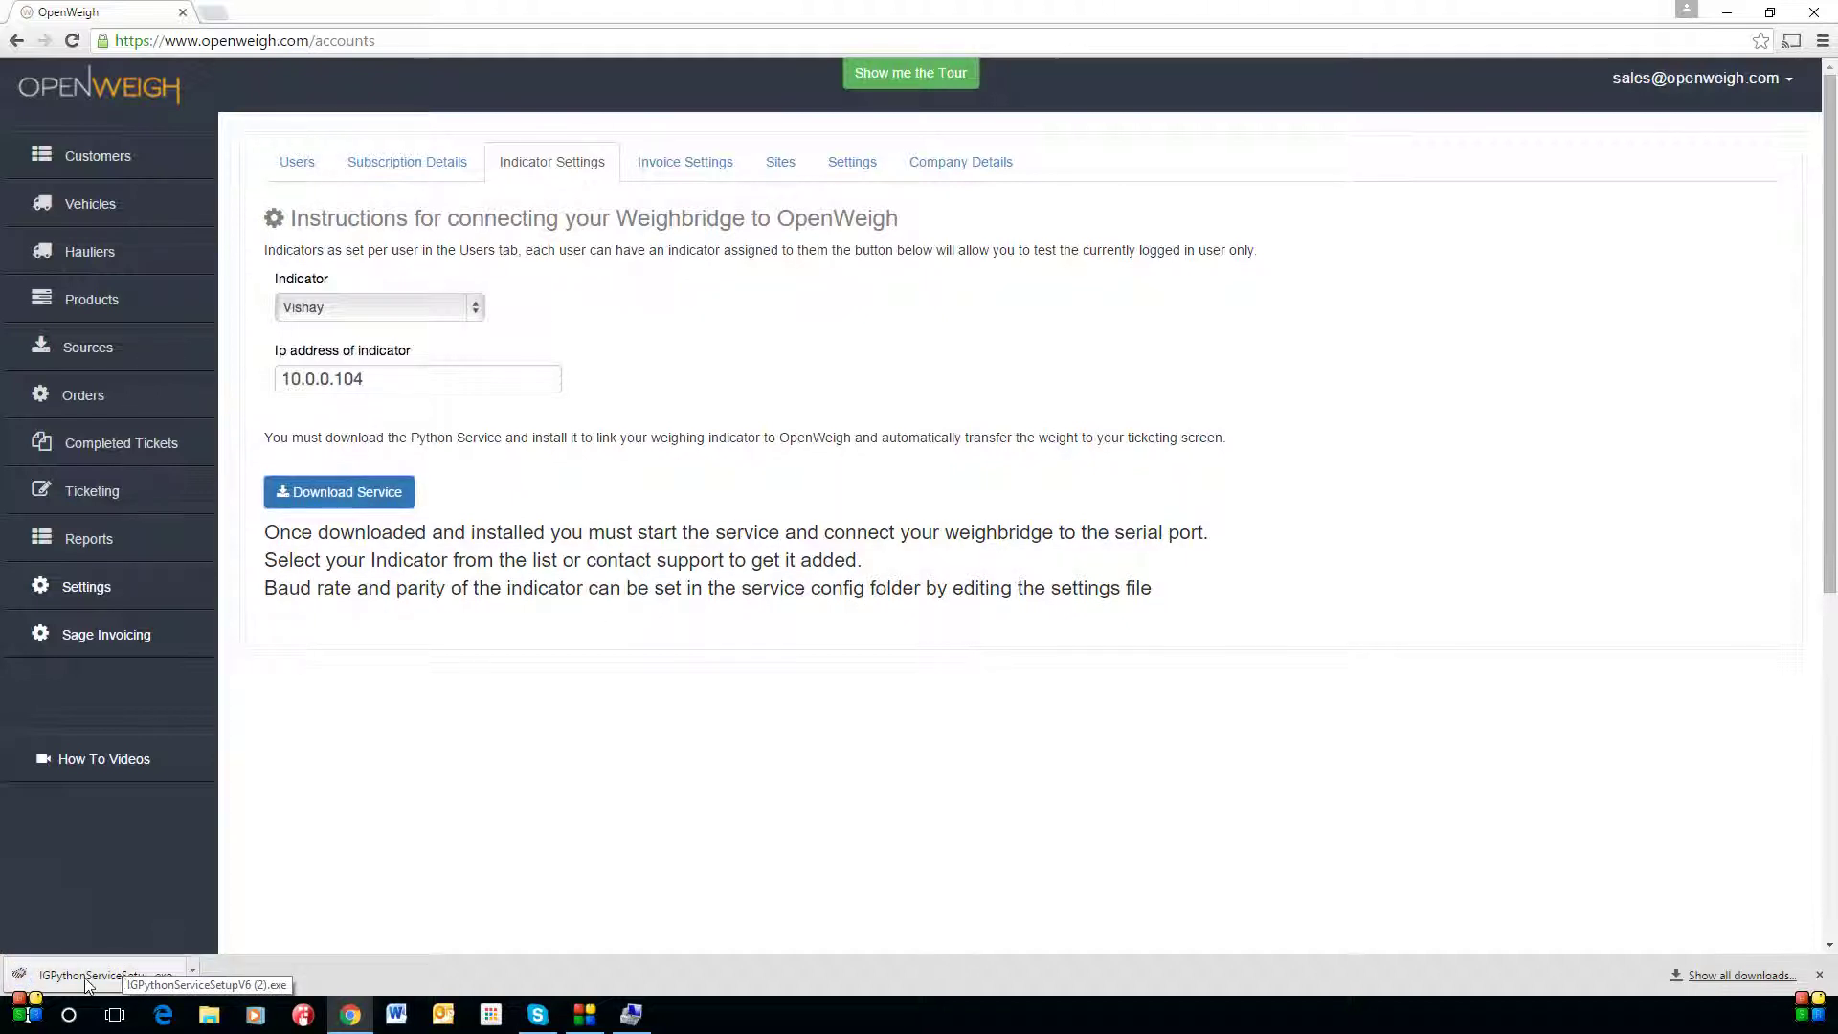
# Run the downloaded installer to install IGPython Http2Com, then finish the setup.
pyautogui.click(86, 976)
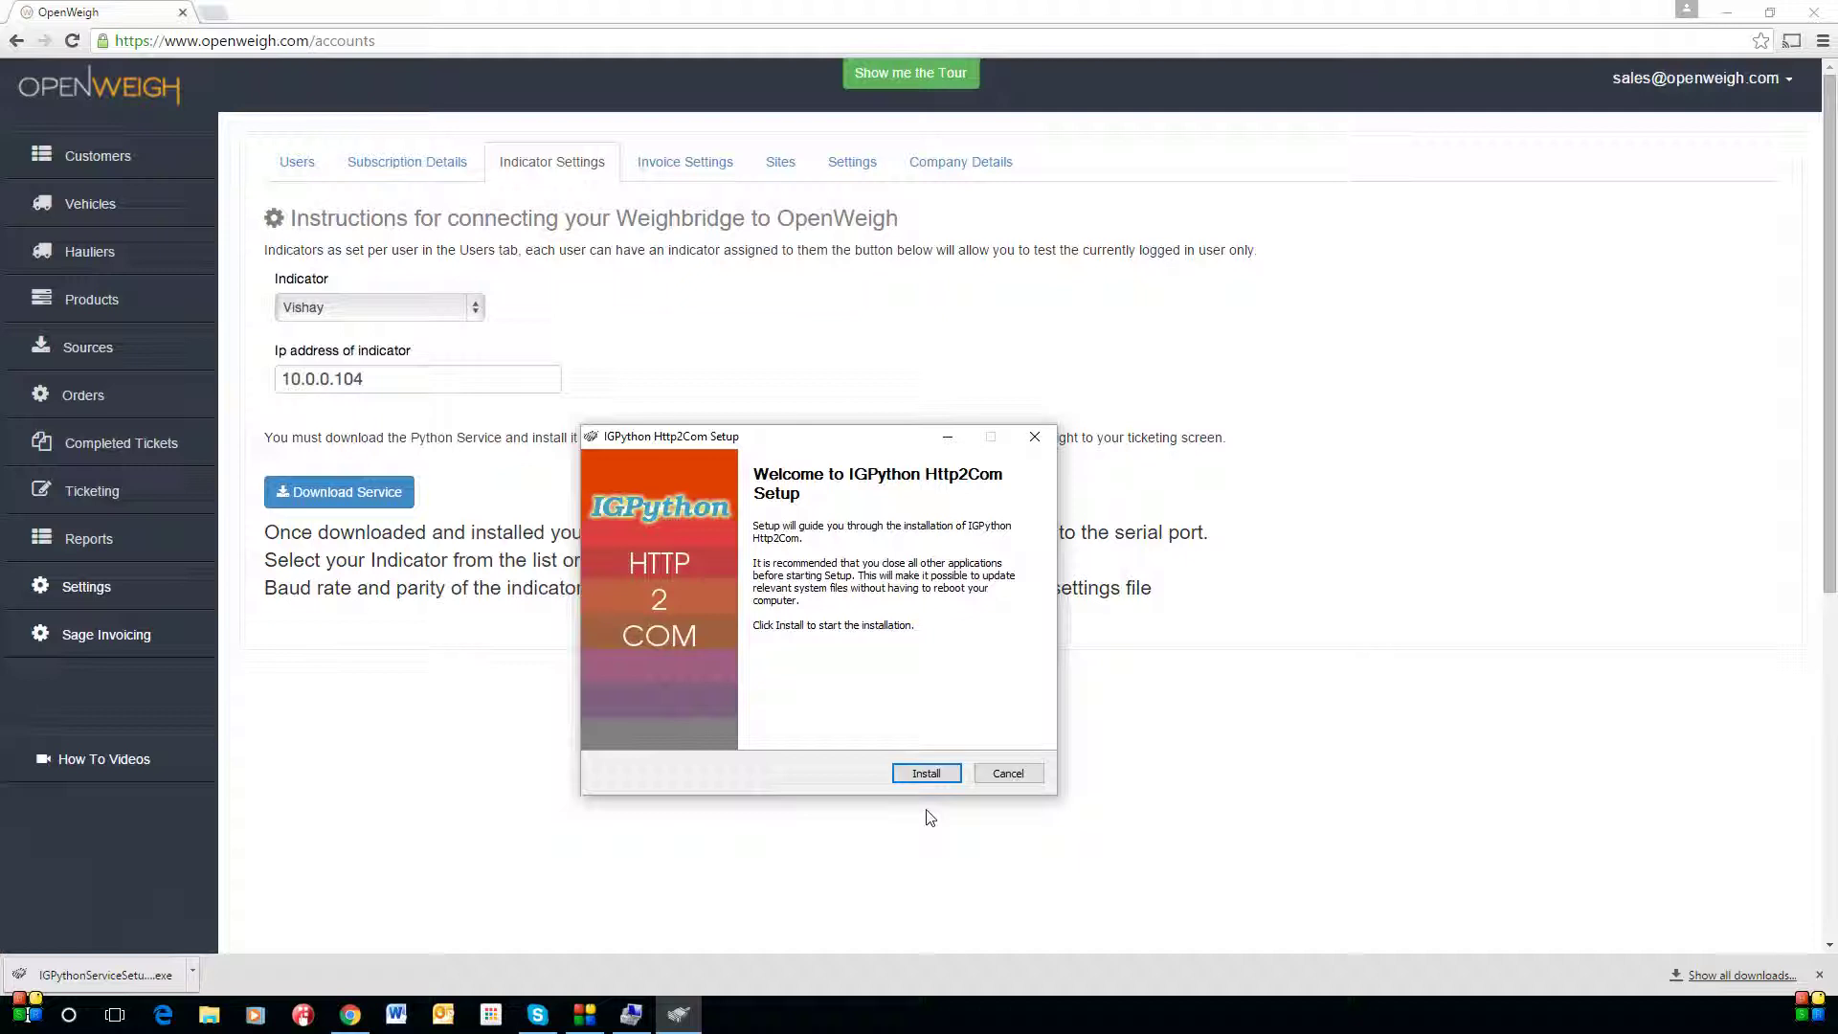
pyautogui.click(919, 770)
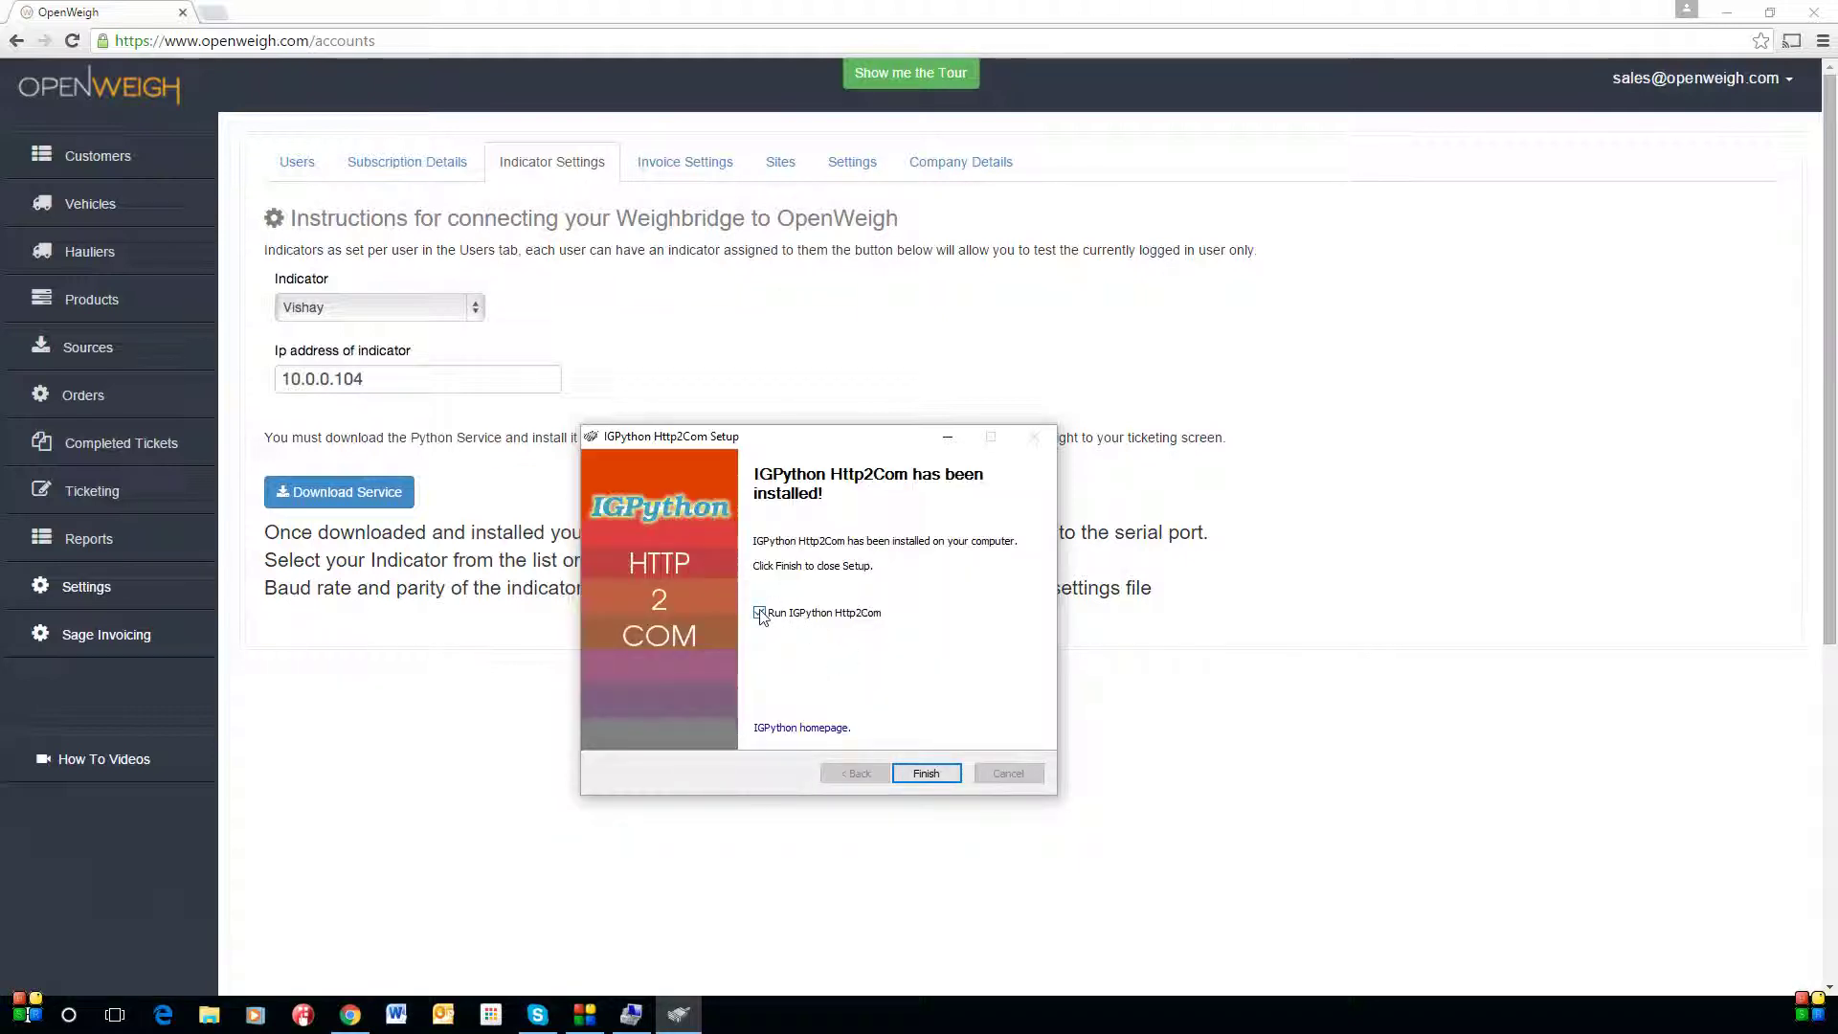
pyautogui.click(926, 774)
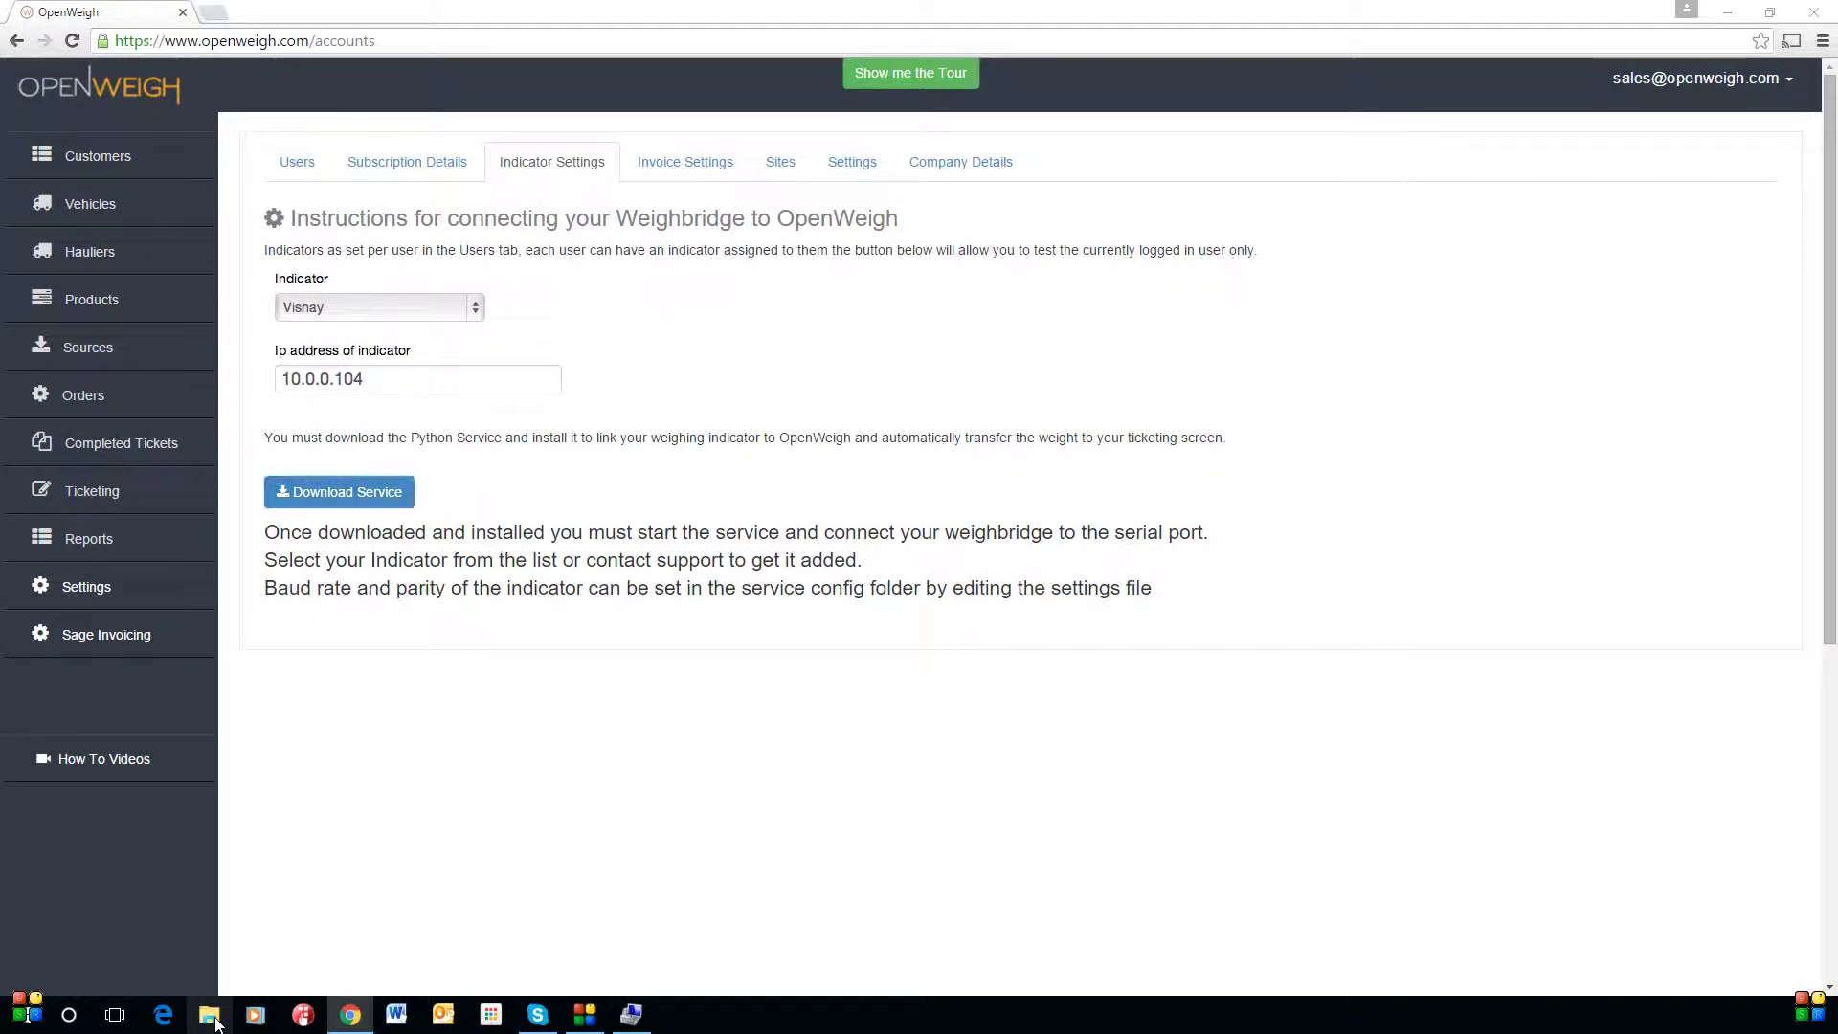
# Browse to C:\Program Files (x86)\IGPython\IGPython Http2Com\config and bring up settings.conf's options.
pyautogui.click(210, 1016)
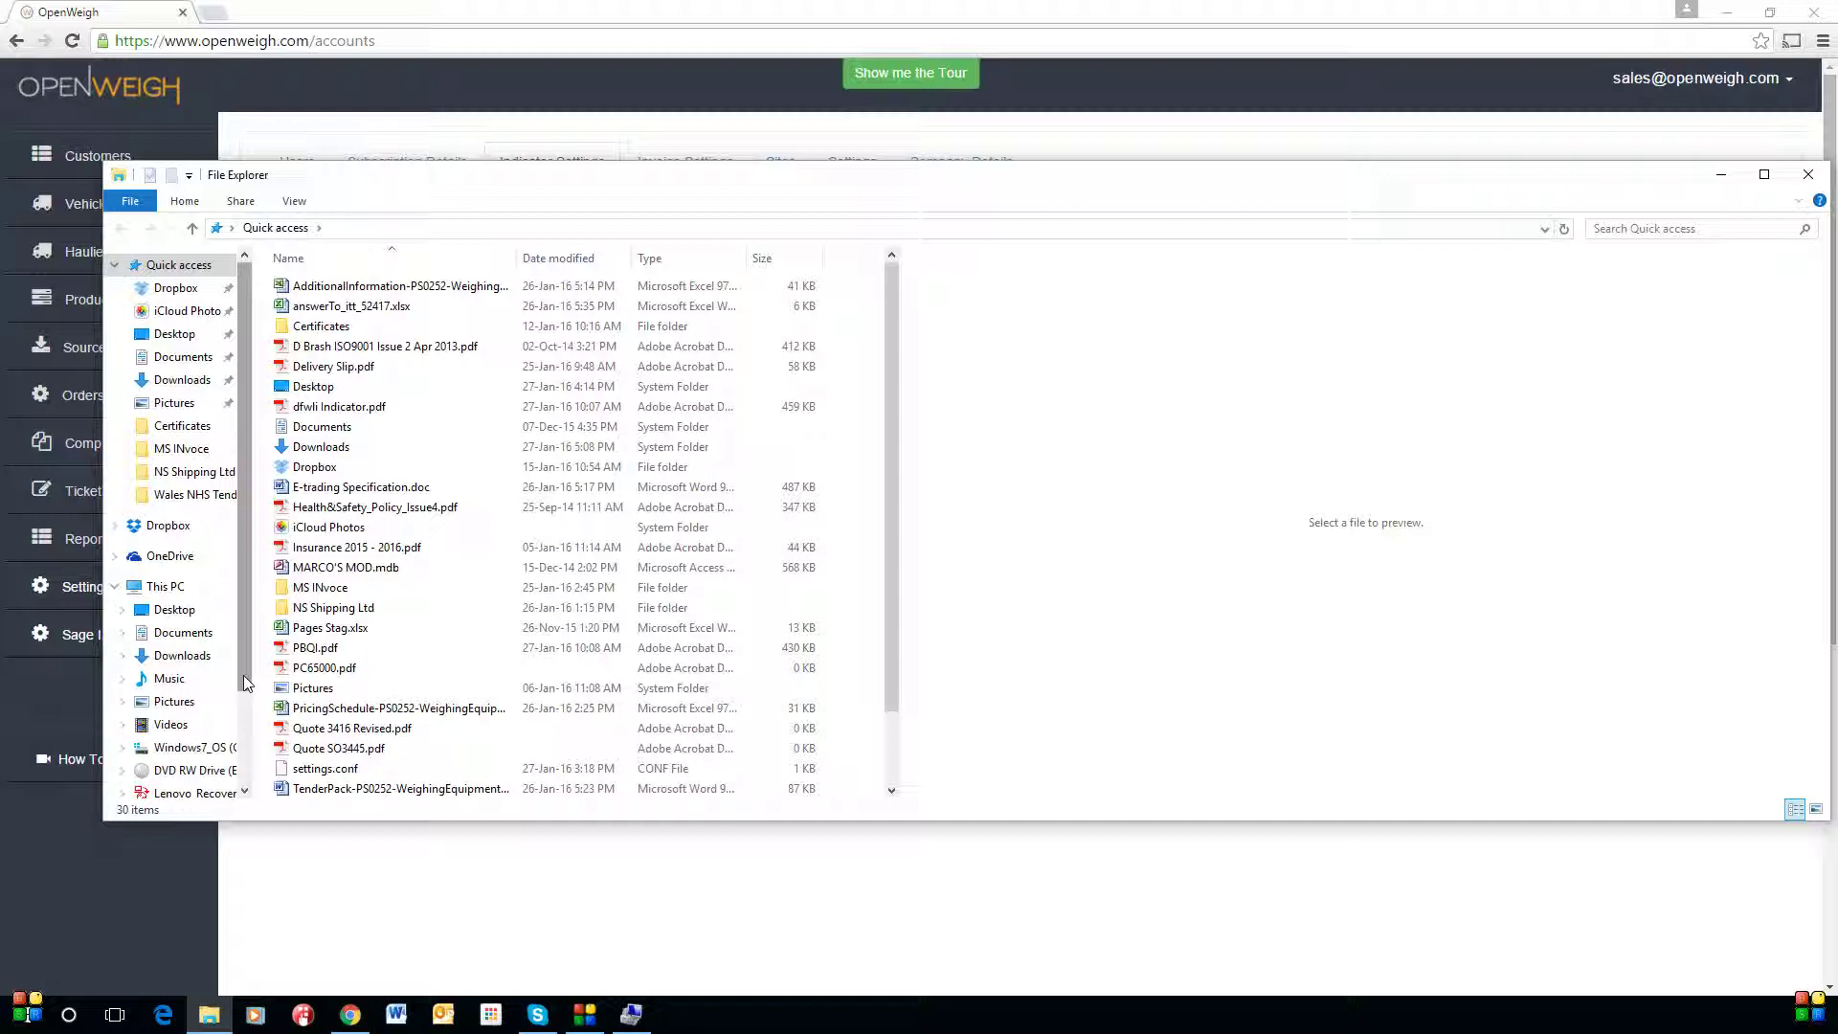
pyautogui.scroll(-2, 227, 708)
pyautogui.click(186, 647)
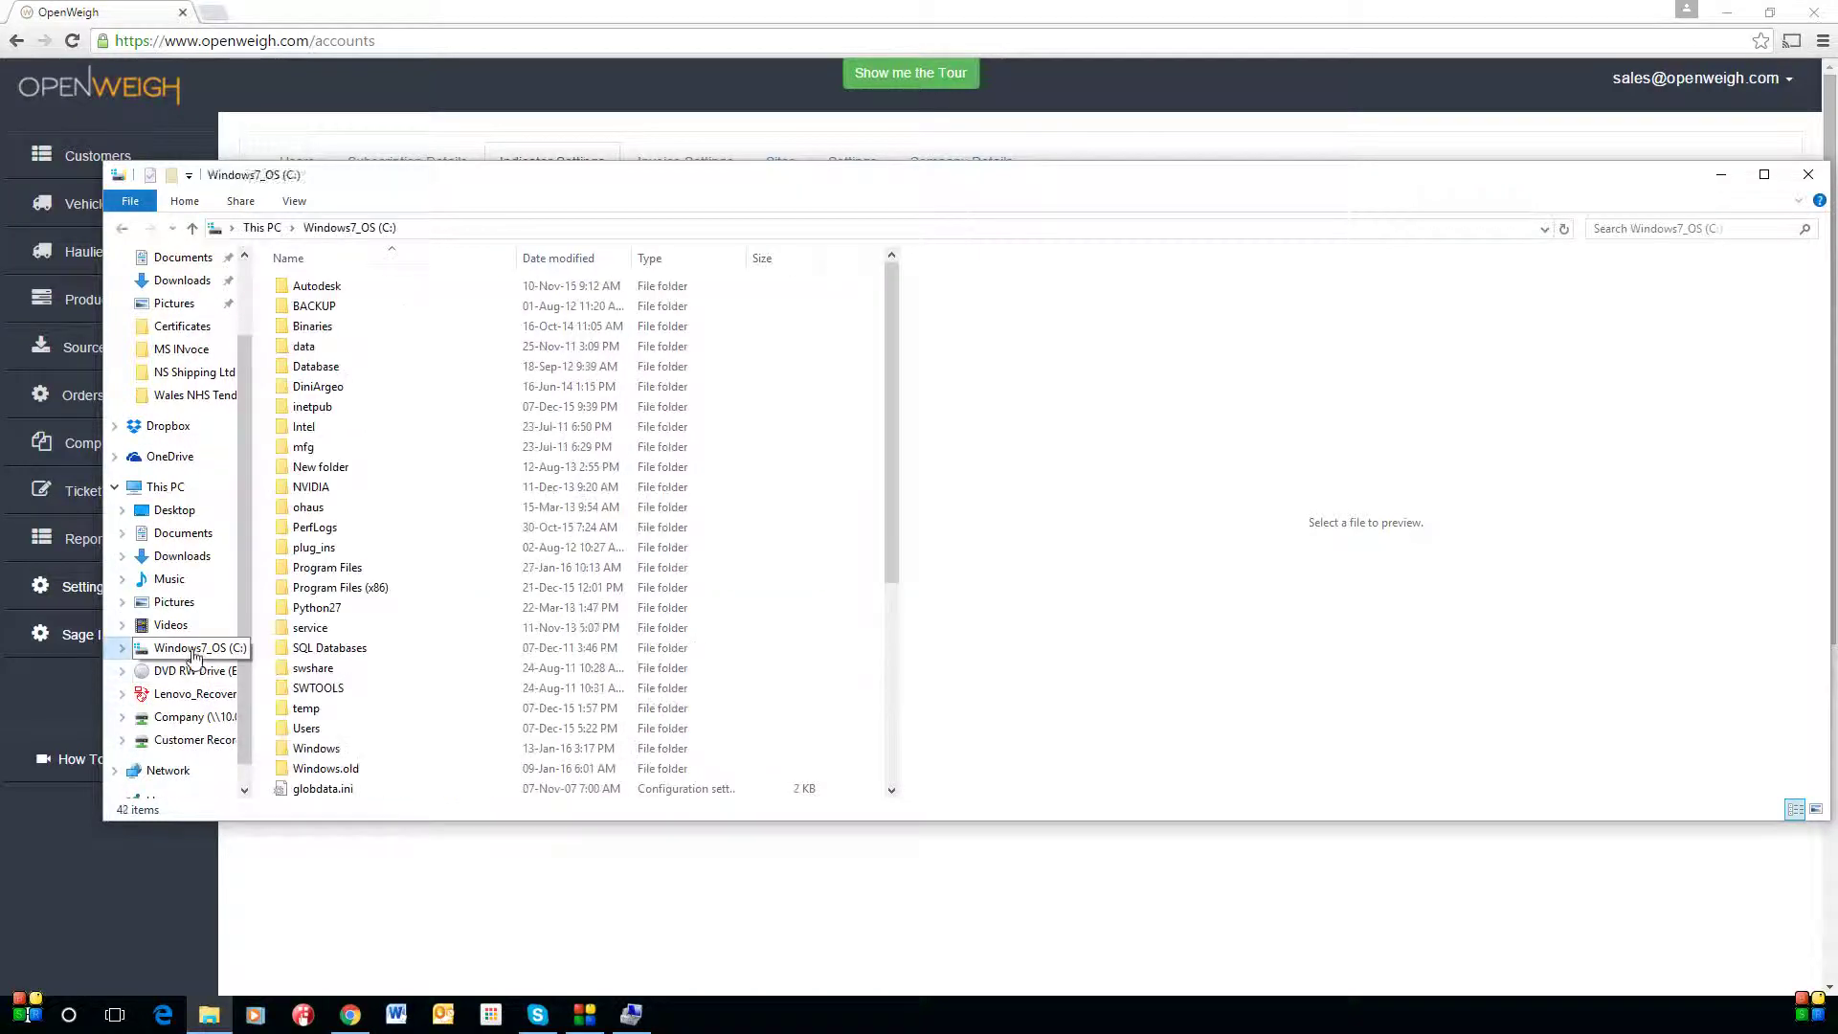
pyautogui.doubleClick(365, 592)
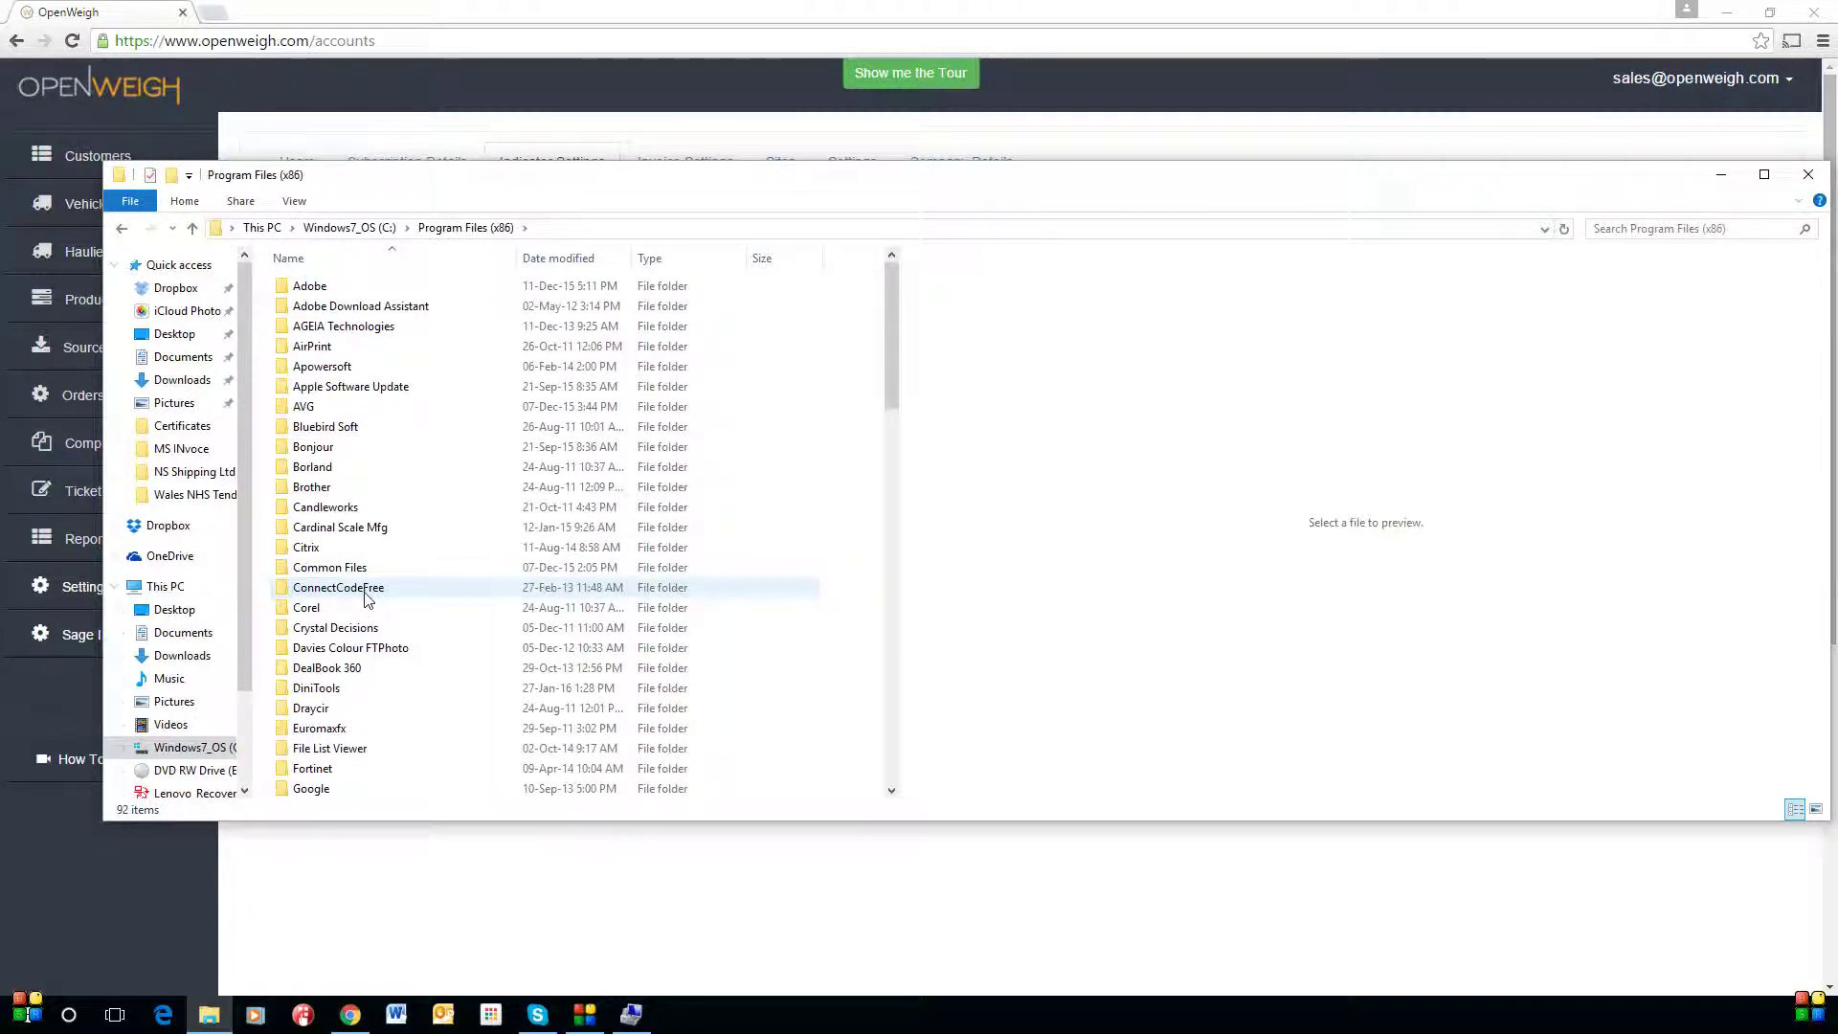
pyautogui.scroll(-1, 365, 592)
pyautogui.scroll(-2, 365, 598)
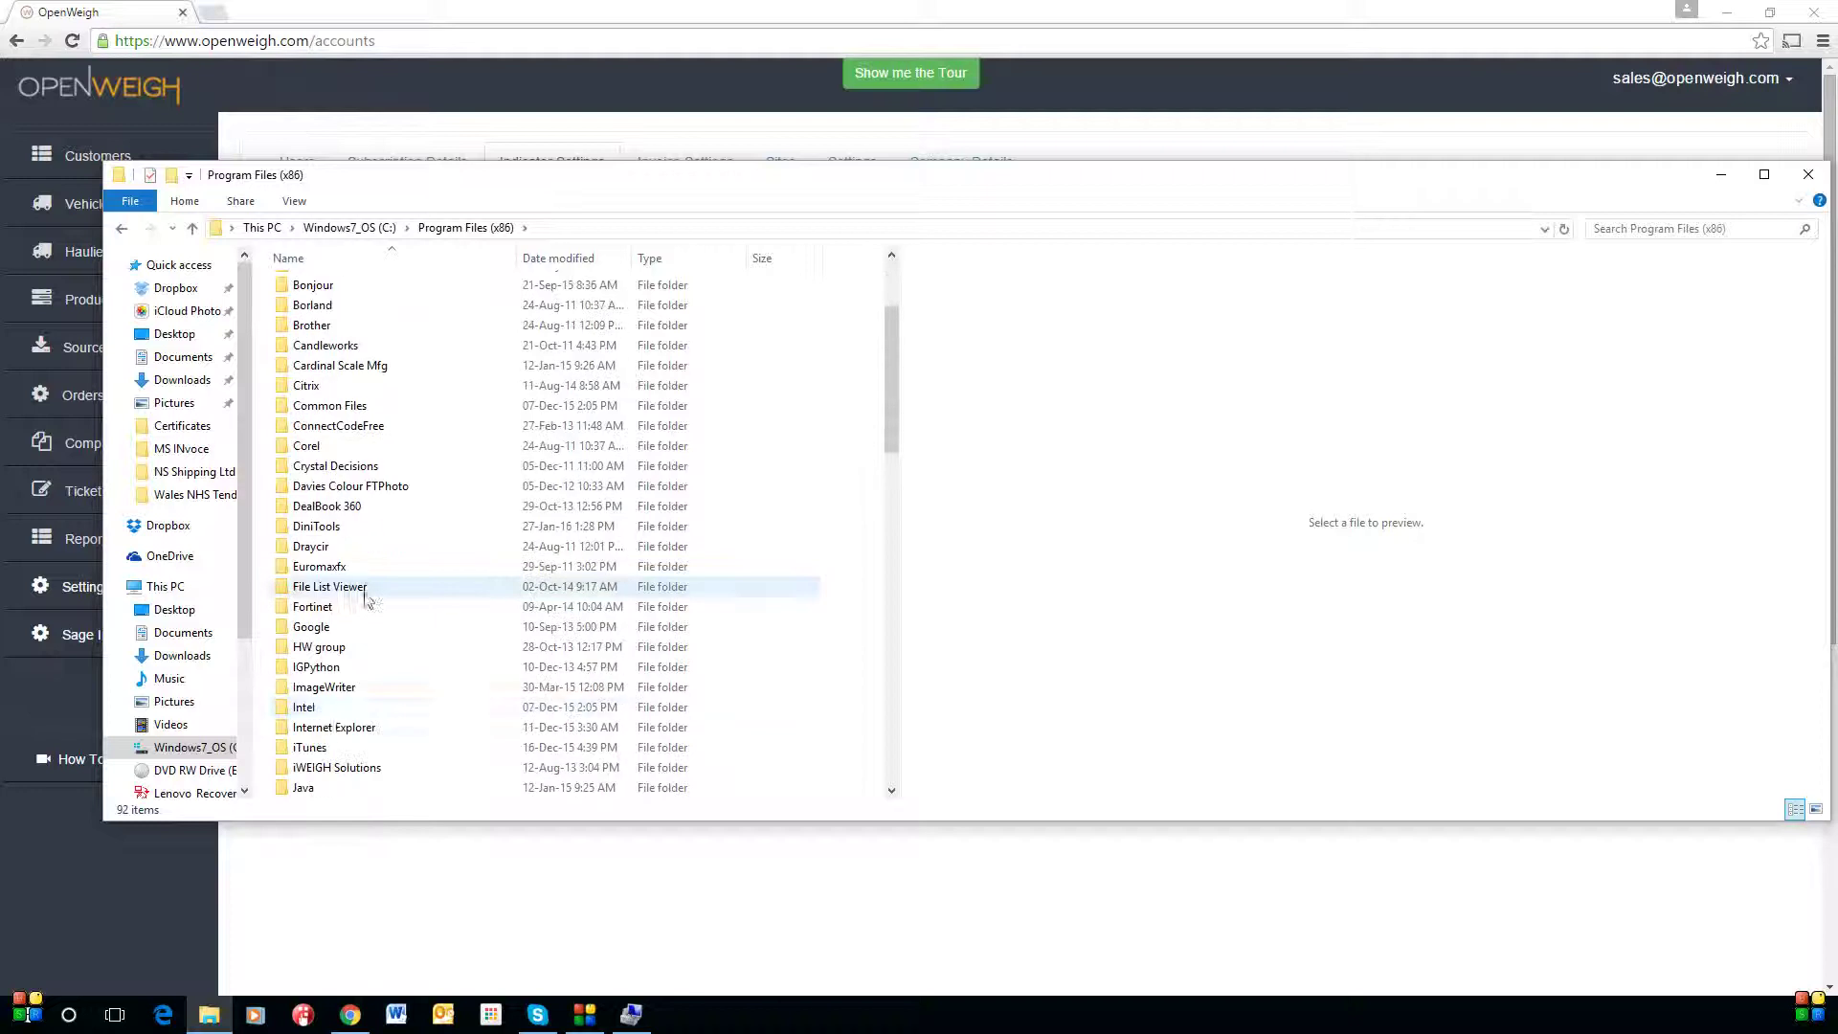
pyautogui.doubleClick(335, 676)
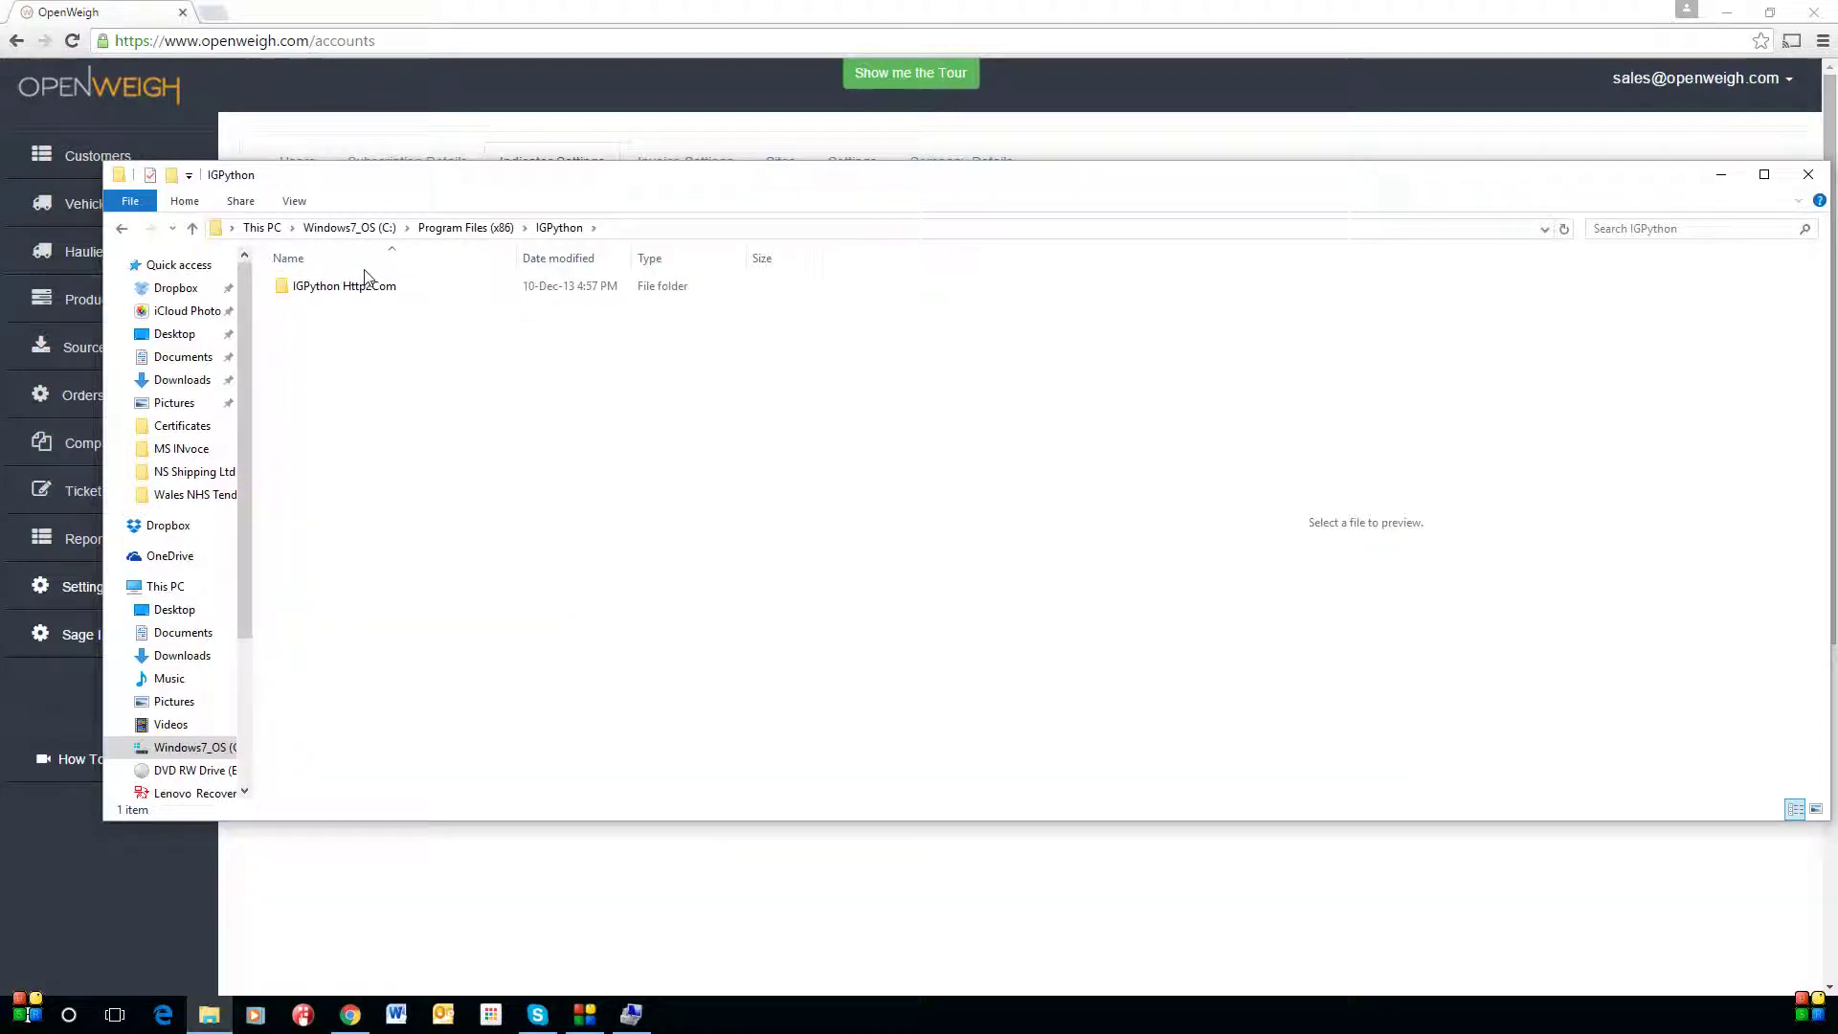
pyautogui.doubleClick(337, 286)
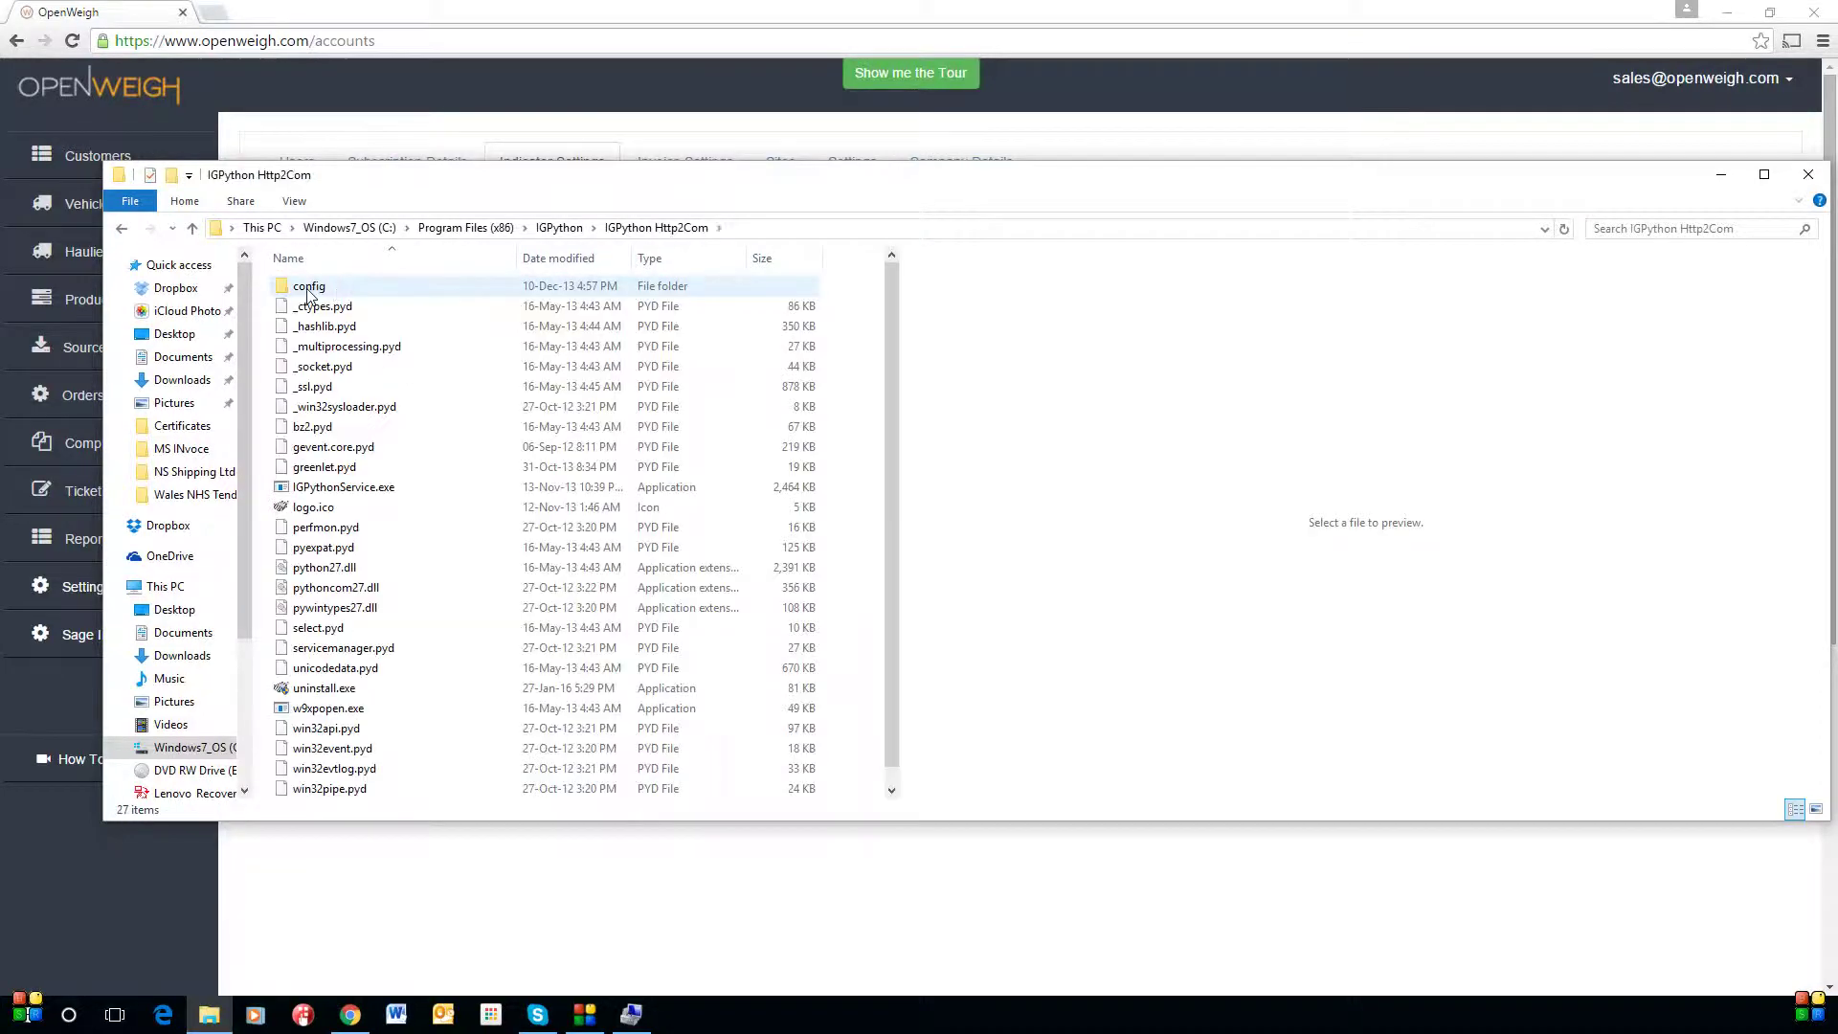
pyautogui.doubleClick(308, 292)
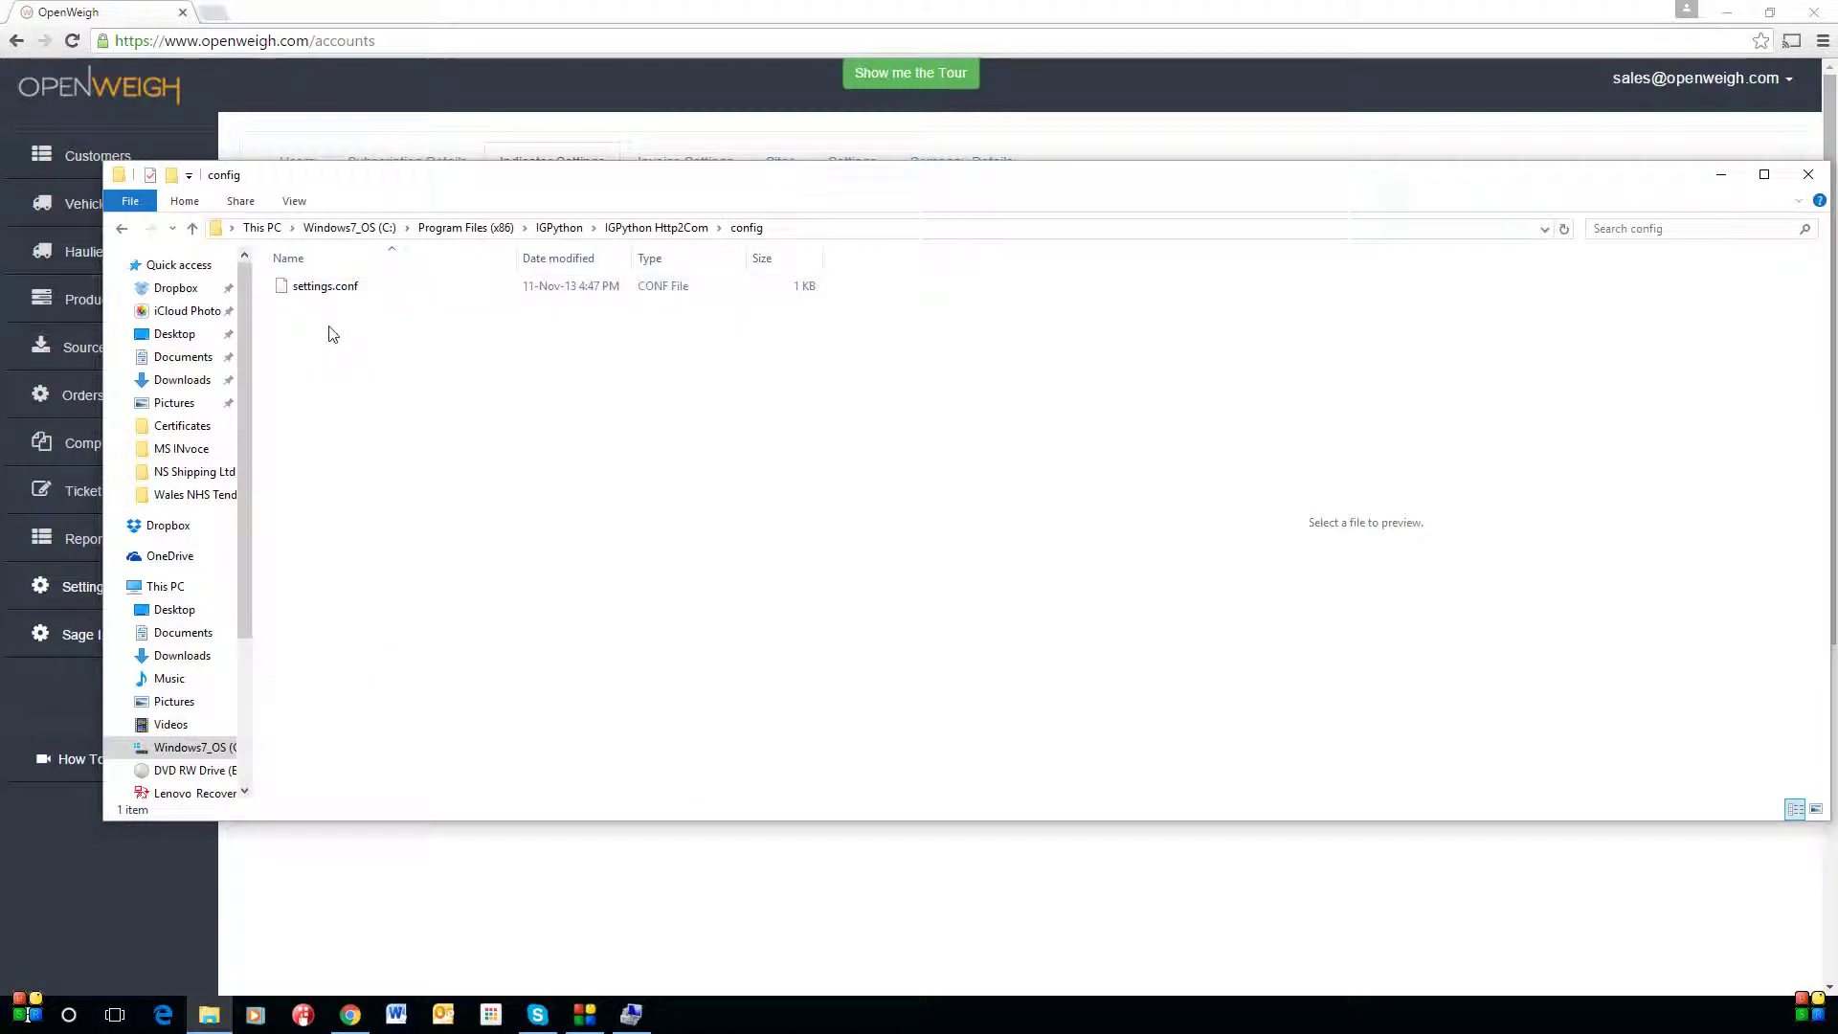
pyautogui.click(323, 284)
pyautogui.rightClick(320, 287)
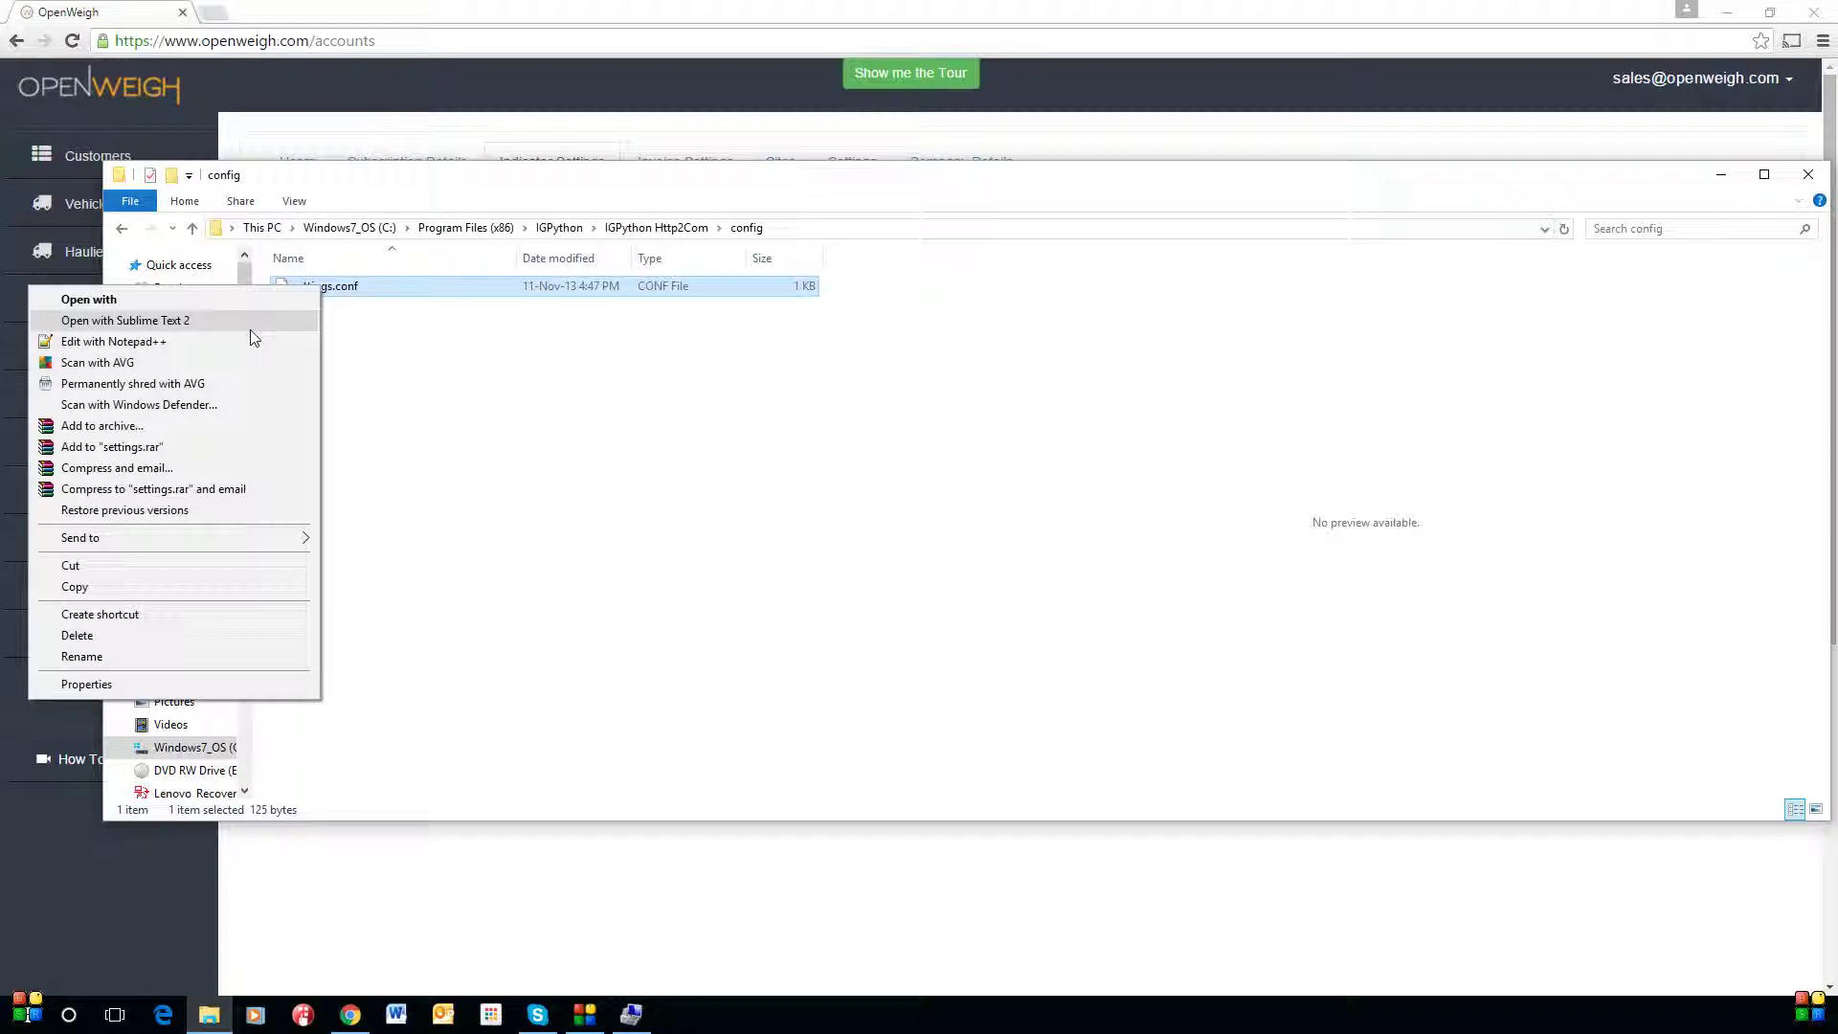
# Open settings.conf in Notepad++ and check PORT COM1, PARITY E, BAUDRATE 2400, BYTESIZE, STOPBITS, ADDENDLINE.
pyautogui.click(245, 341)
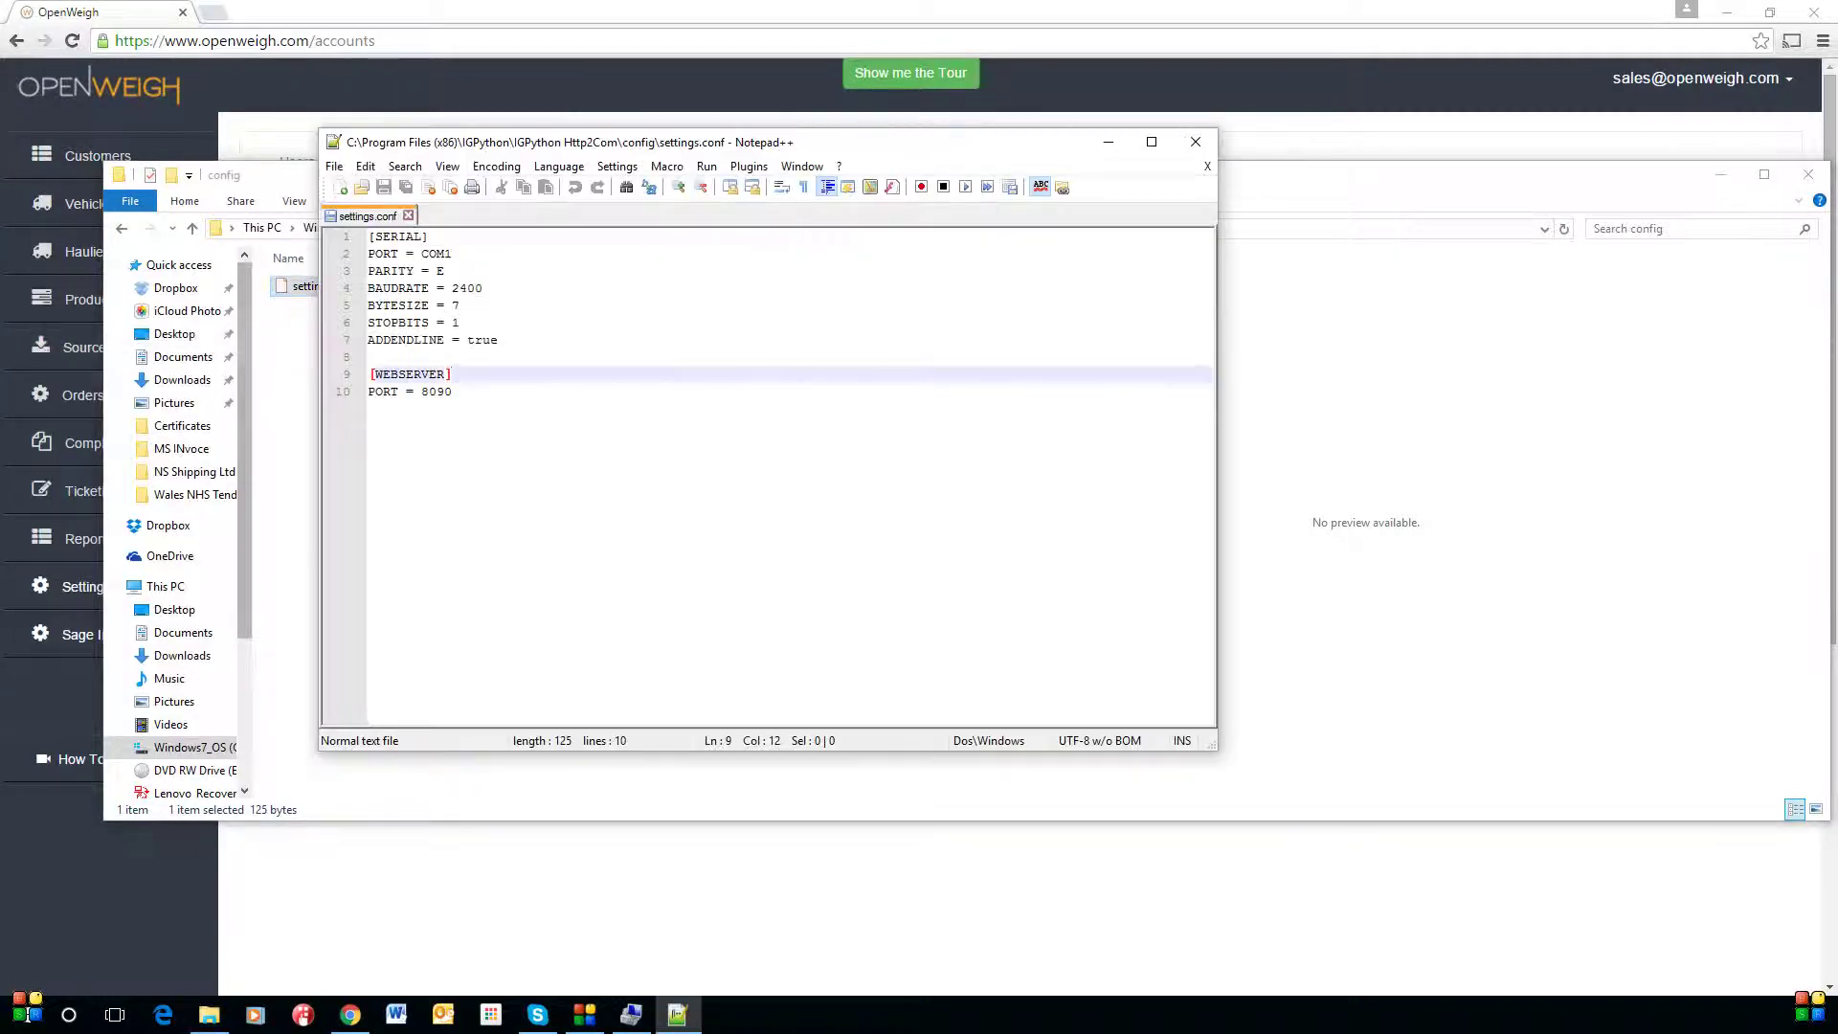
pyautogui.click(474, 257)
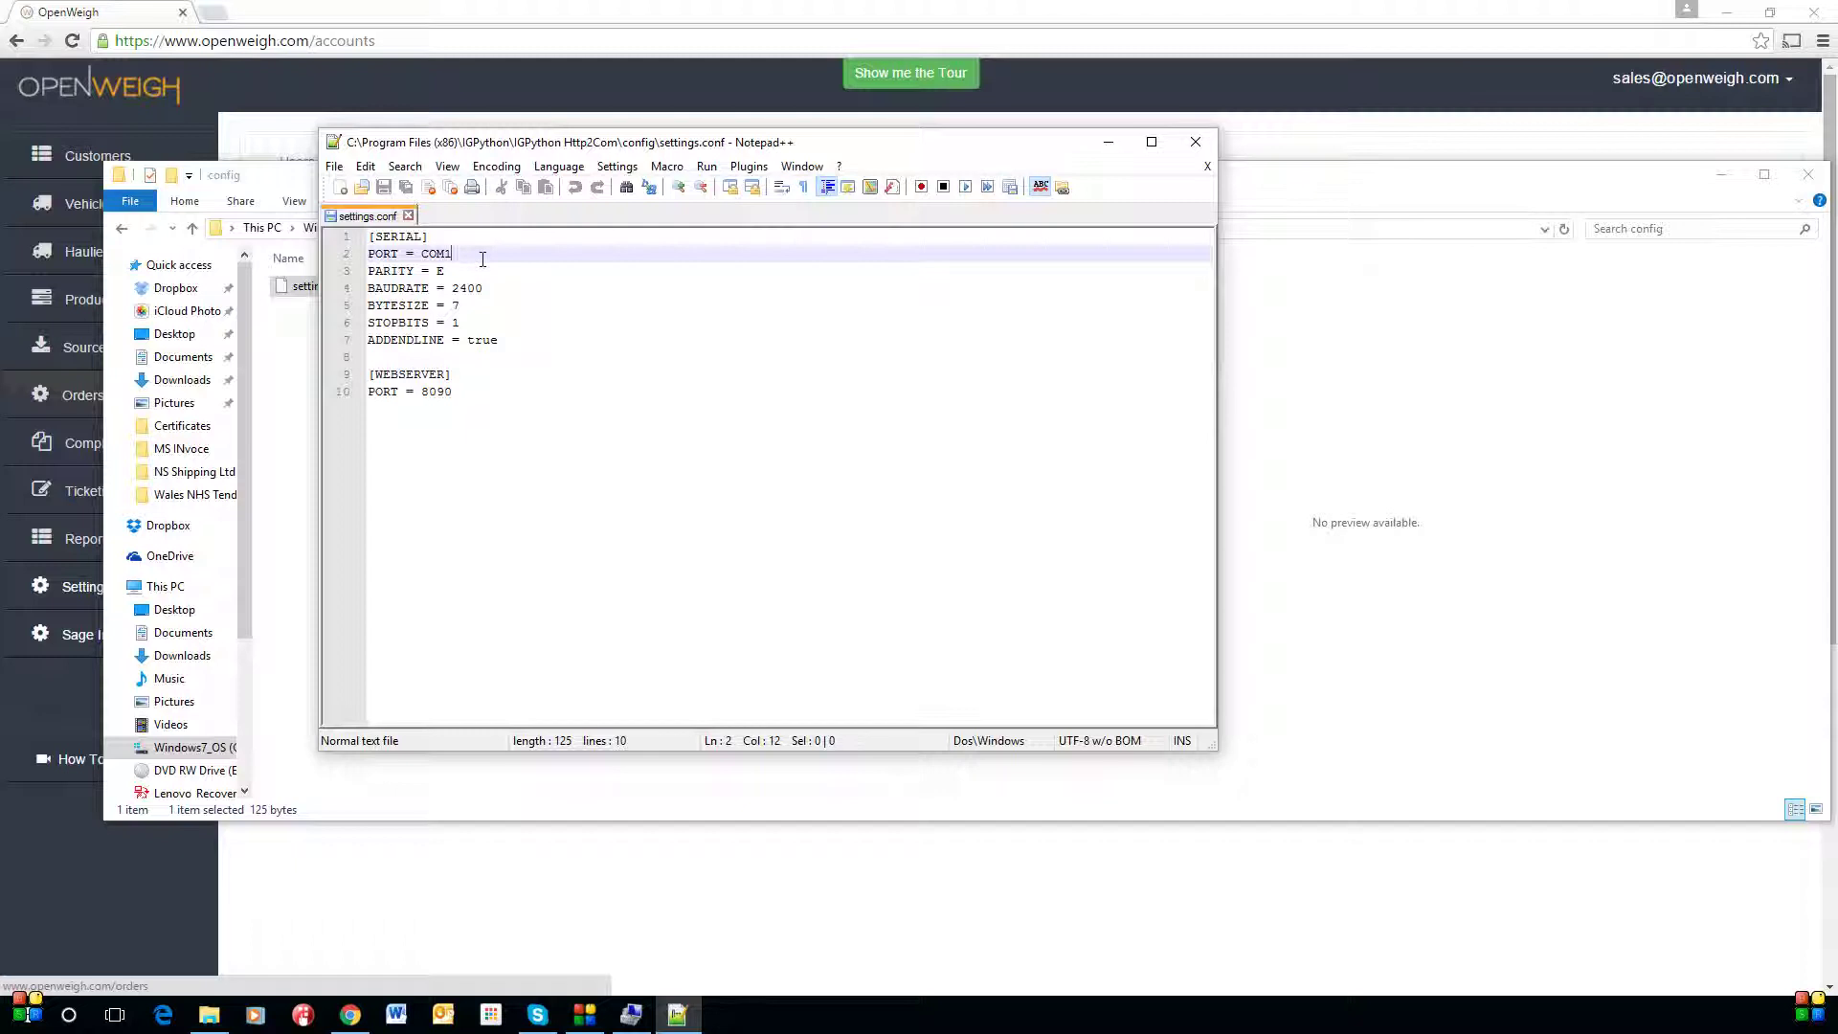
pyautogui.click(459, 272)
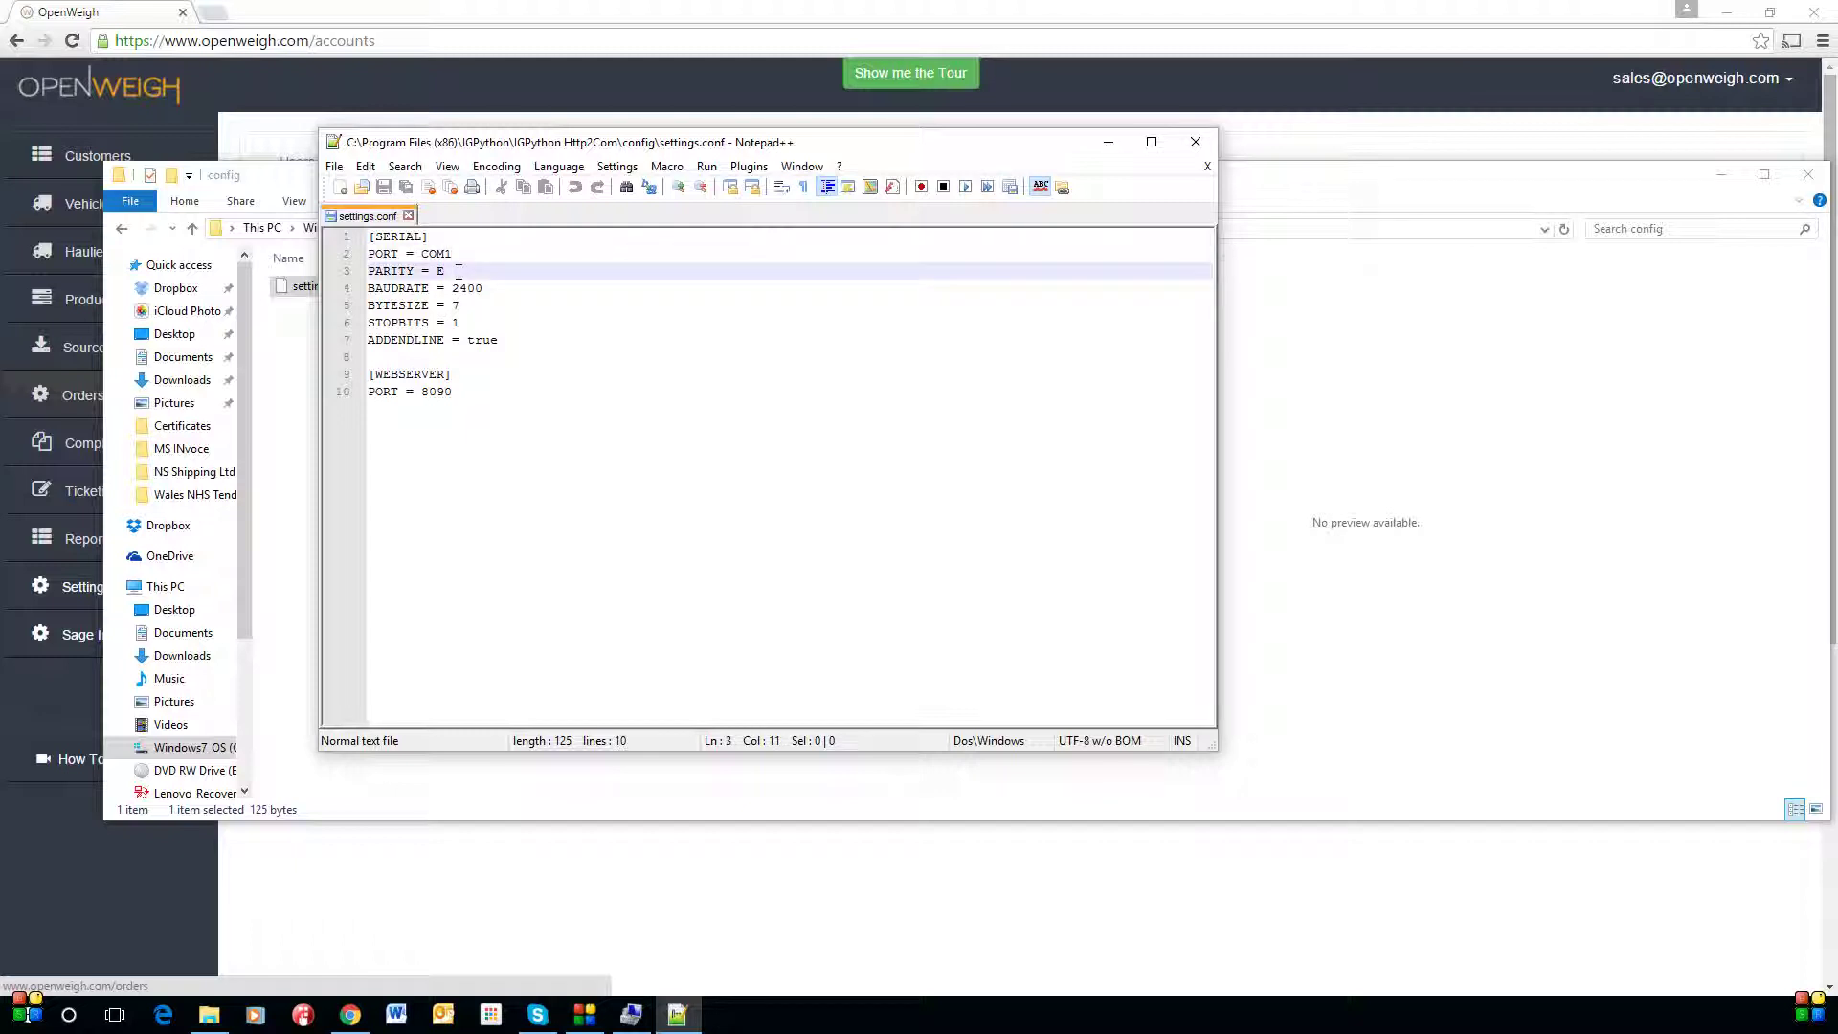
pyautogui.click(489, 290)
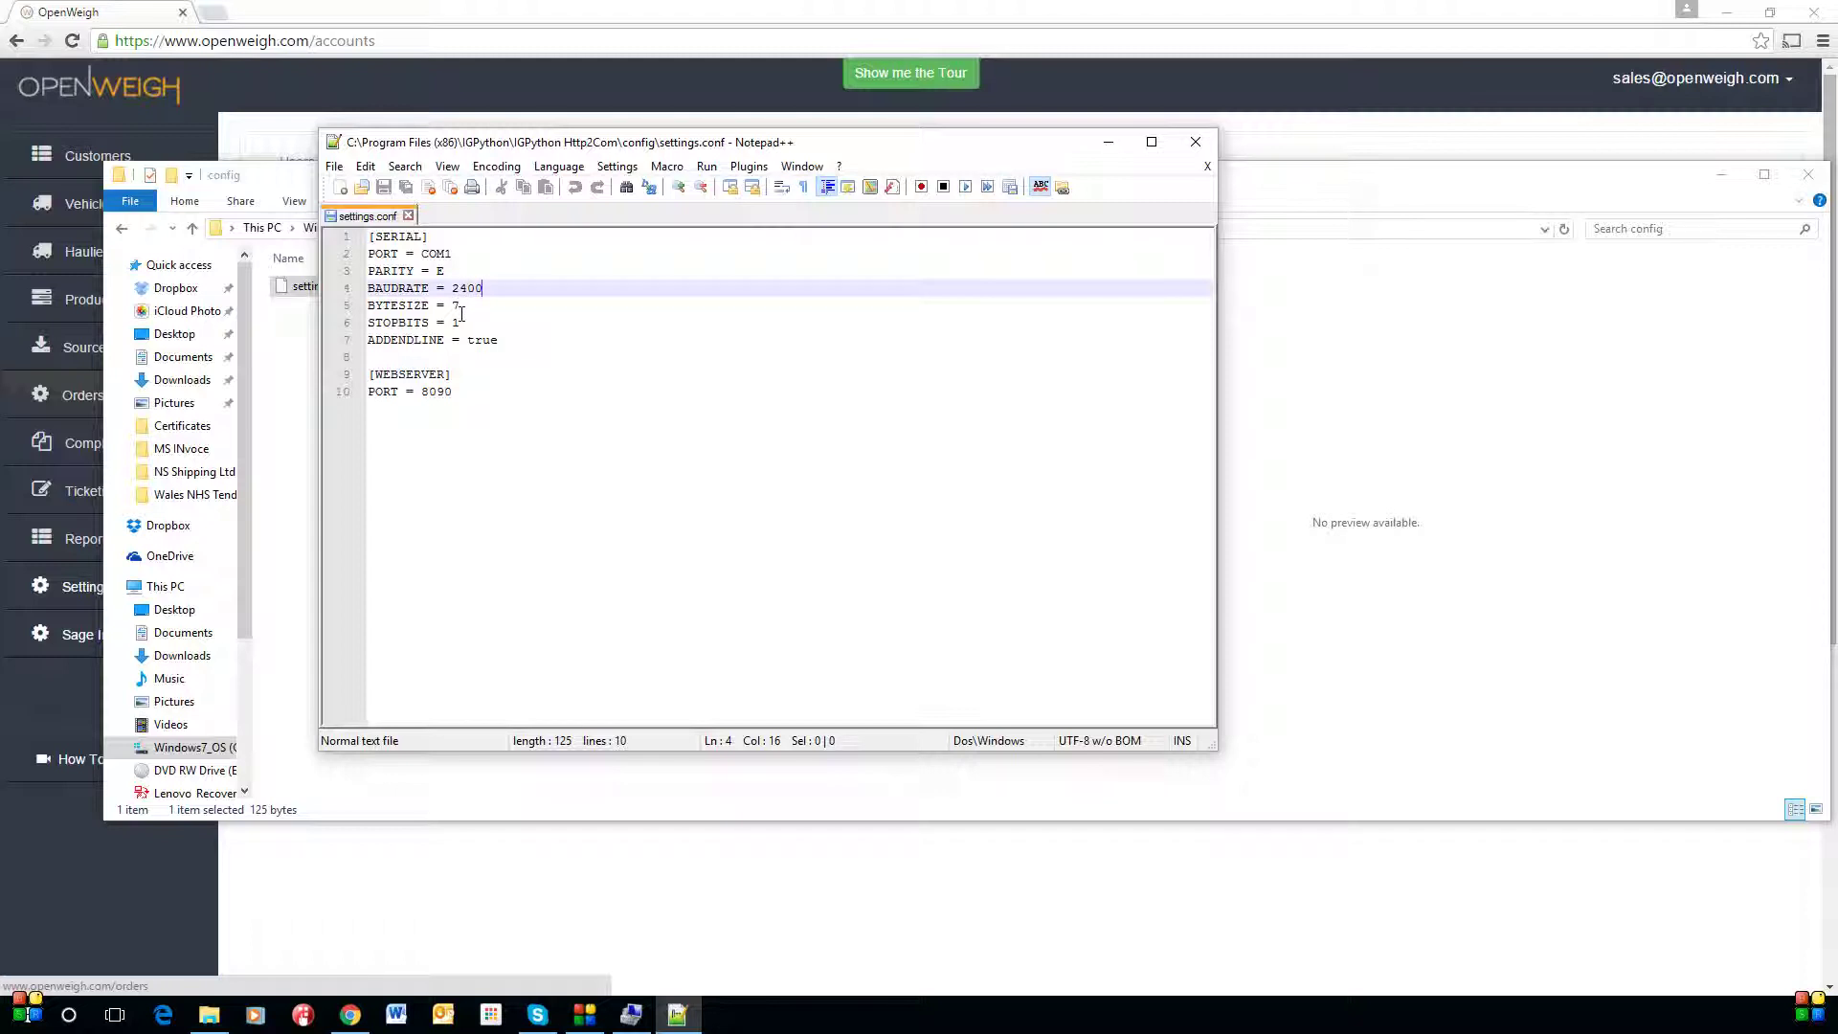
pyautogui.click(464, 307)
pyautogui.click(467, 322)
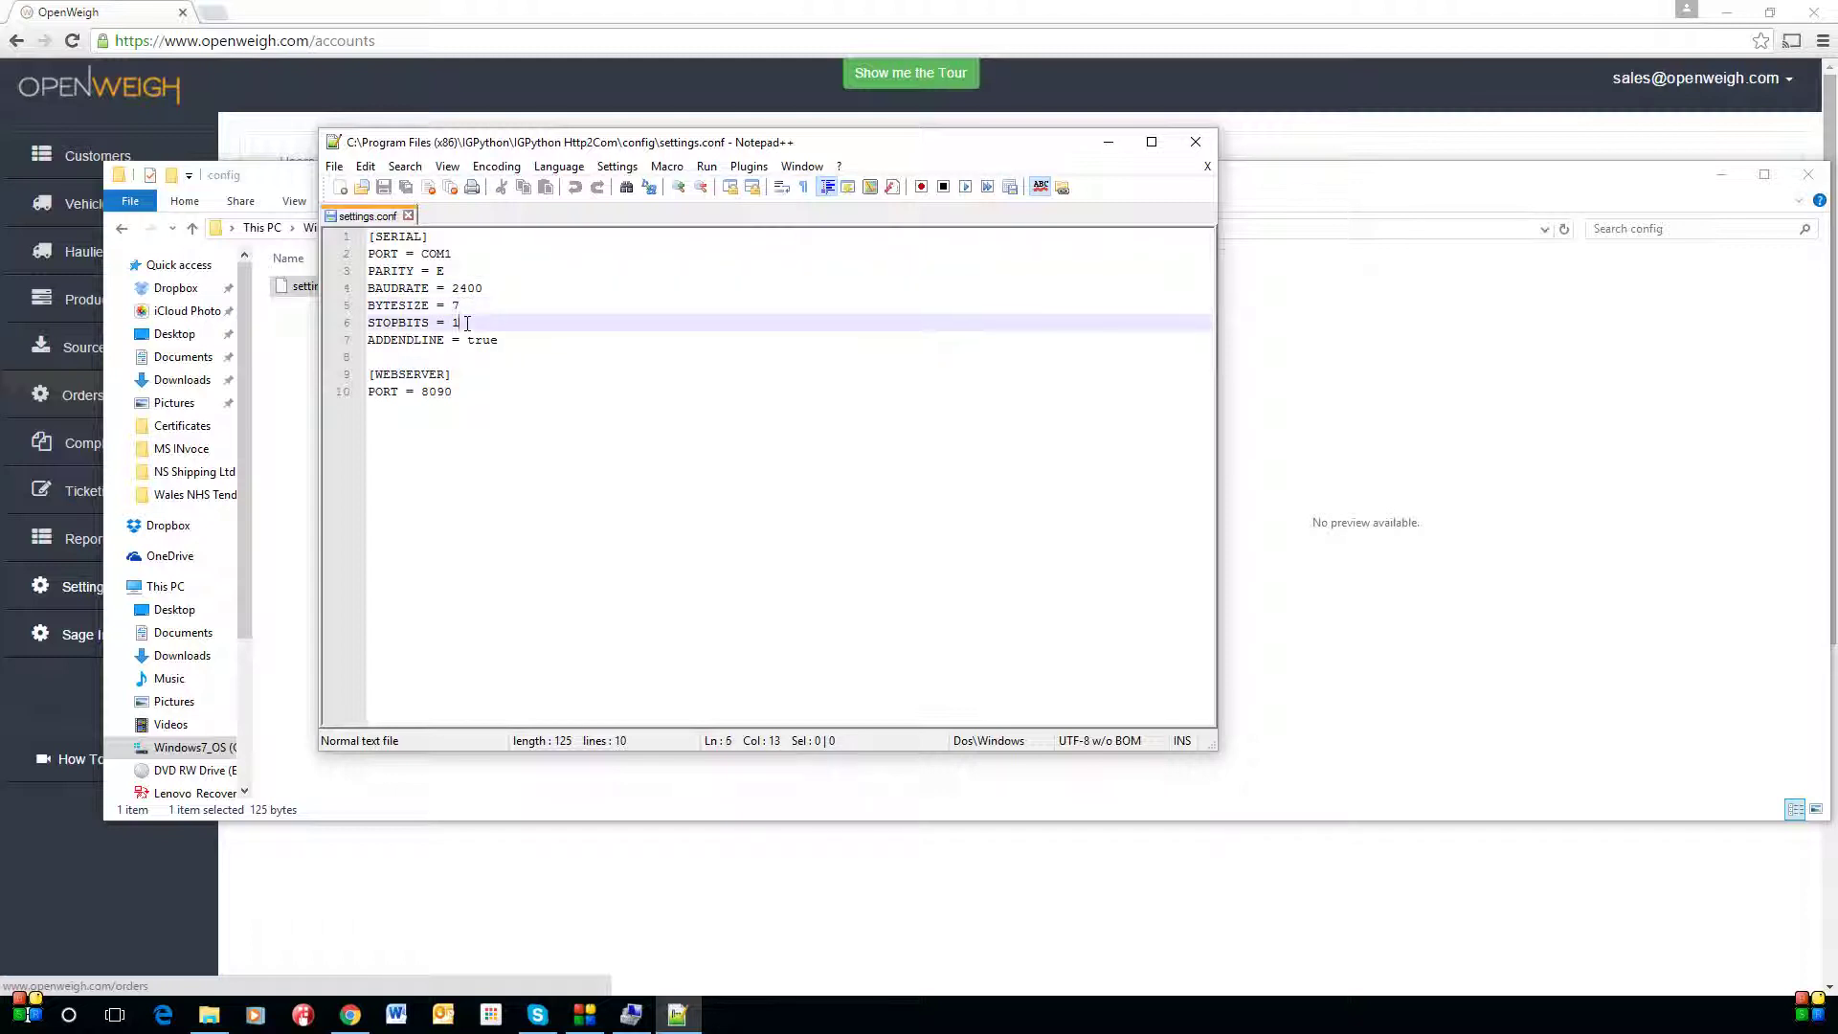
pyautogui.click(498, 341)
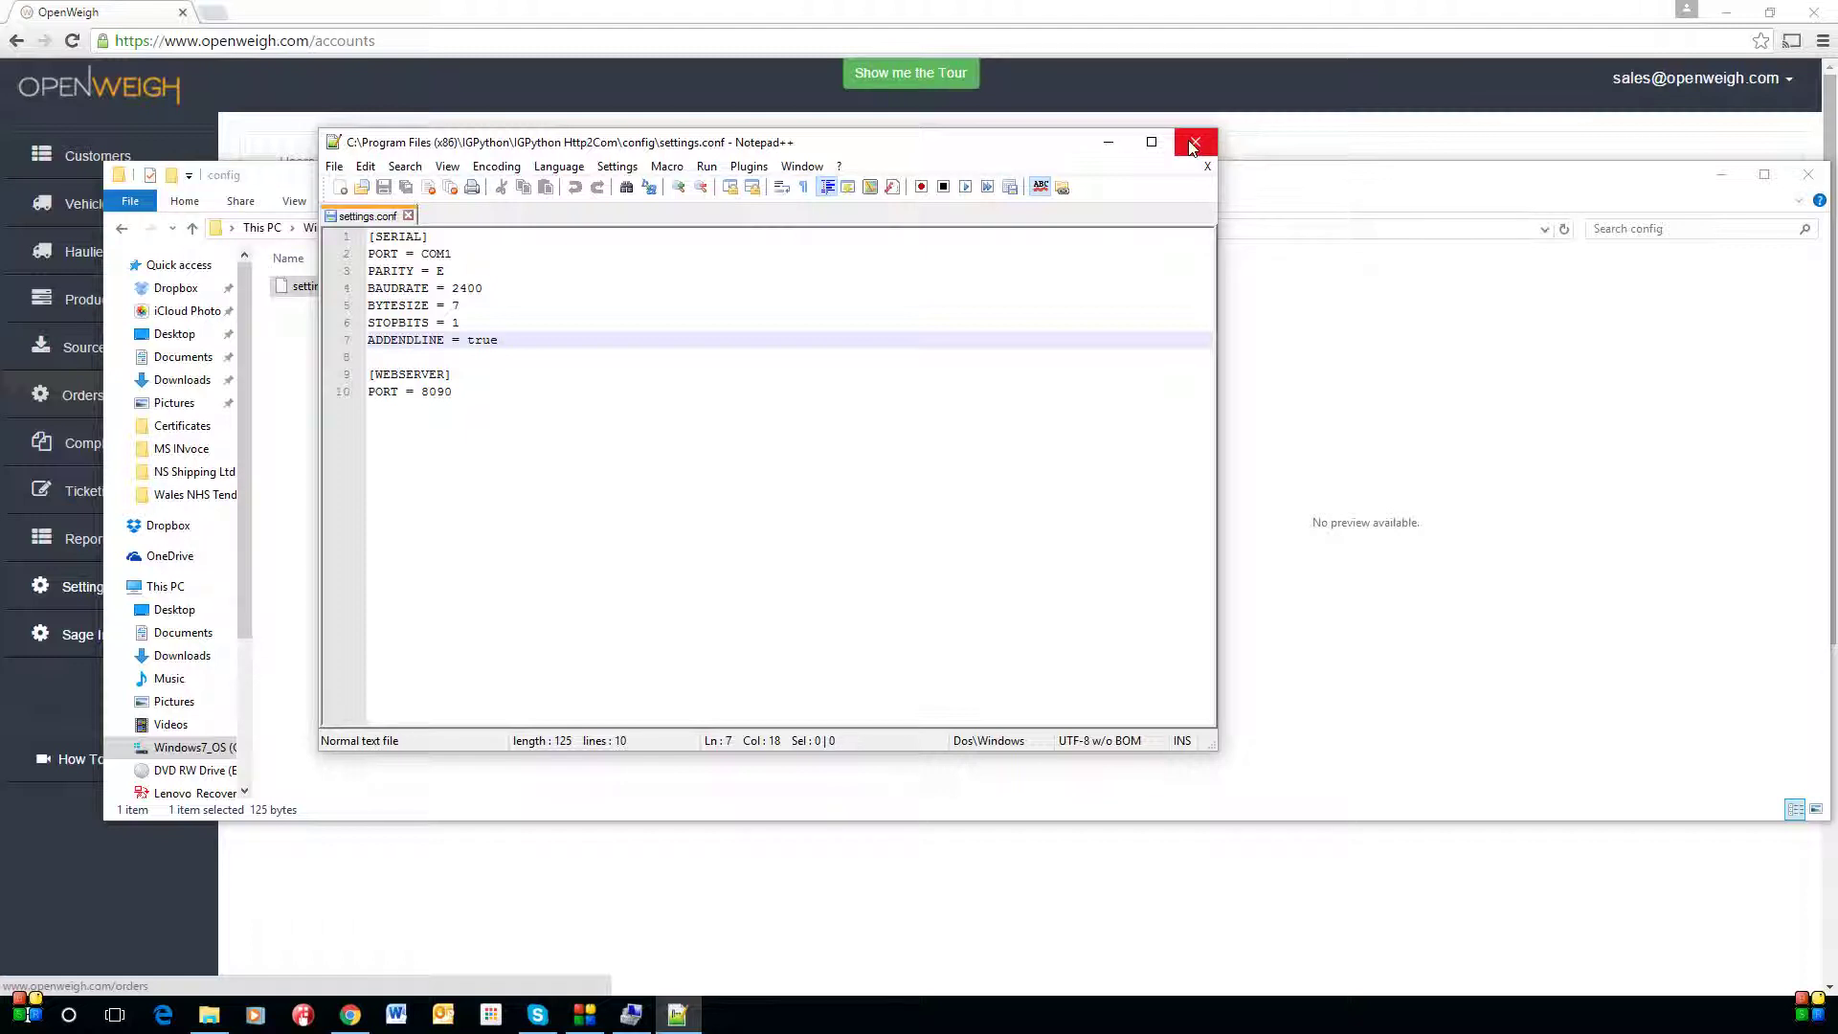
# Close Notepad++ and the config folder, then bring up the Start button's Win+X menu.
pyautogui.click(1193, 146)
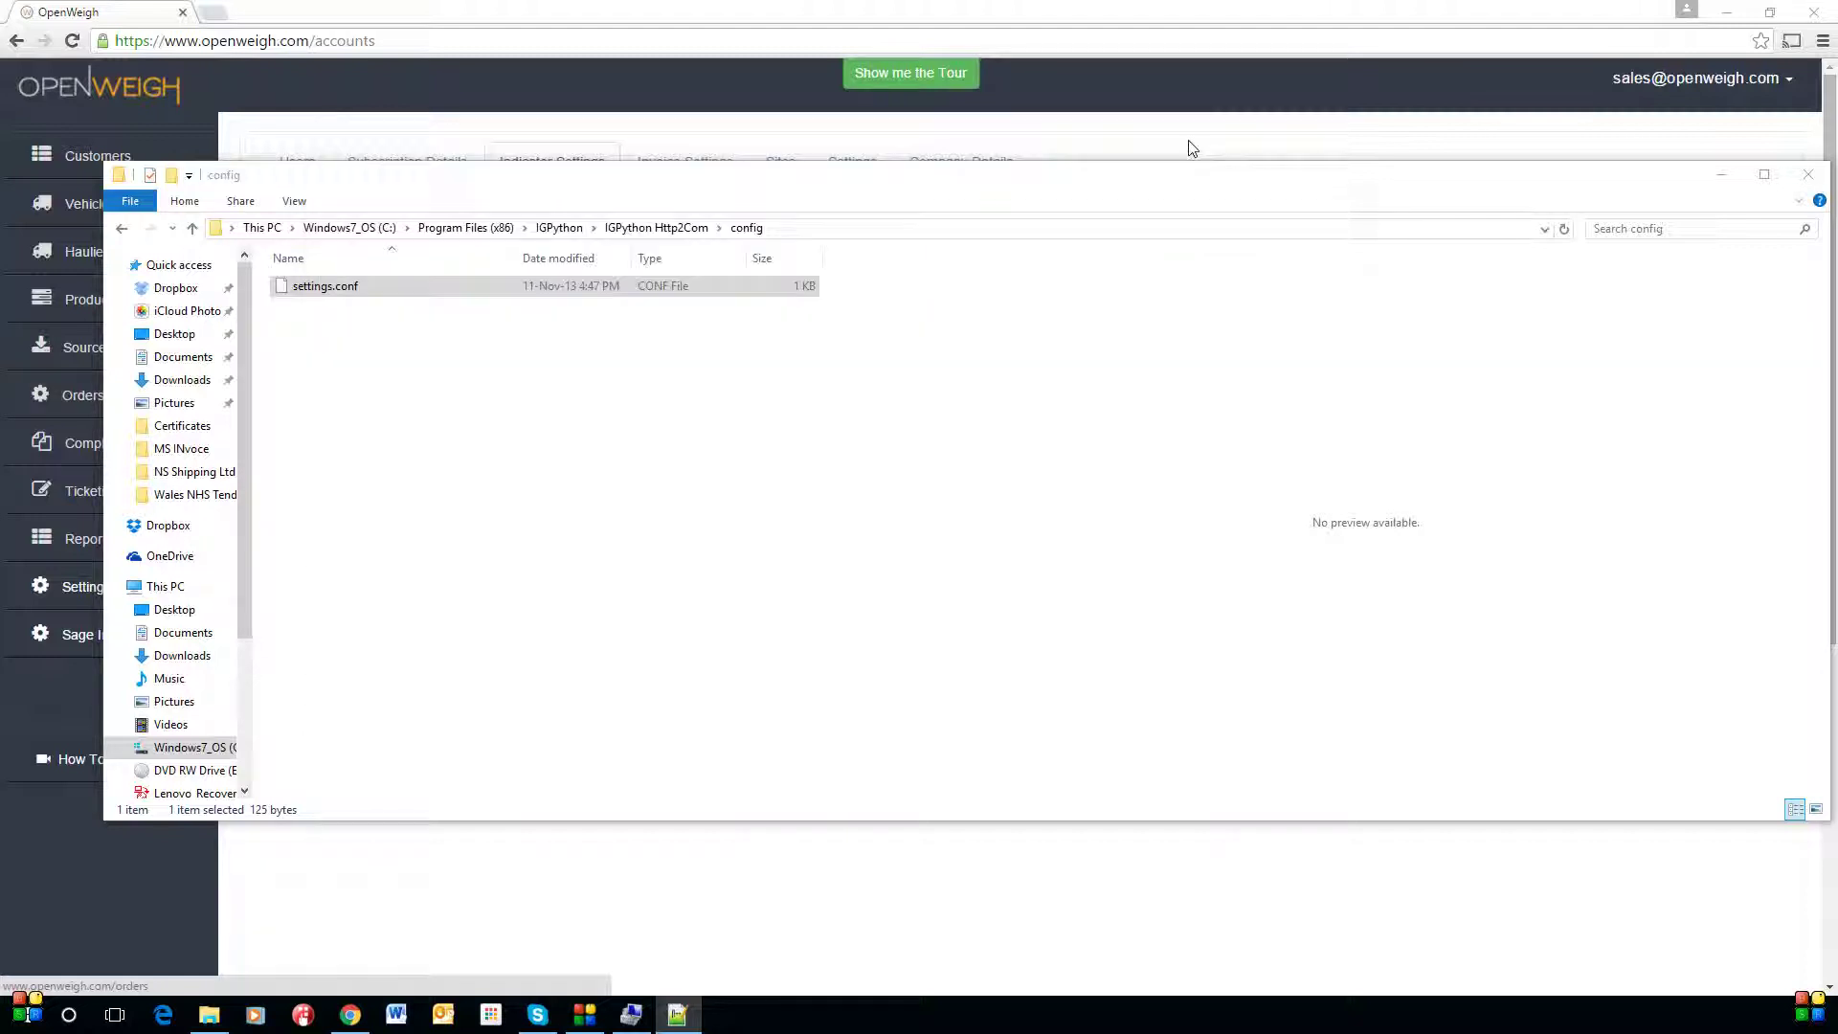
pyautogui.click(1809, 177)
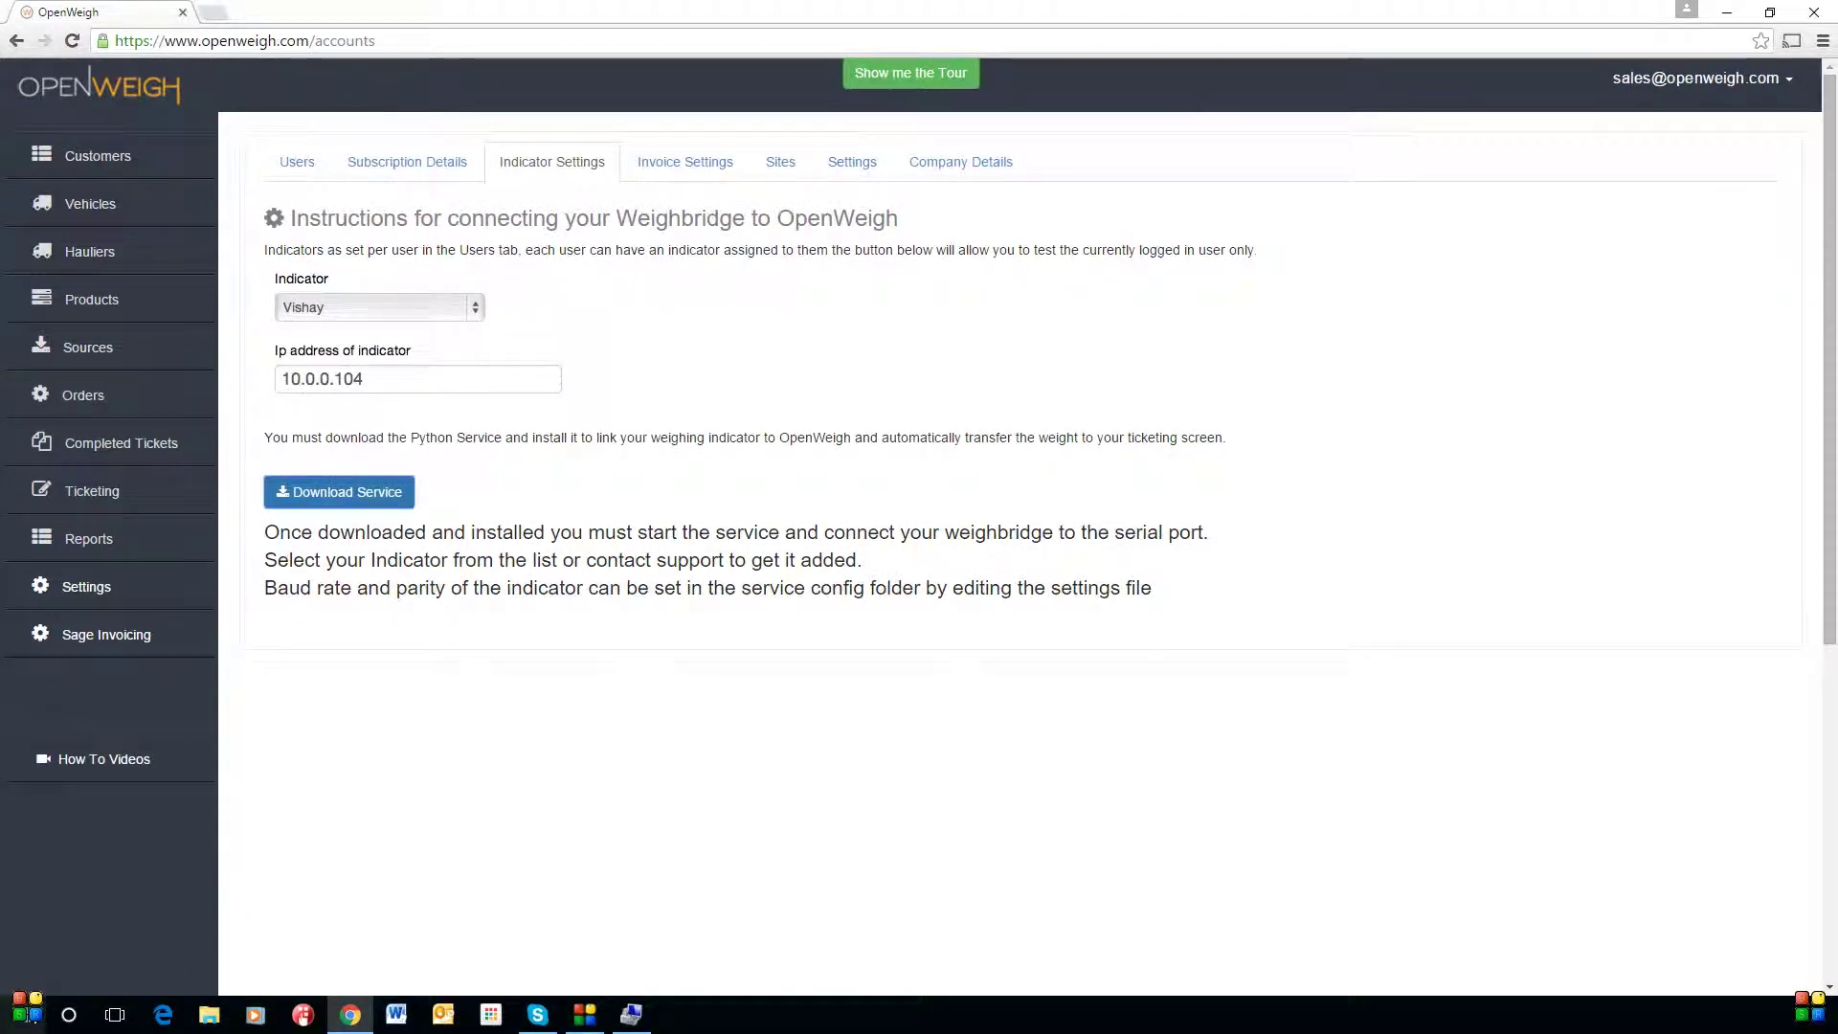
pyautogui.click(28, 1012)
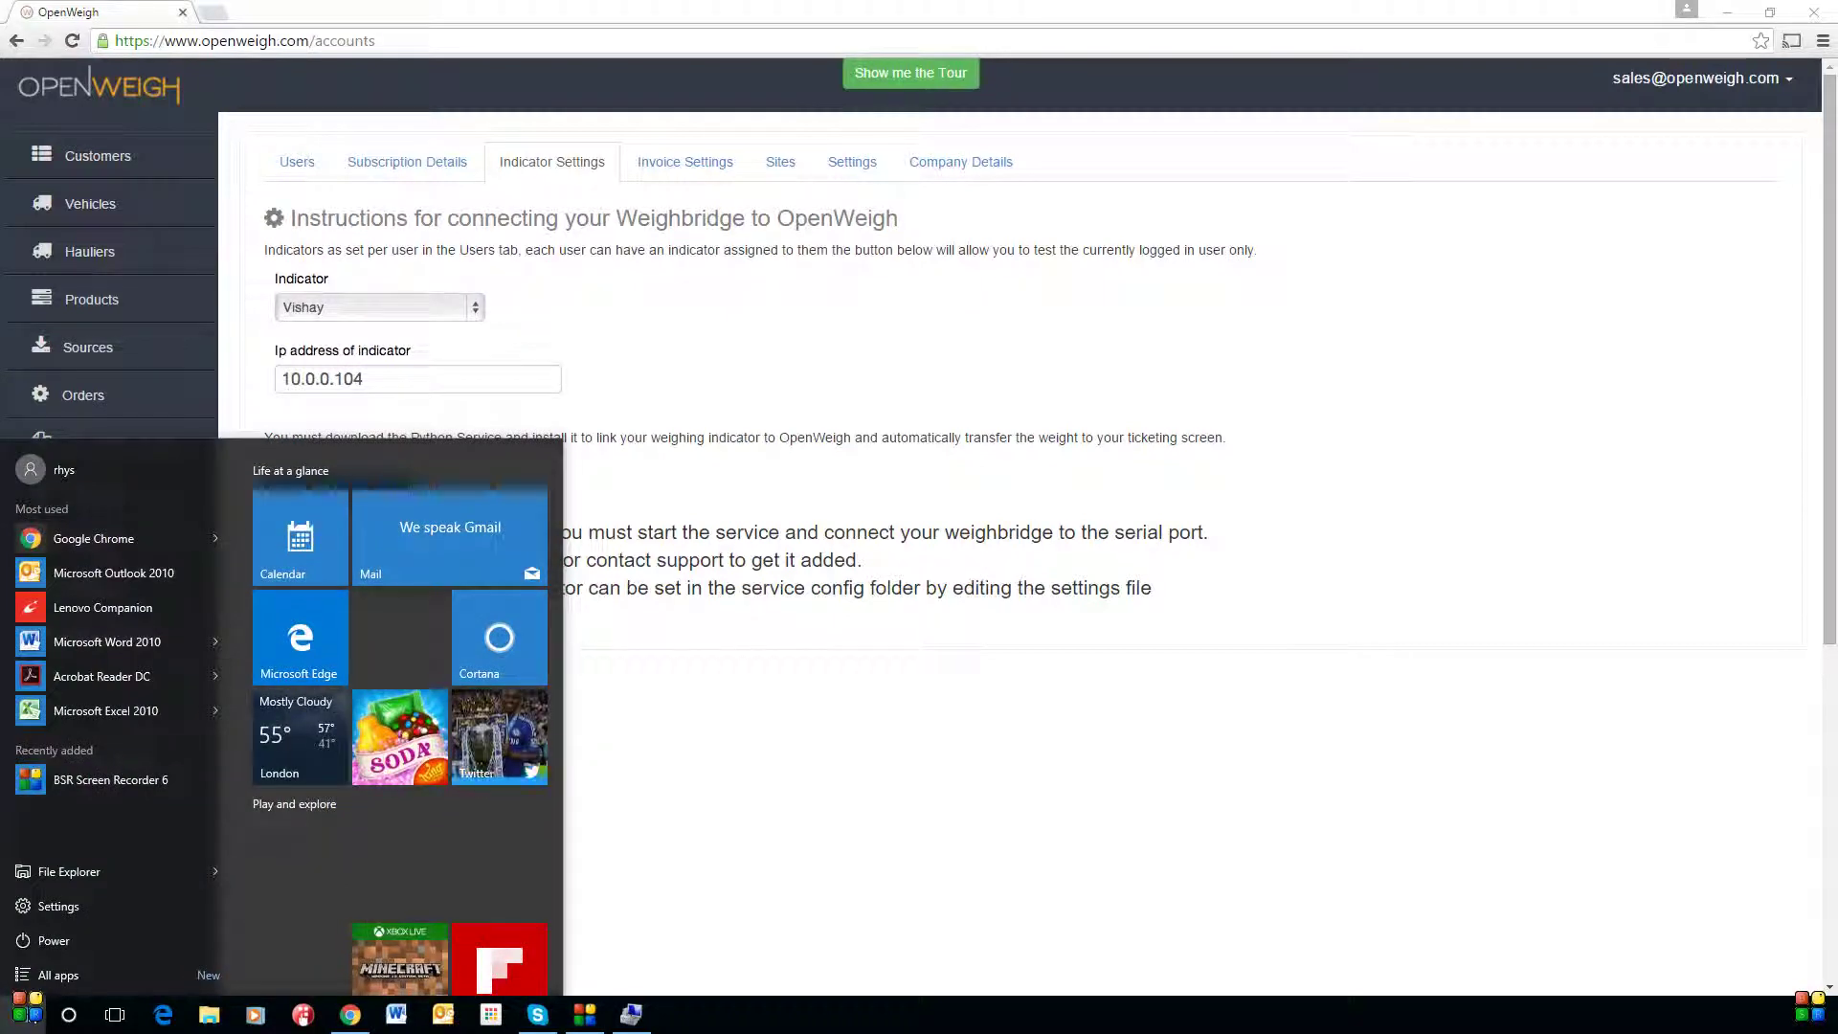
pyautogui.rightClick(31, 1015)
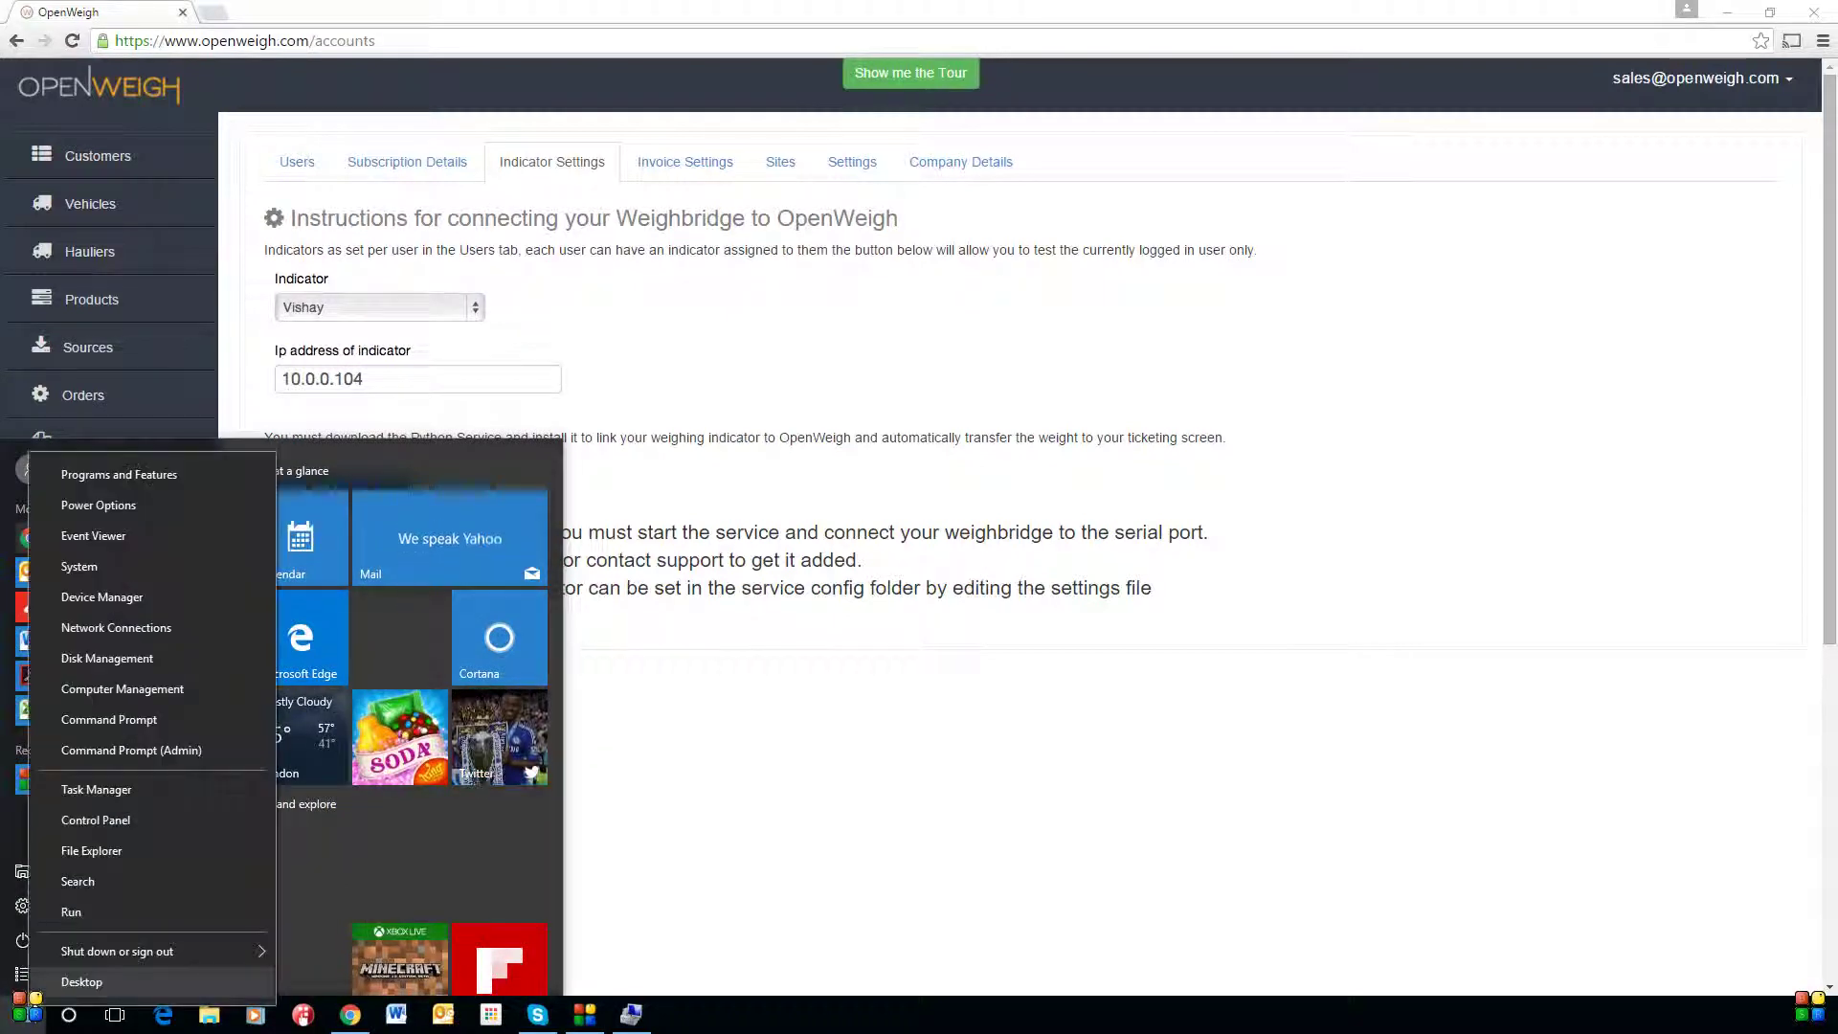
# Launch Computer Management and show the Services list under Services and Applications.
pyautogui.click(174, 691)
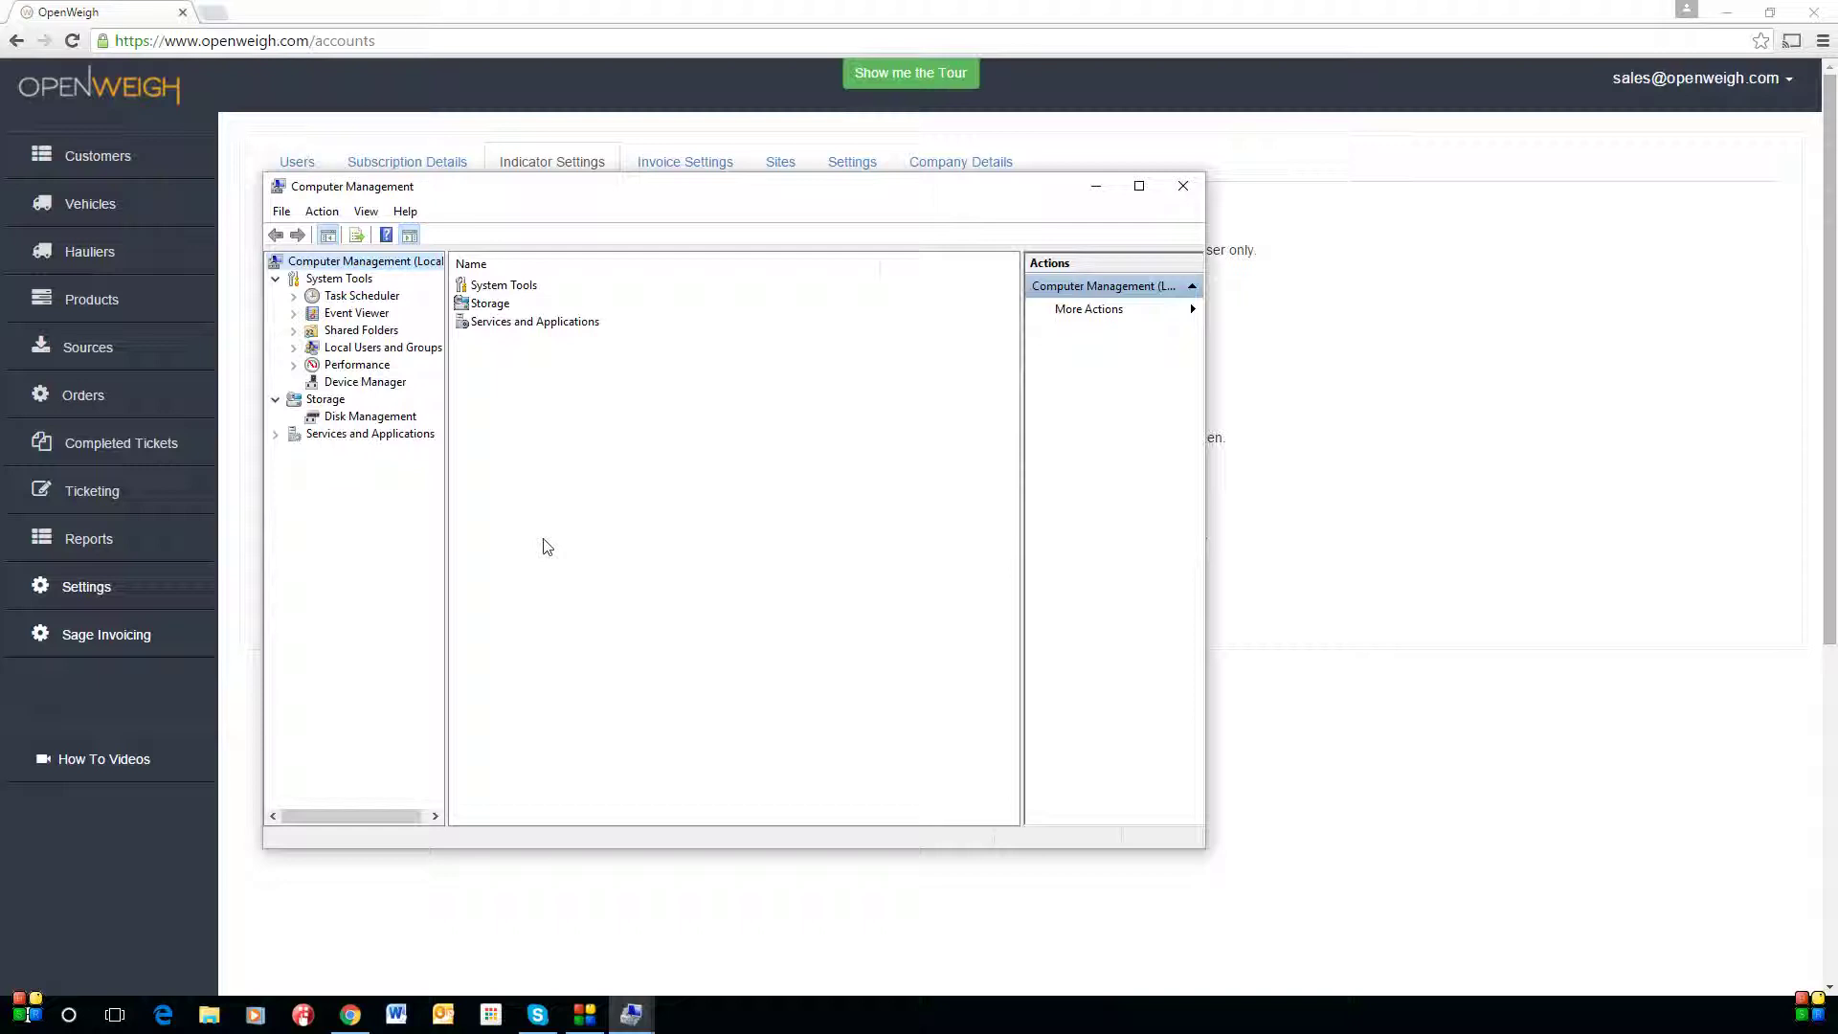
pyautogui.click(276, 435)
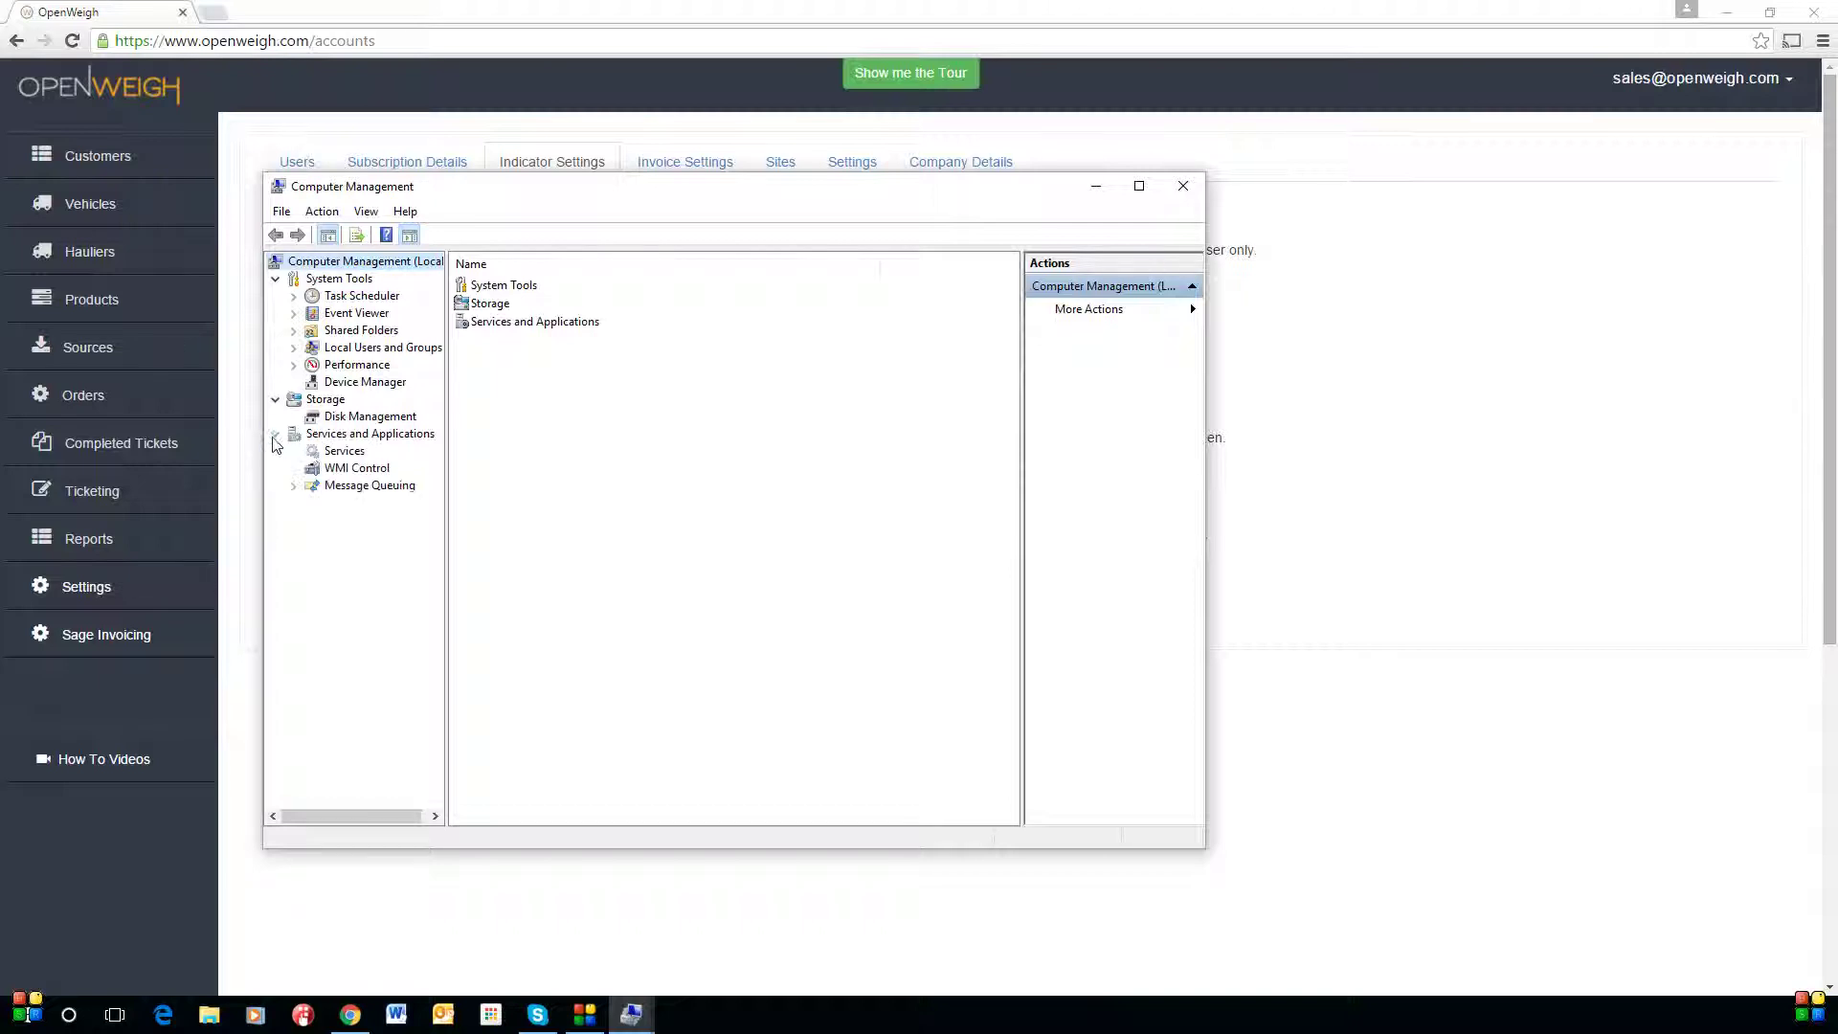
pyautogui.click(345, 451)
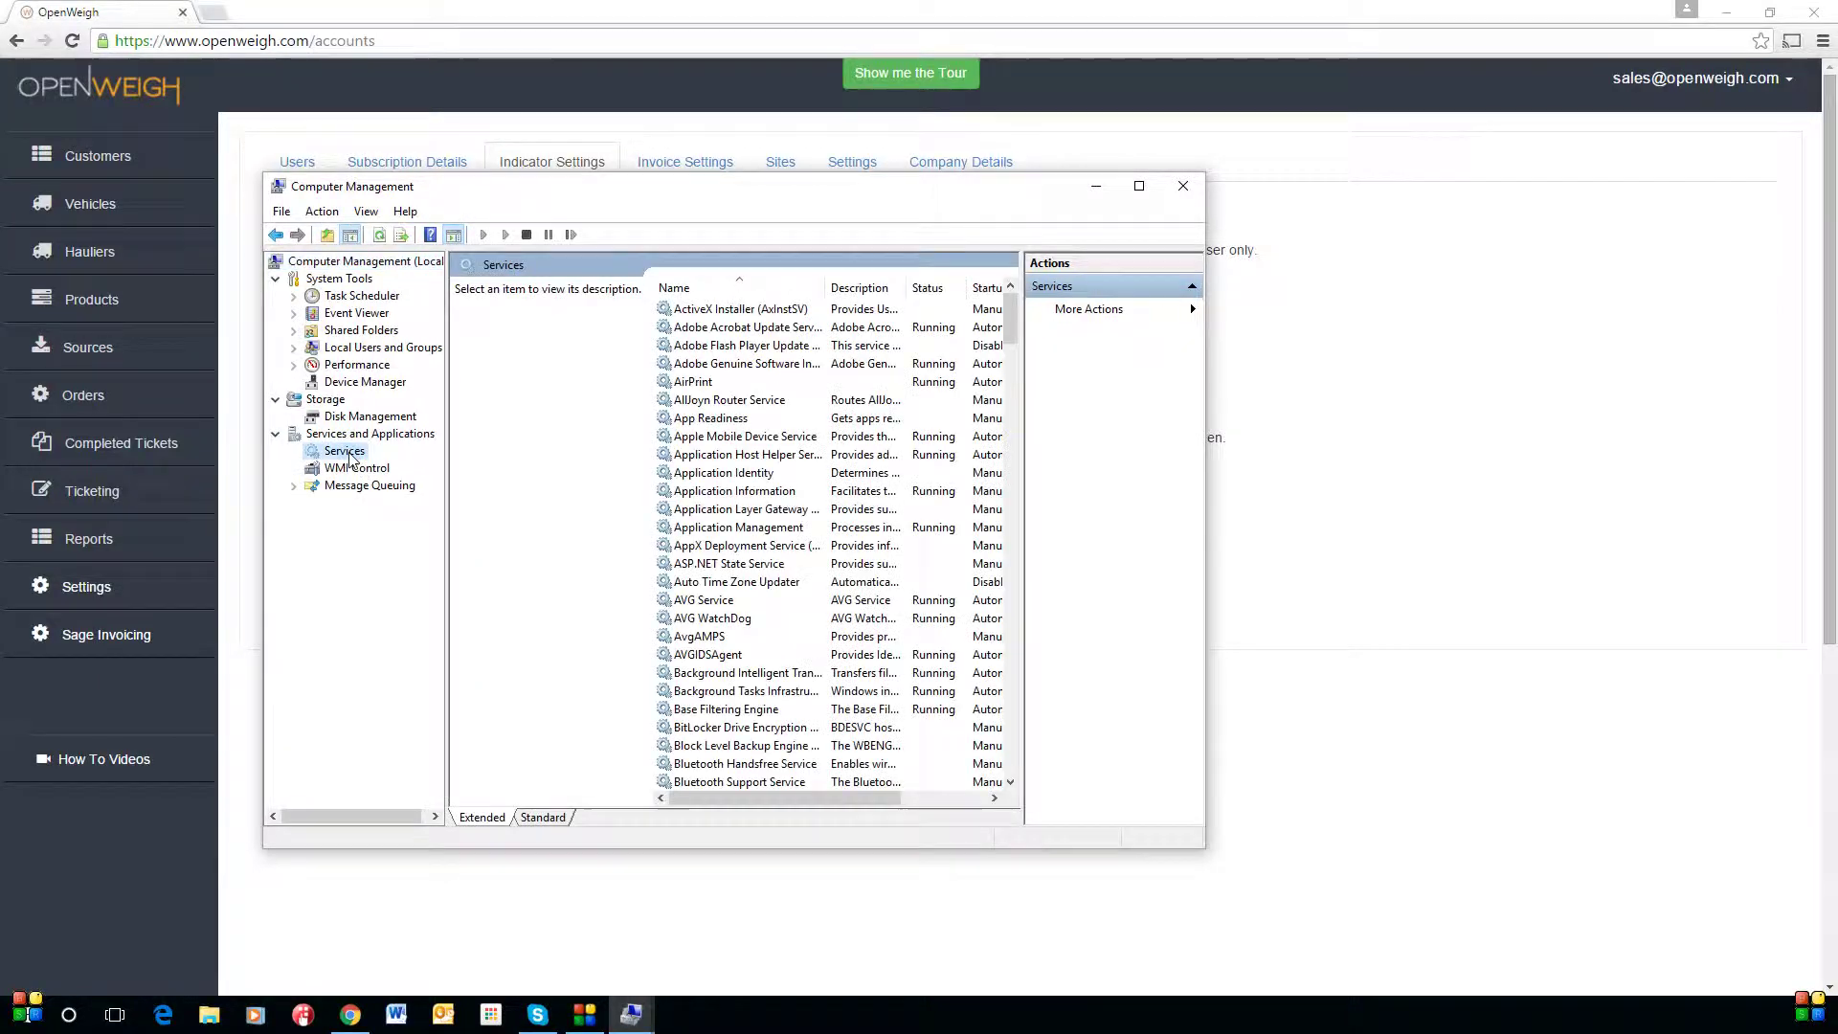
pyautogui.scroll(-17, 848, 563)
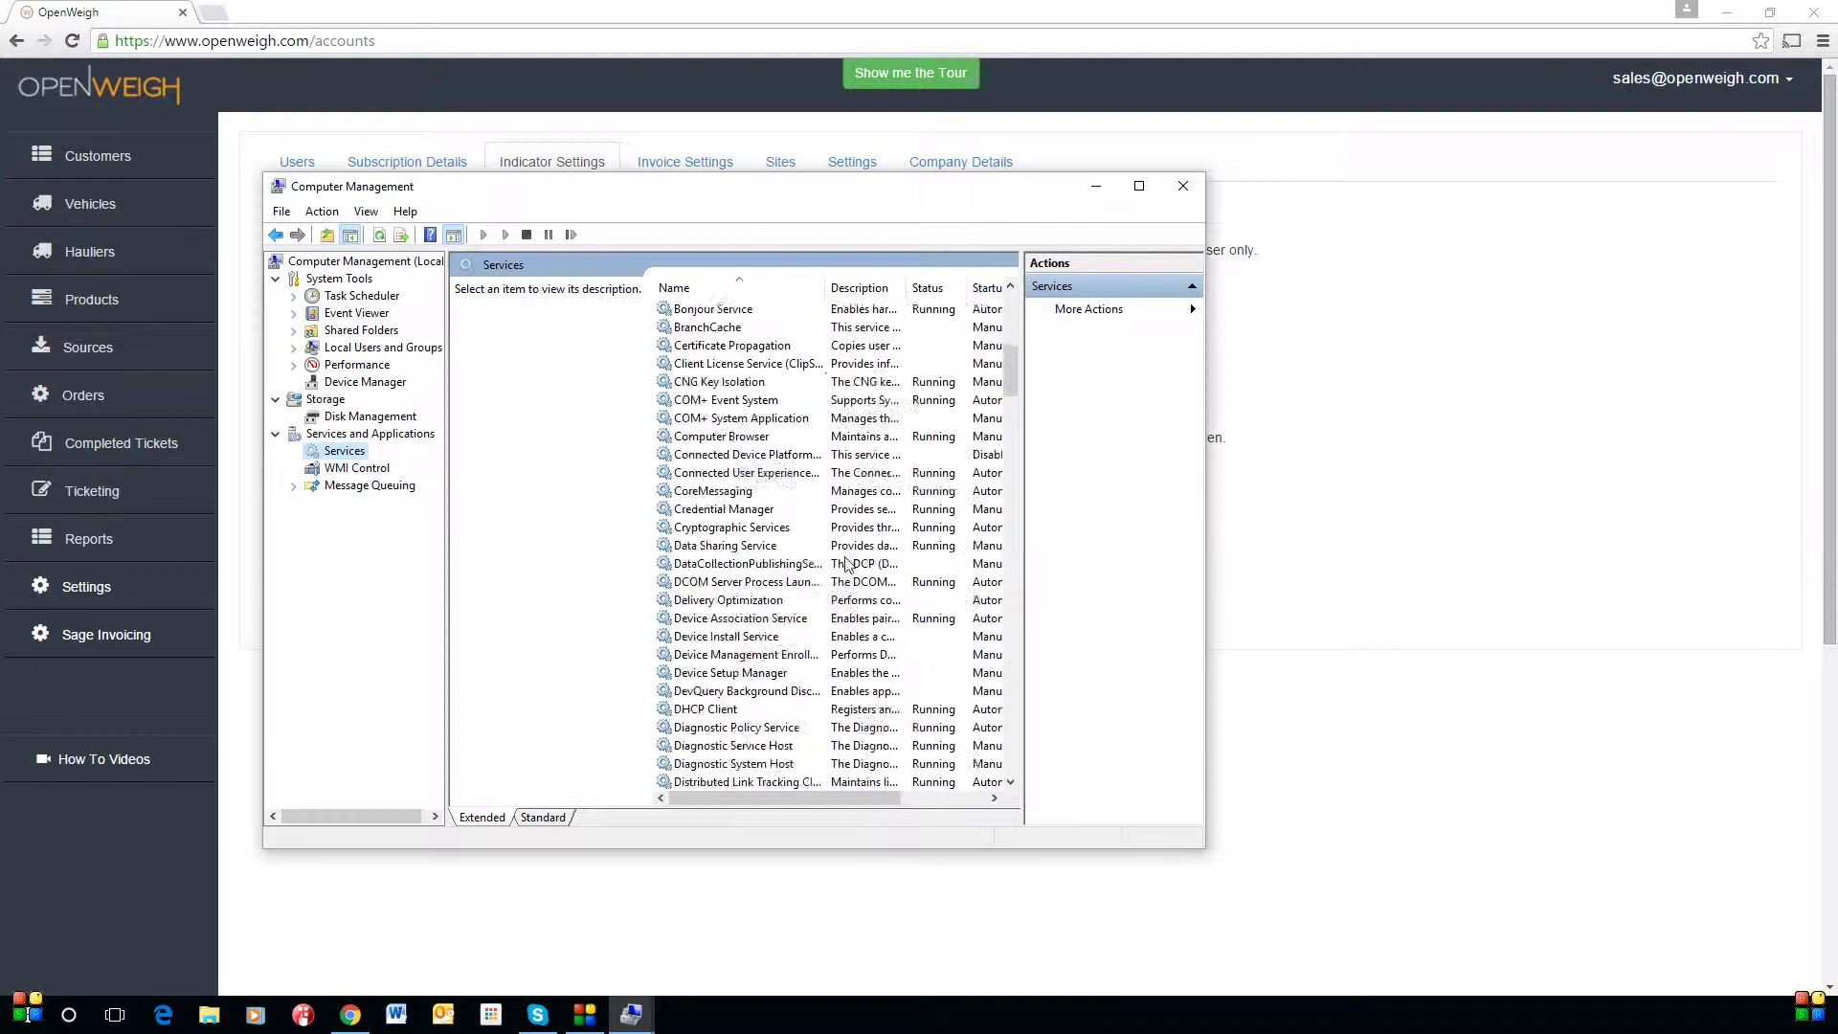
pyautogui.scroll(-4, 848, 563)
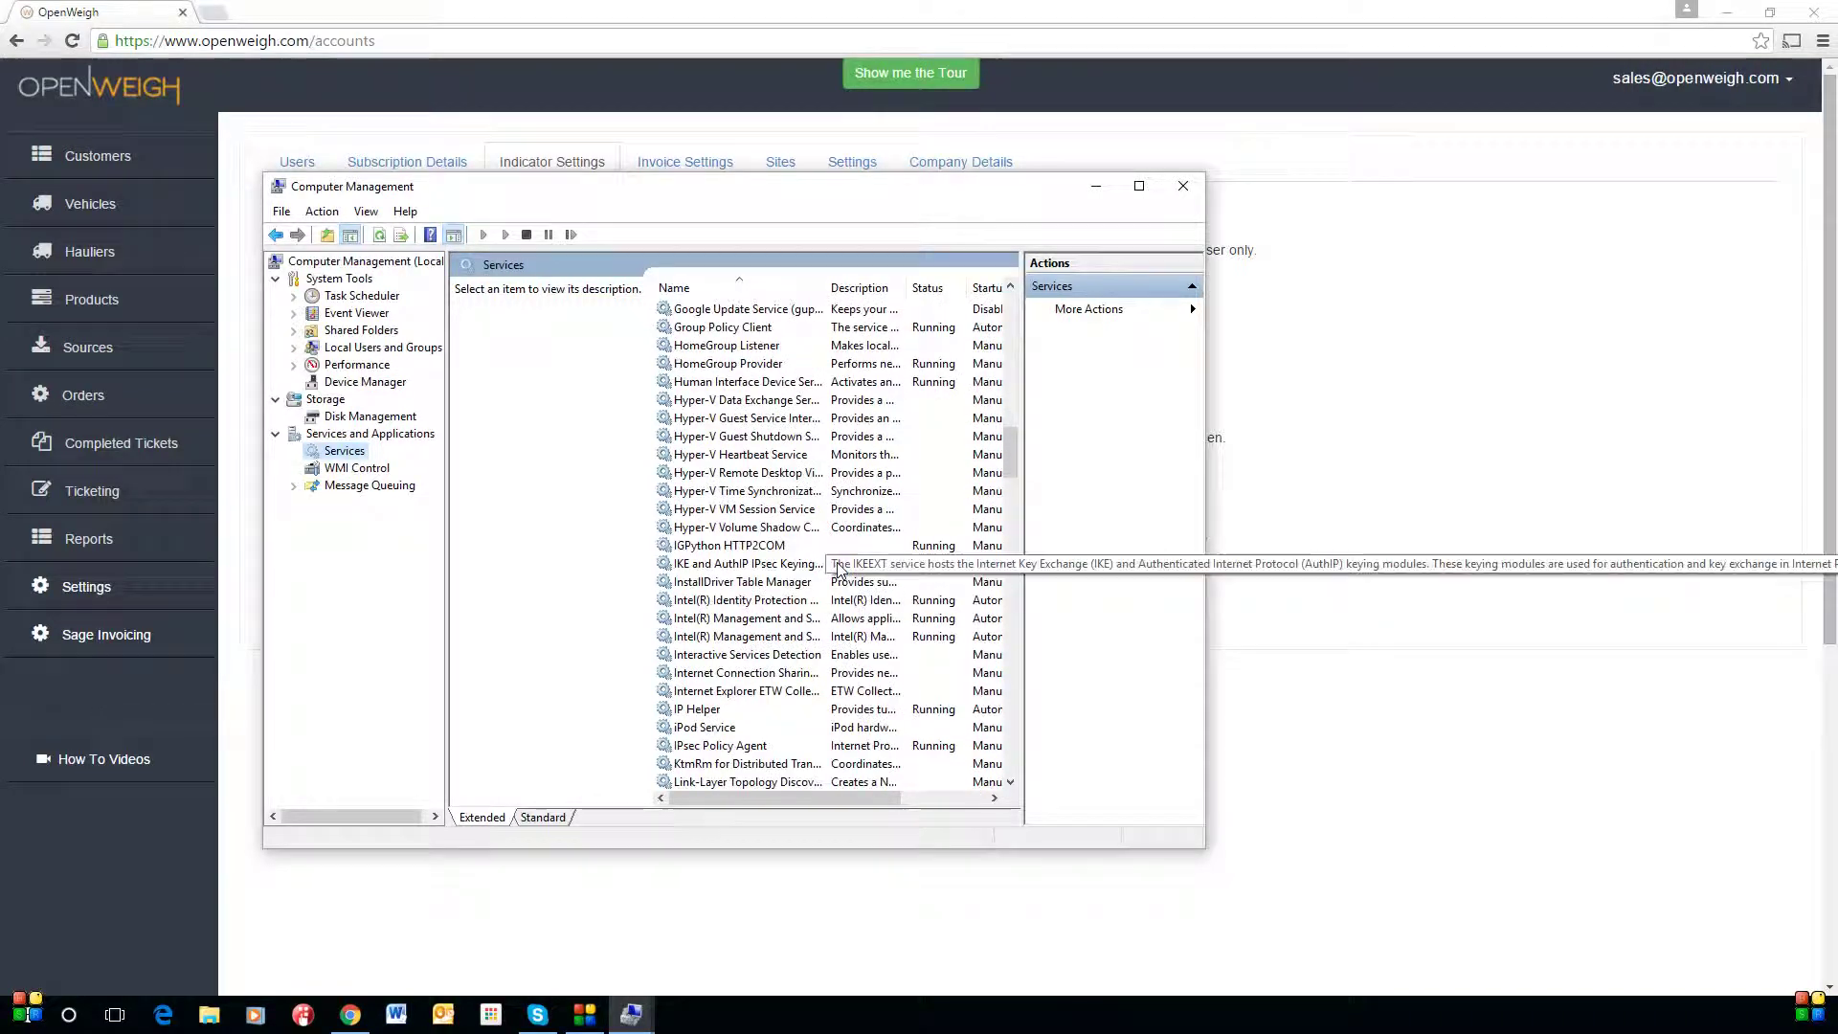
# Stop the IGPython HTTP2COM service and open its Properties.
pyautogui.click(748, 546)
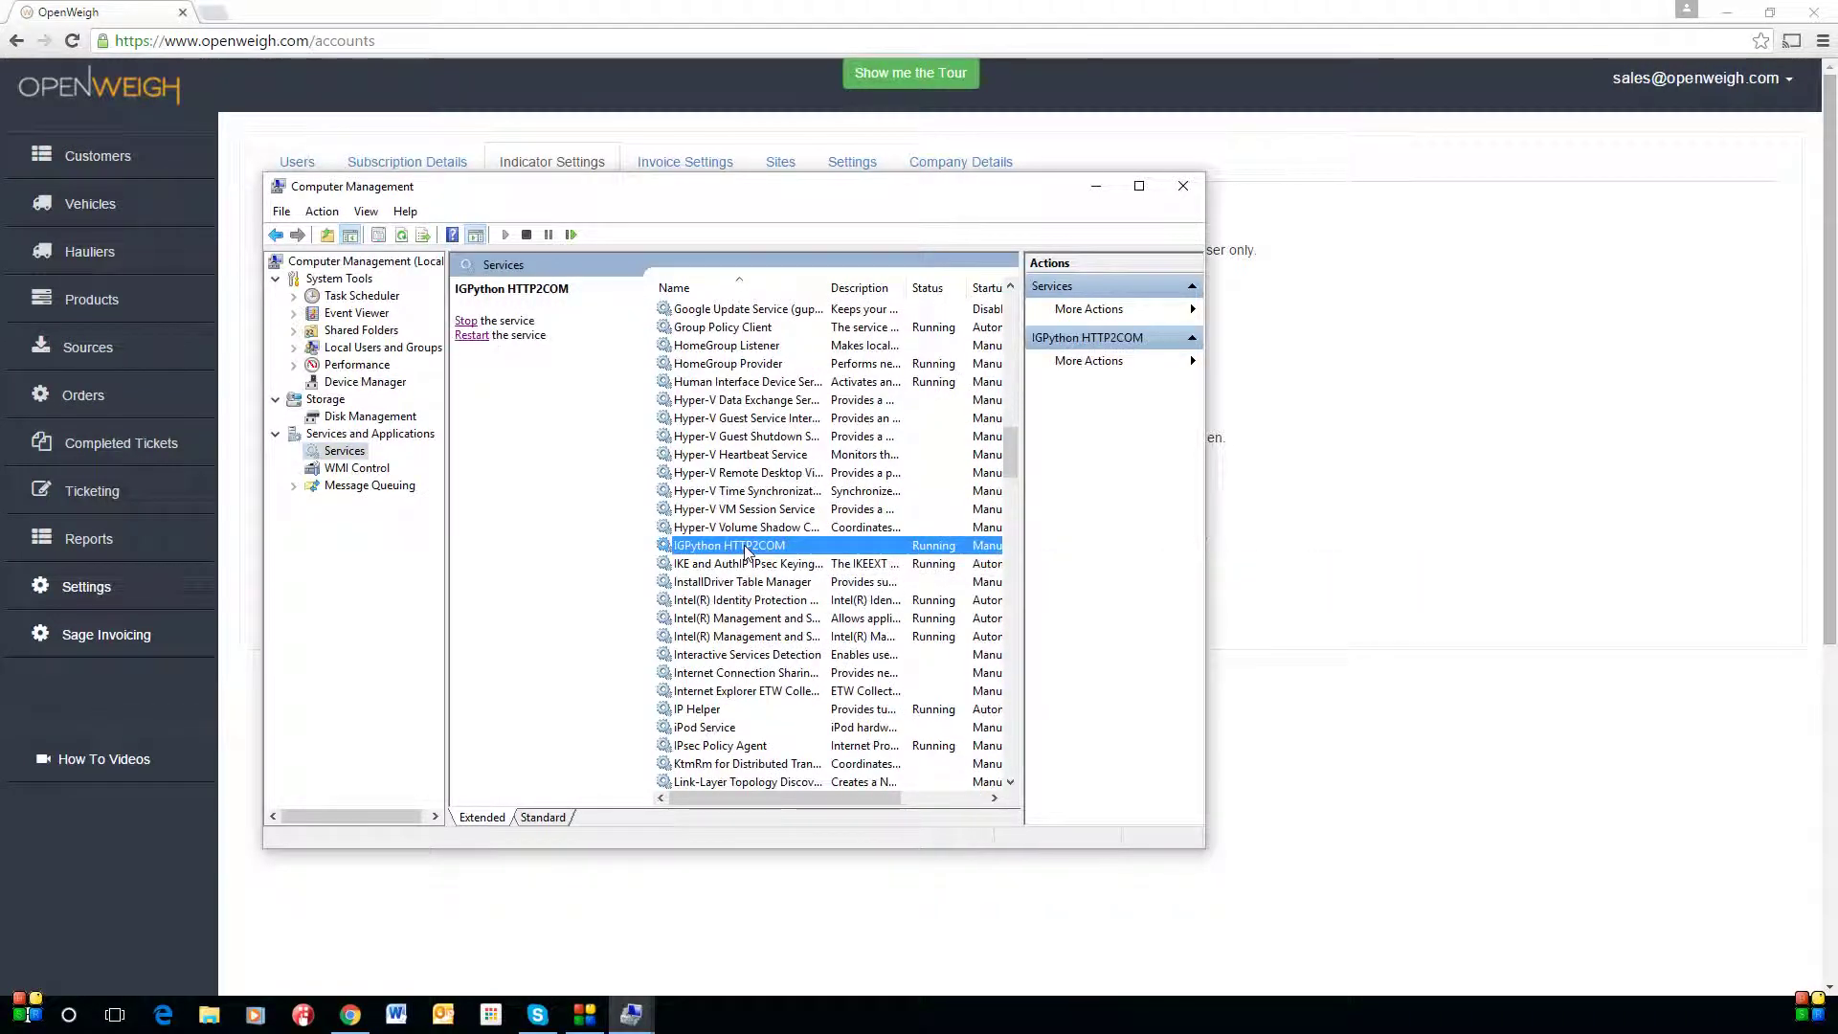
pyautogui.rightClick(745, 546)
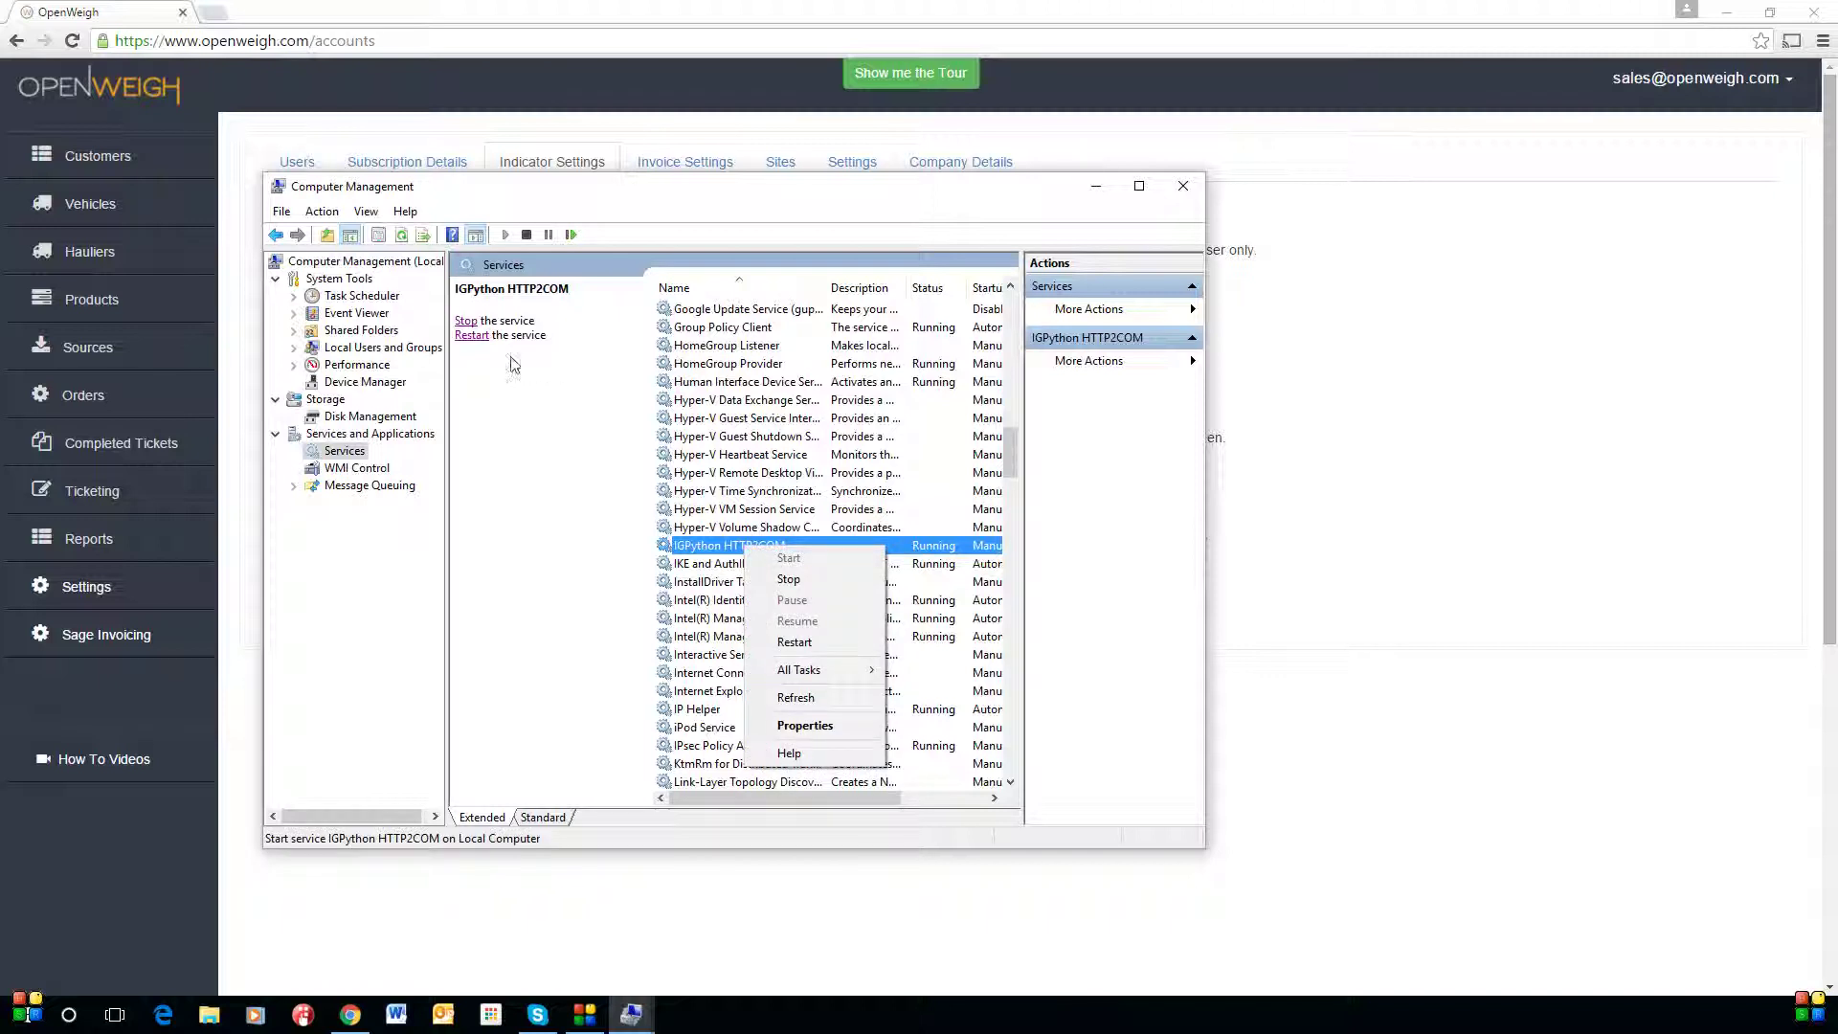
pyautogui.click(459, 323)
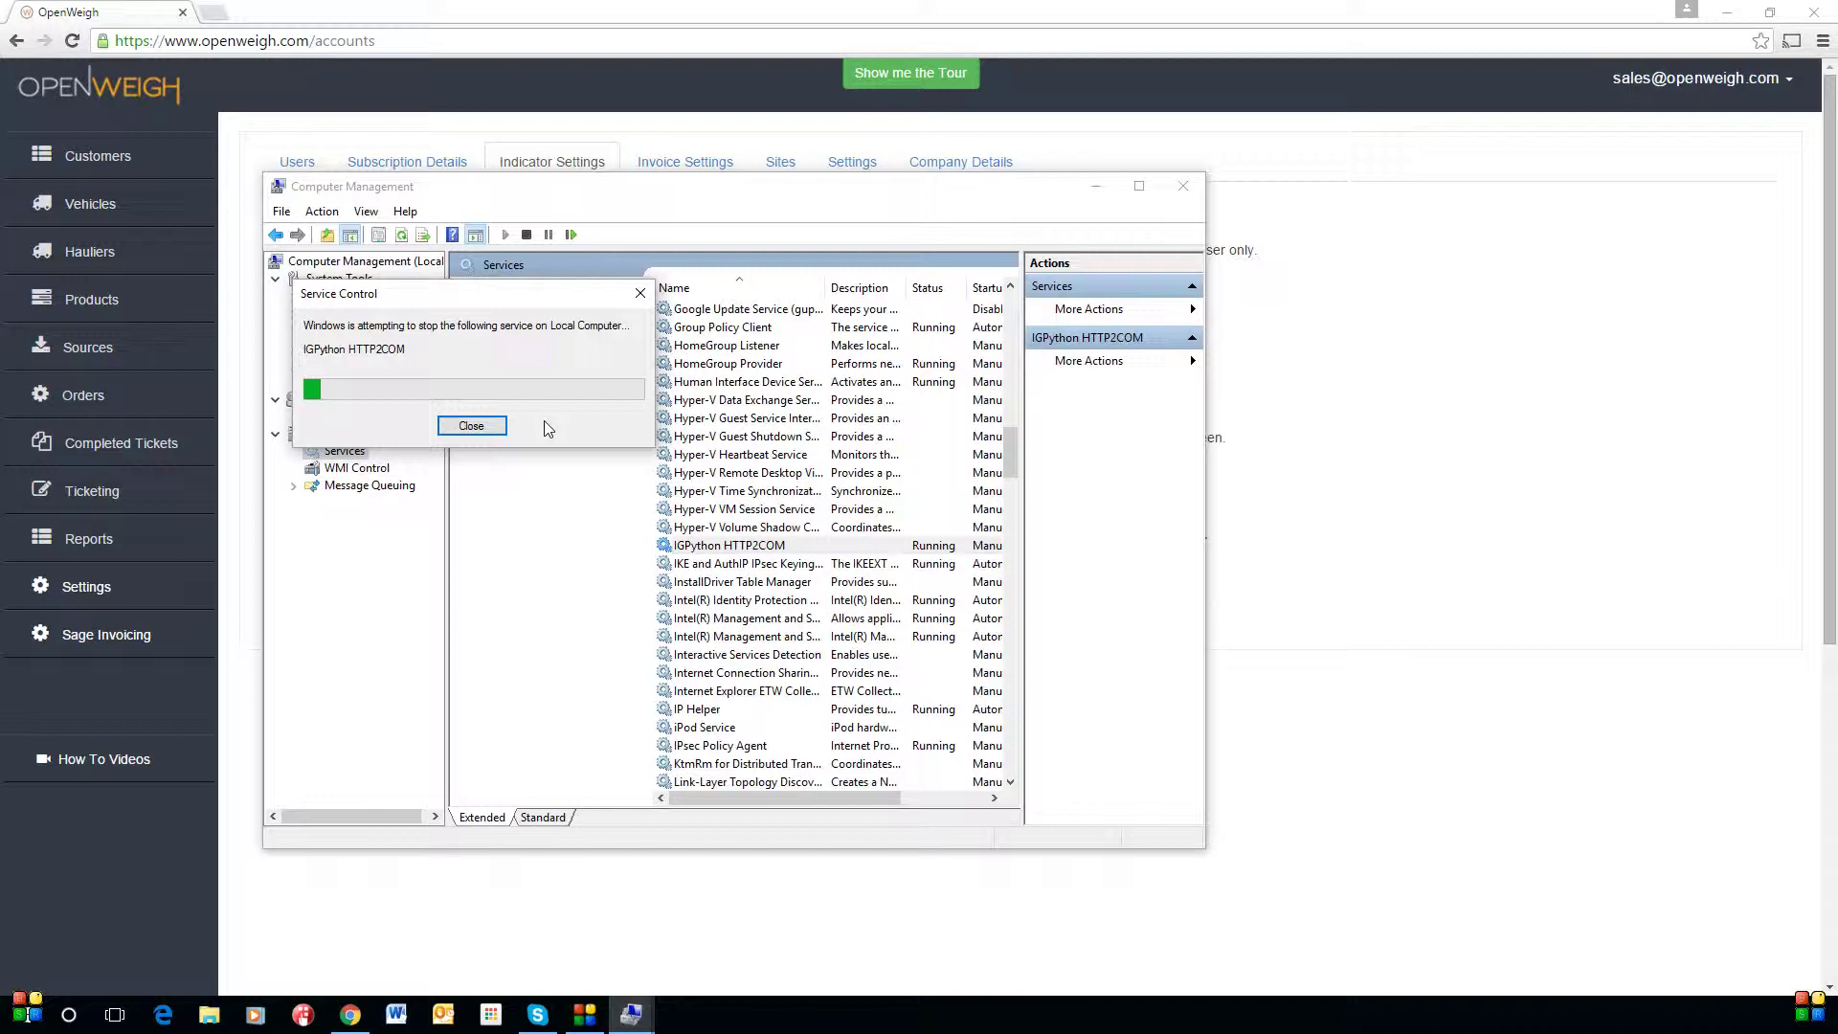
pyautogui.rightClick(711, 553)
pyautogui.click(768, 727)
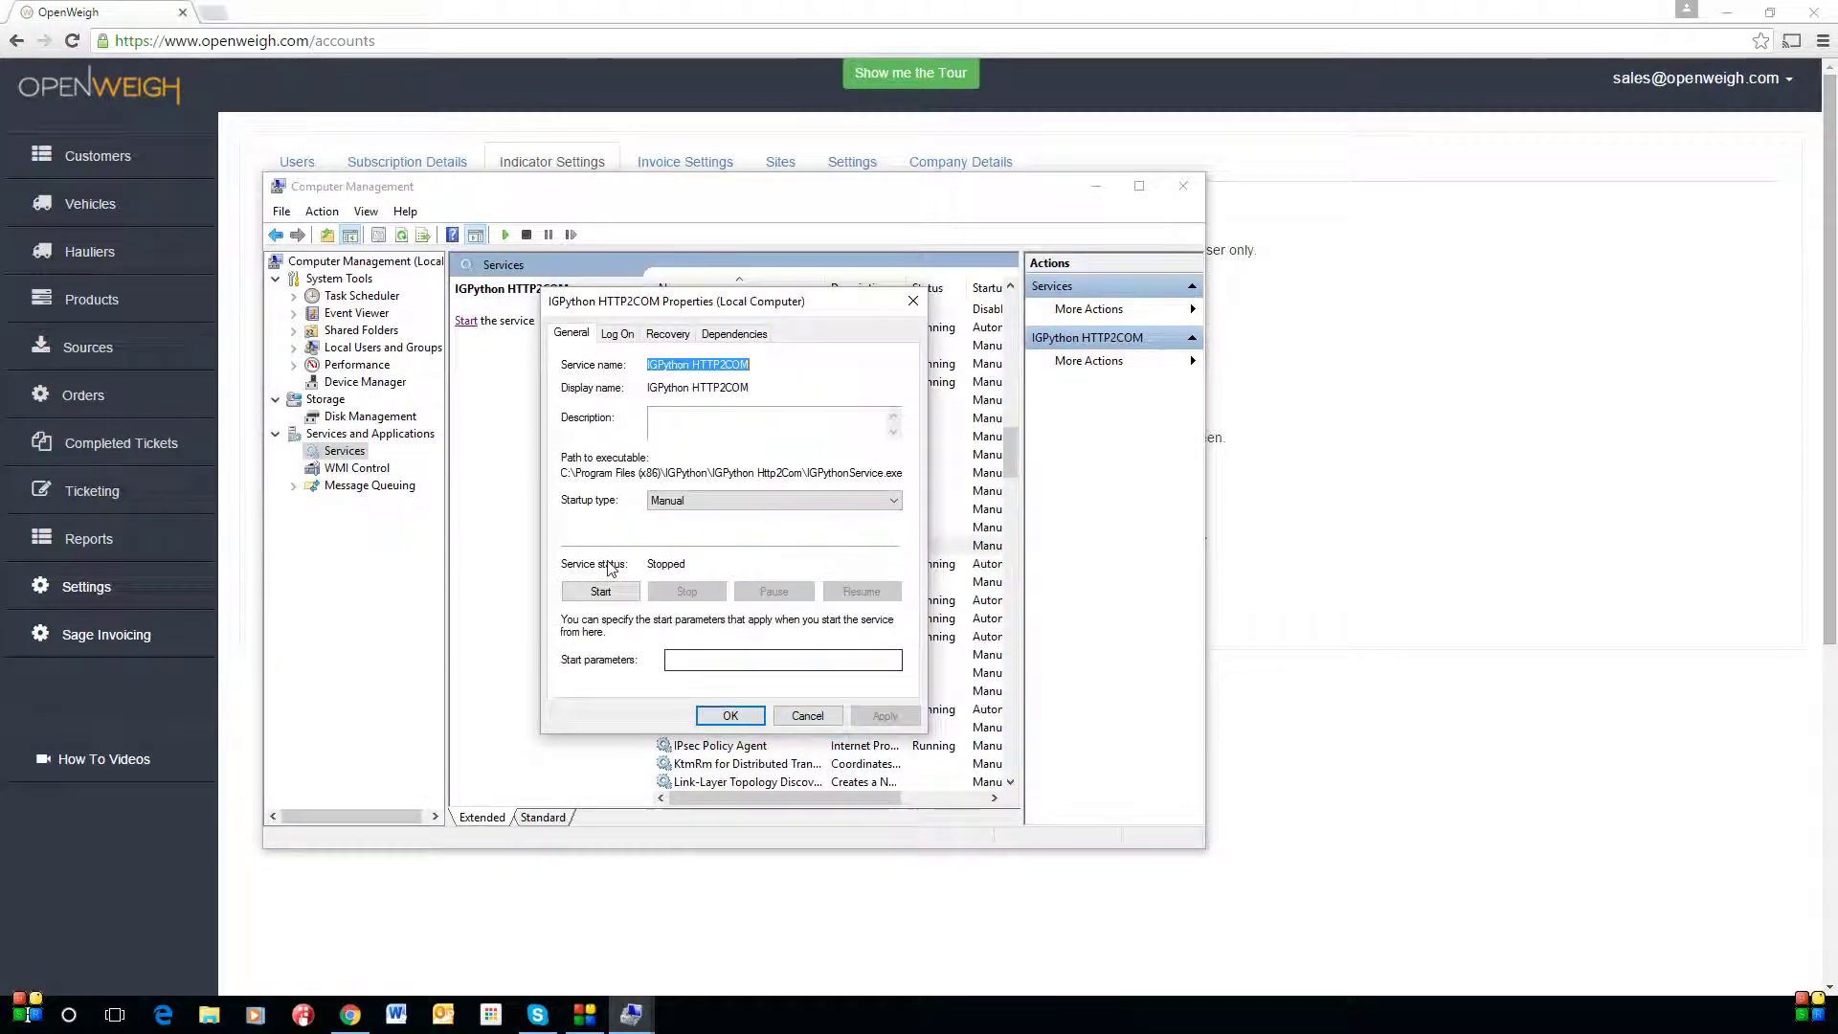
# Set first, second and subsequent failures to Restart the Service and apply.
pyautogui.click(669, 334)
pyautogui.click(790, 402)
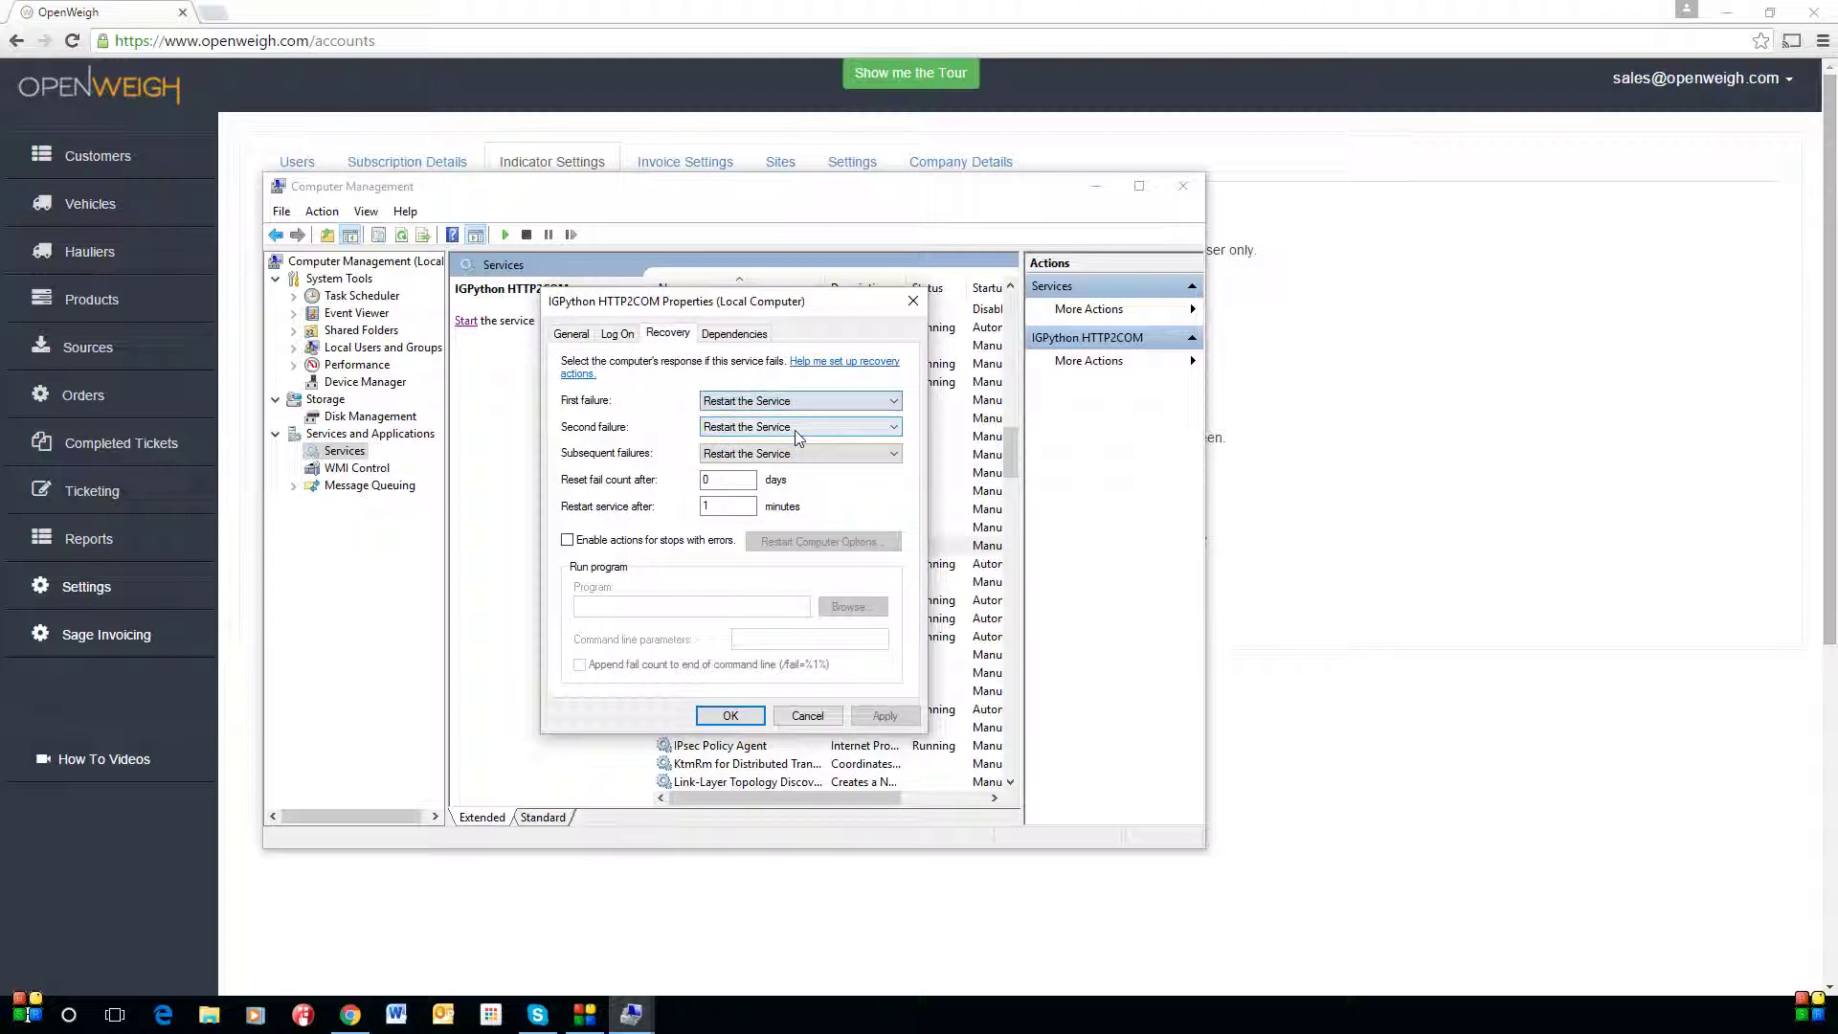
pyautogui.click(799, 428)
pyautogui.click(802, 453)
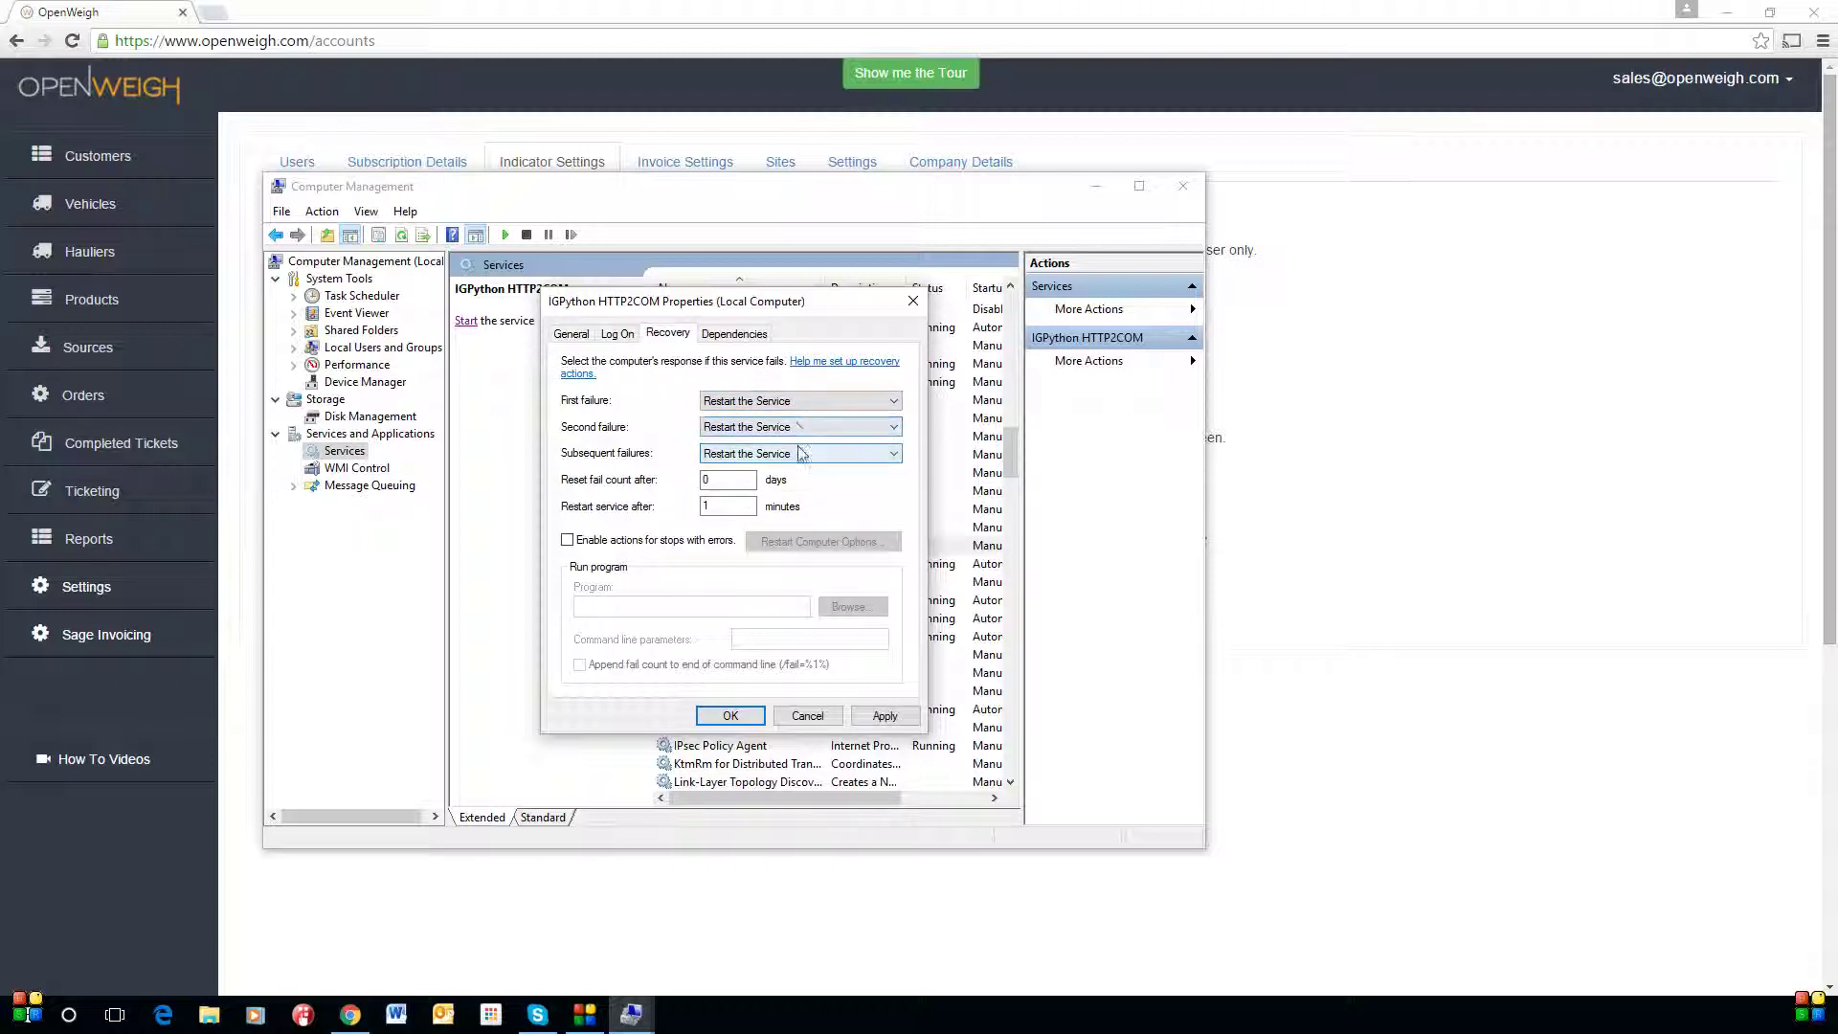
pyautogui.click(805, 454)
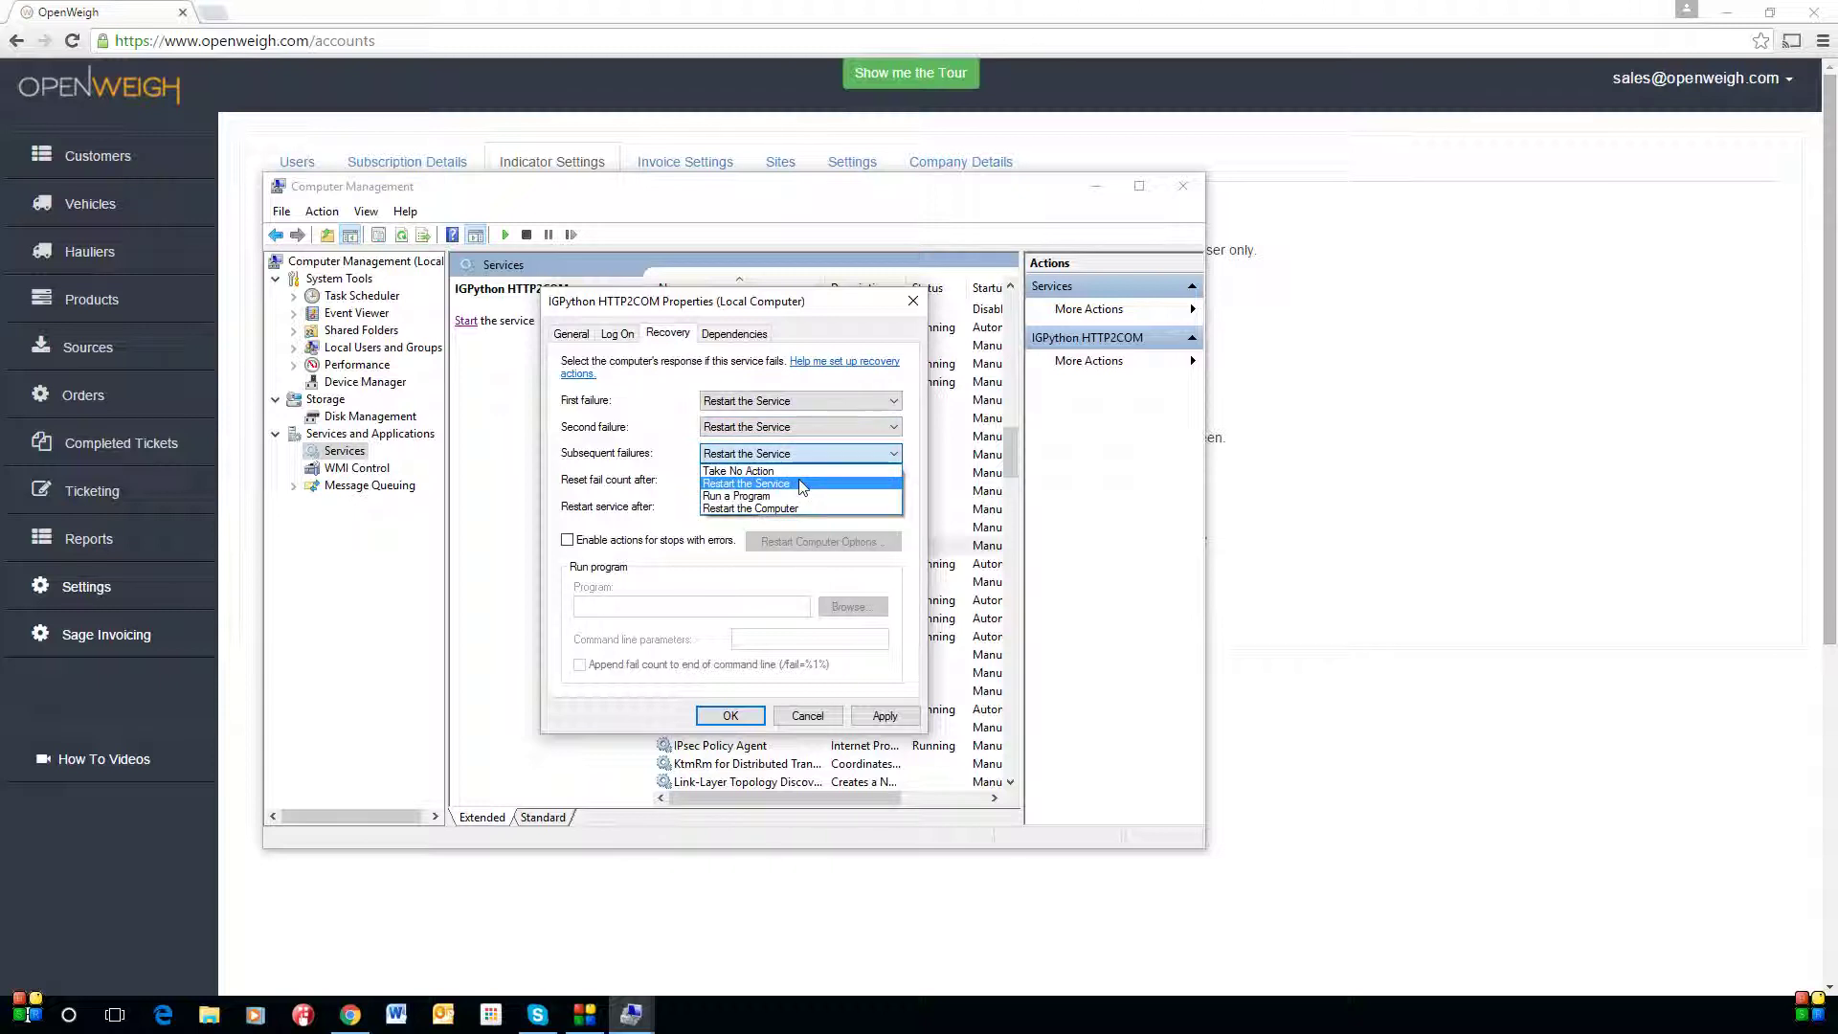
pyautogui.click(802, 484)
pyautogui.click(891, 717)
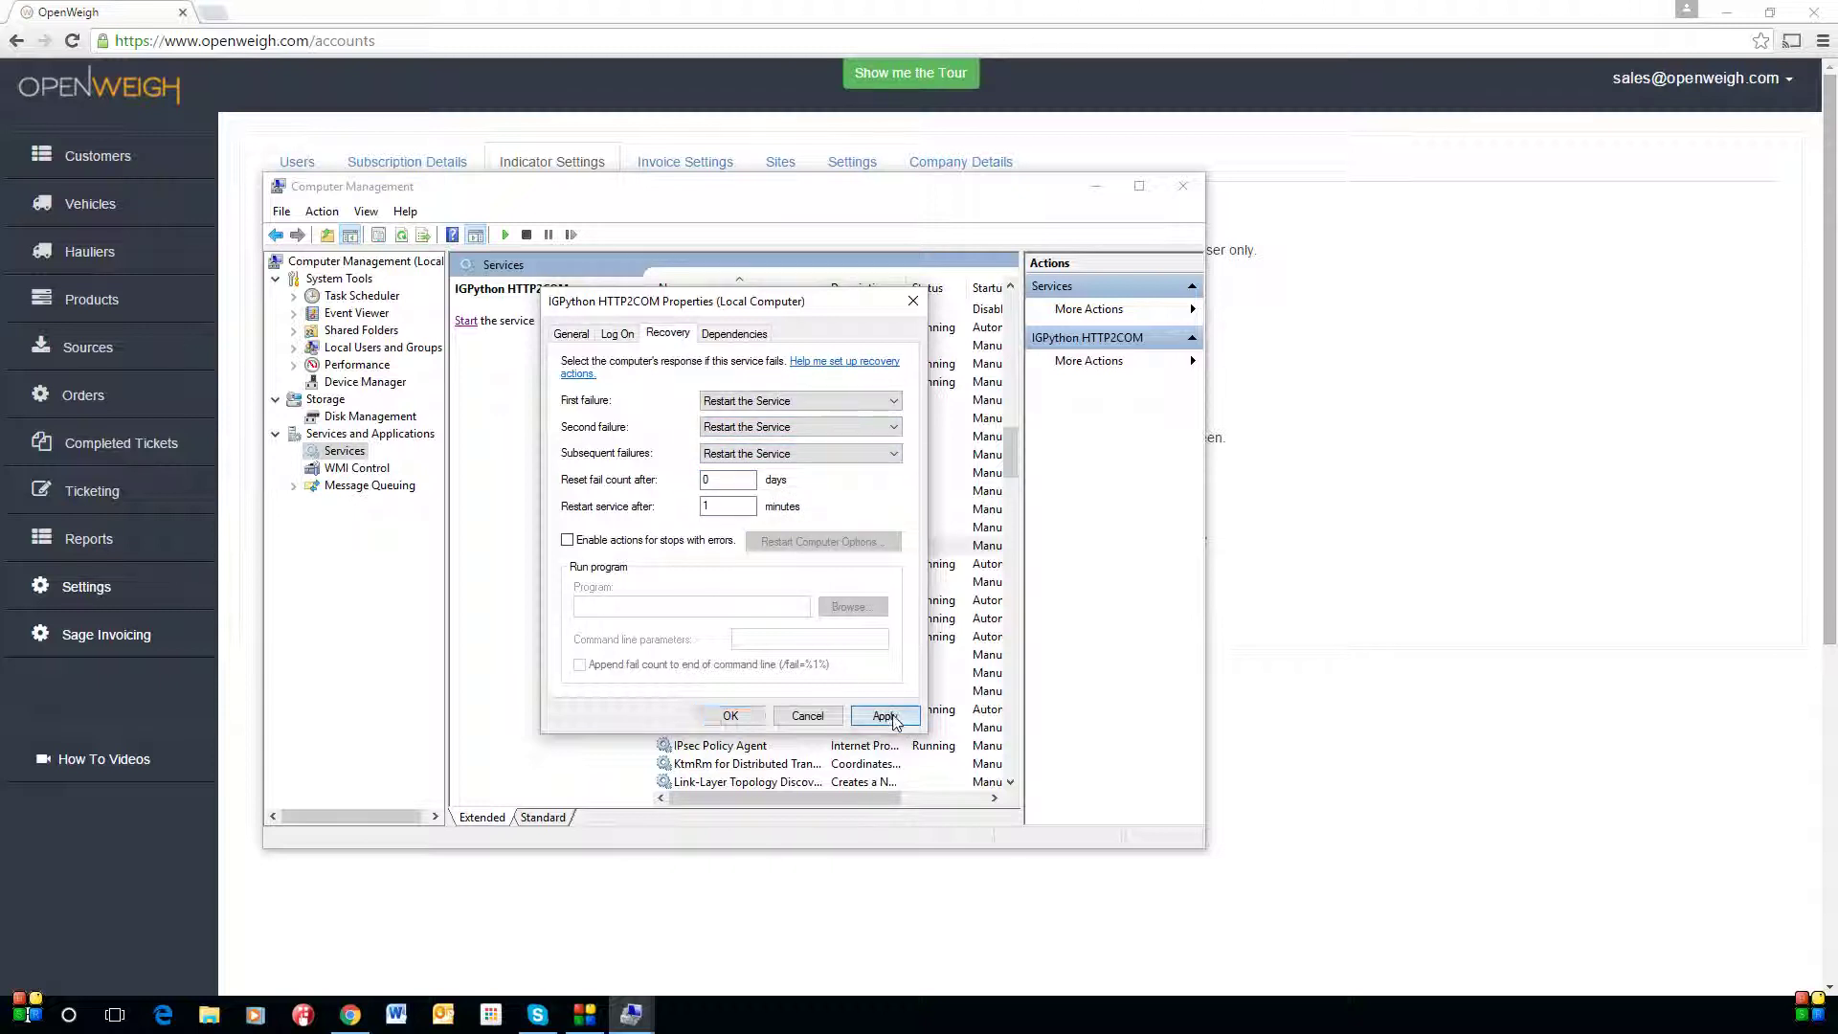
pyautogui.click(730, 716)
# Change IGPython HTTP2COM's startup type to Automatic, then start the service.
pyautogui.click(734, 546)
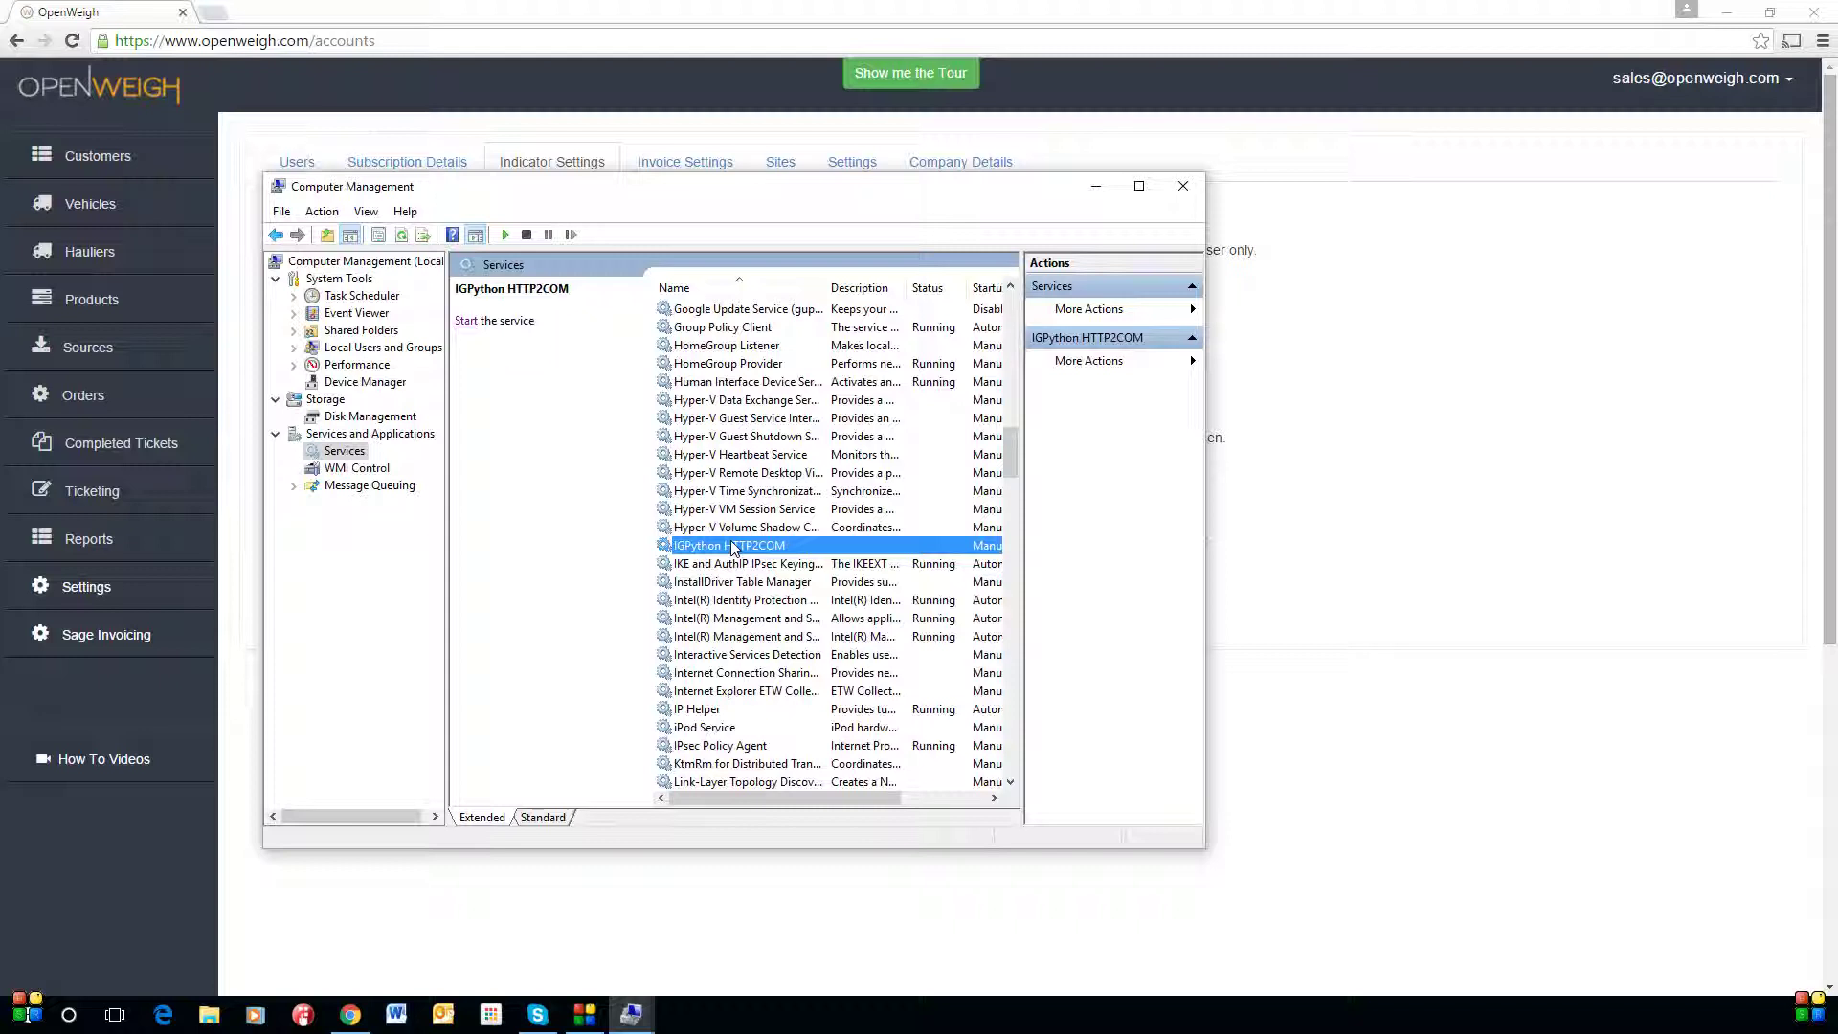
pyautogui.rightClick(784, 547)
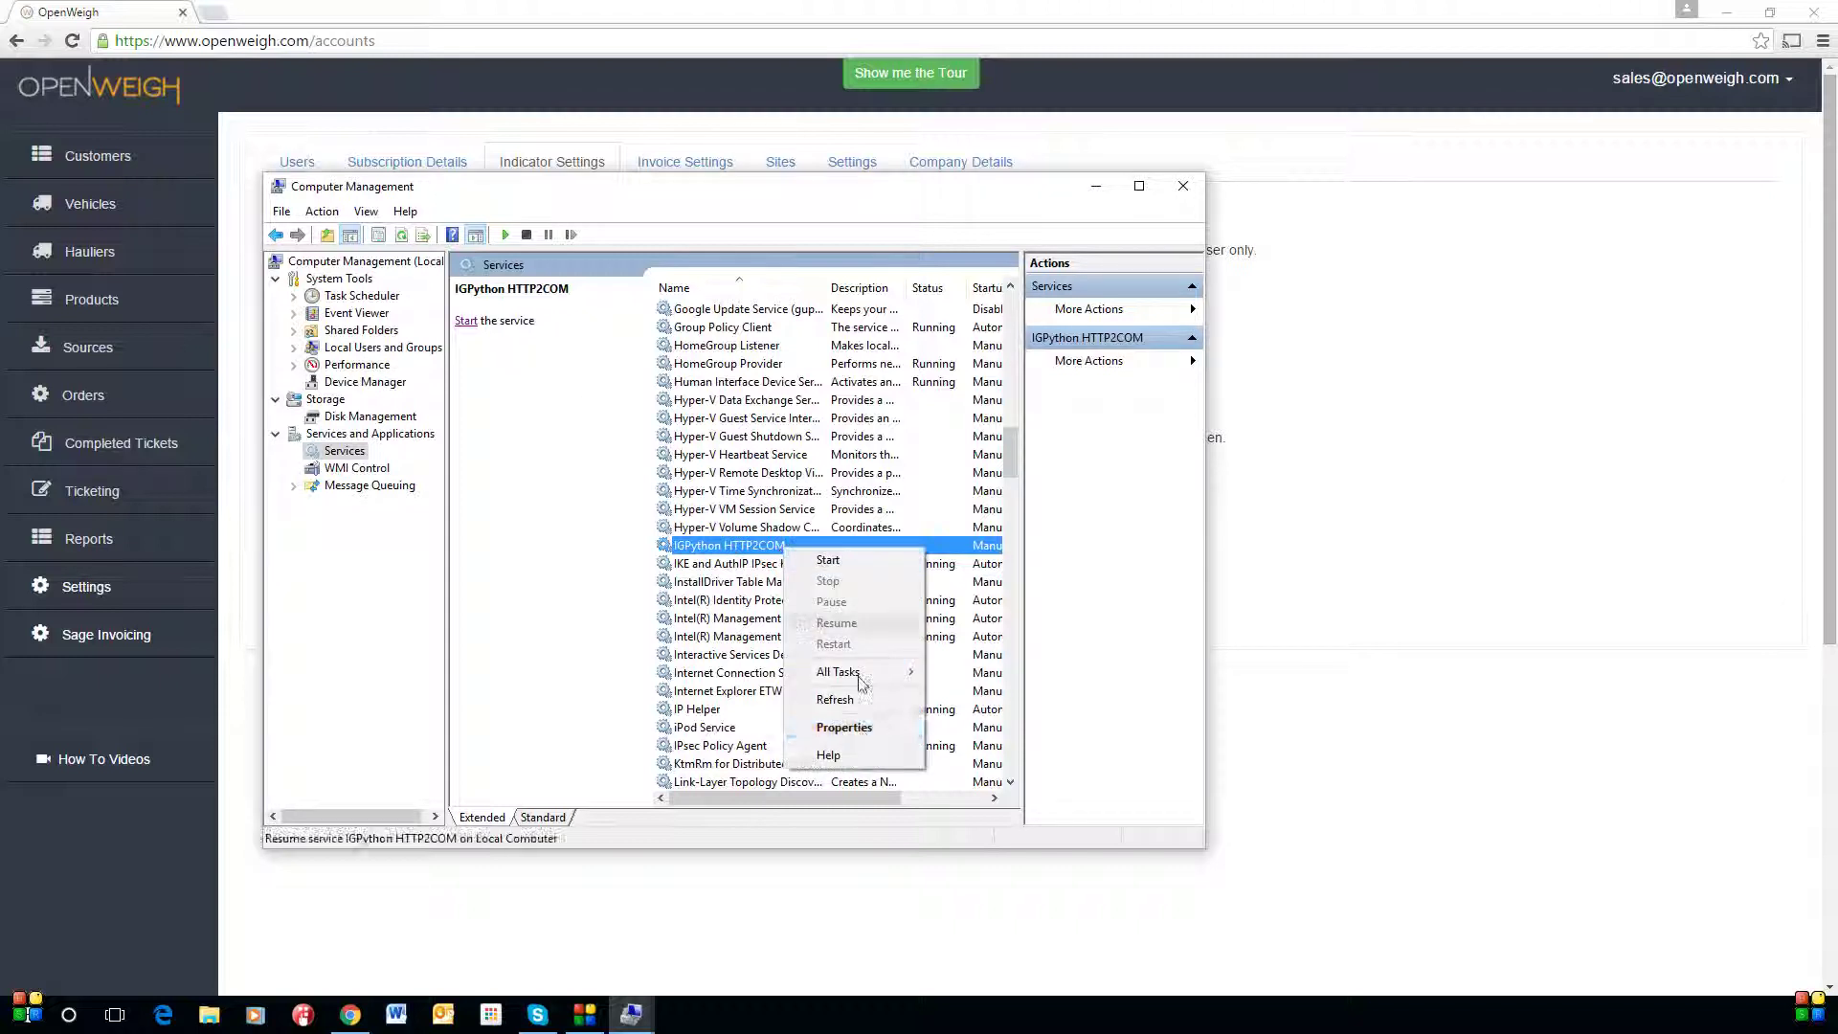
pyautogui.click(842, 728)
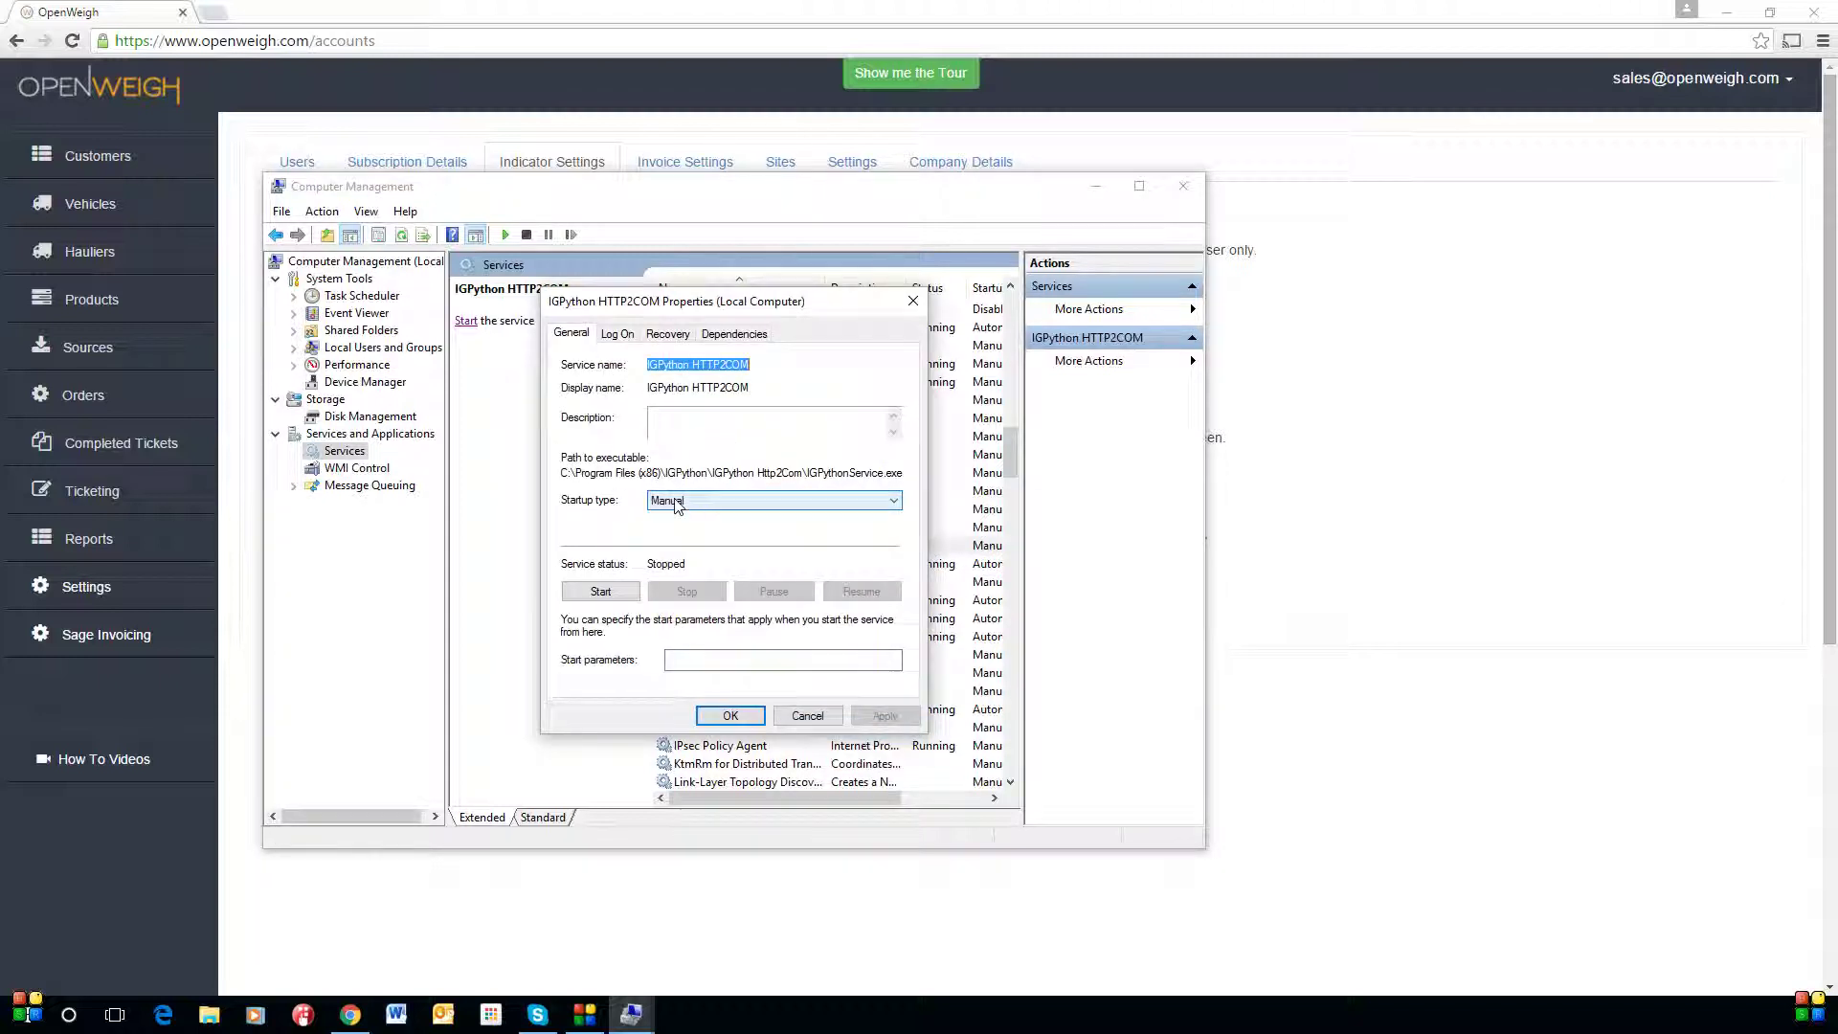
pyautogui.click(675, 501)
pyautogui.click(725, 532)
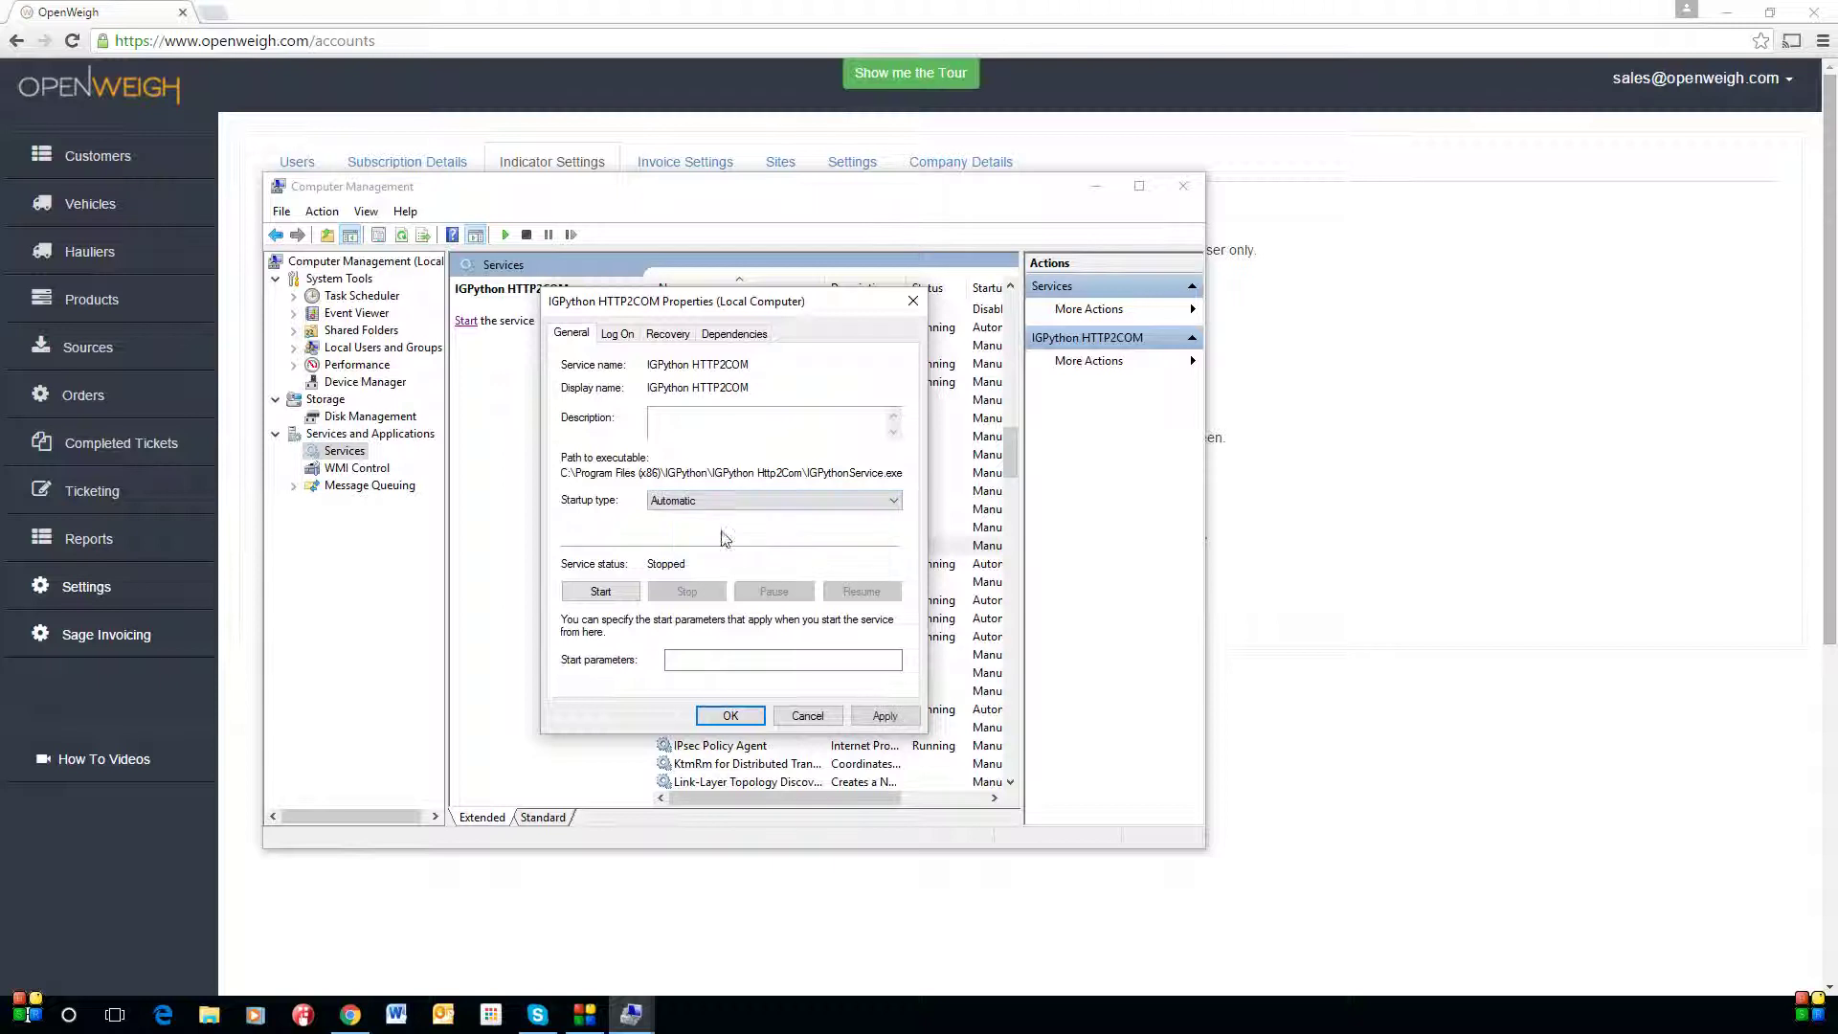
pyautogui.click(883, 716)
pyautogui.click(730, 718)
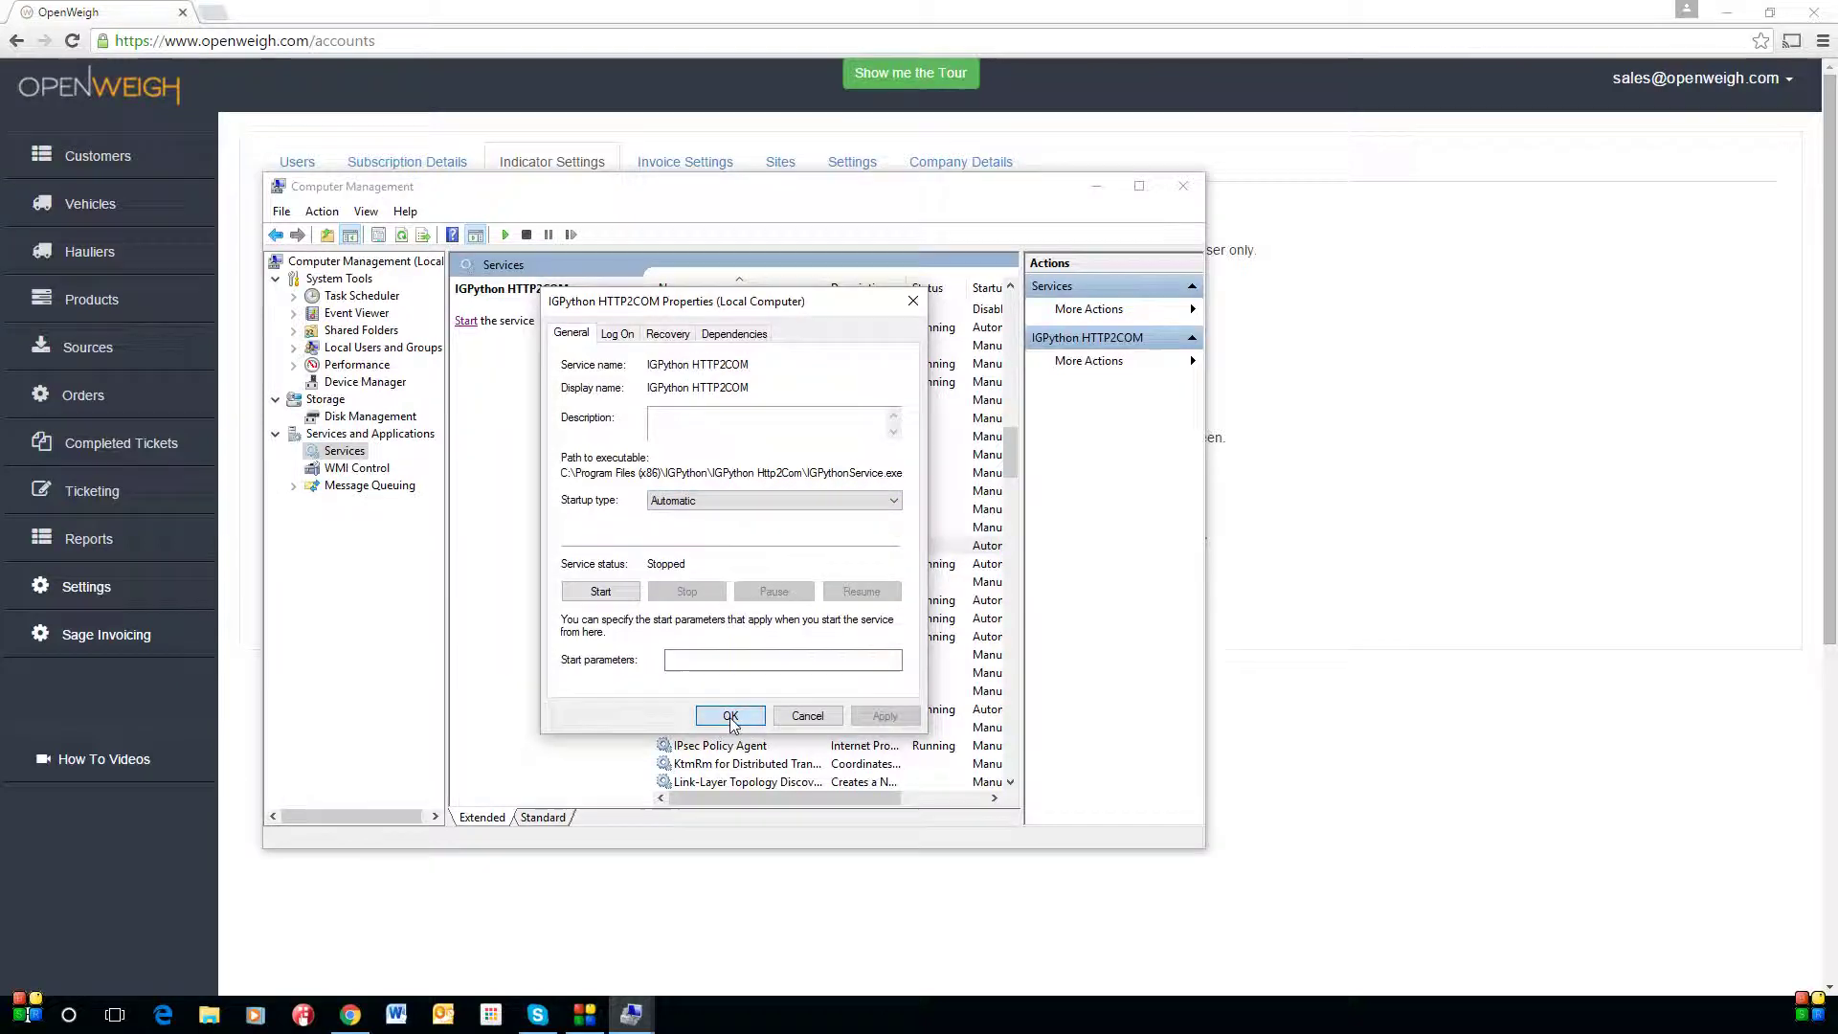
pyautogui.click(466, 321)
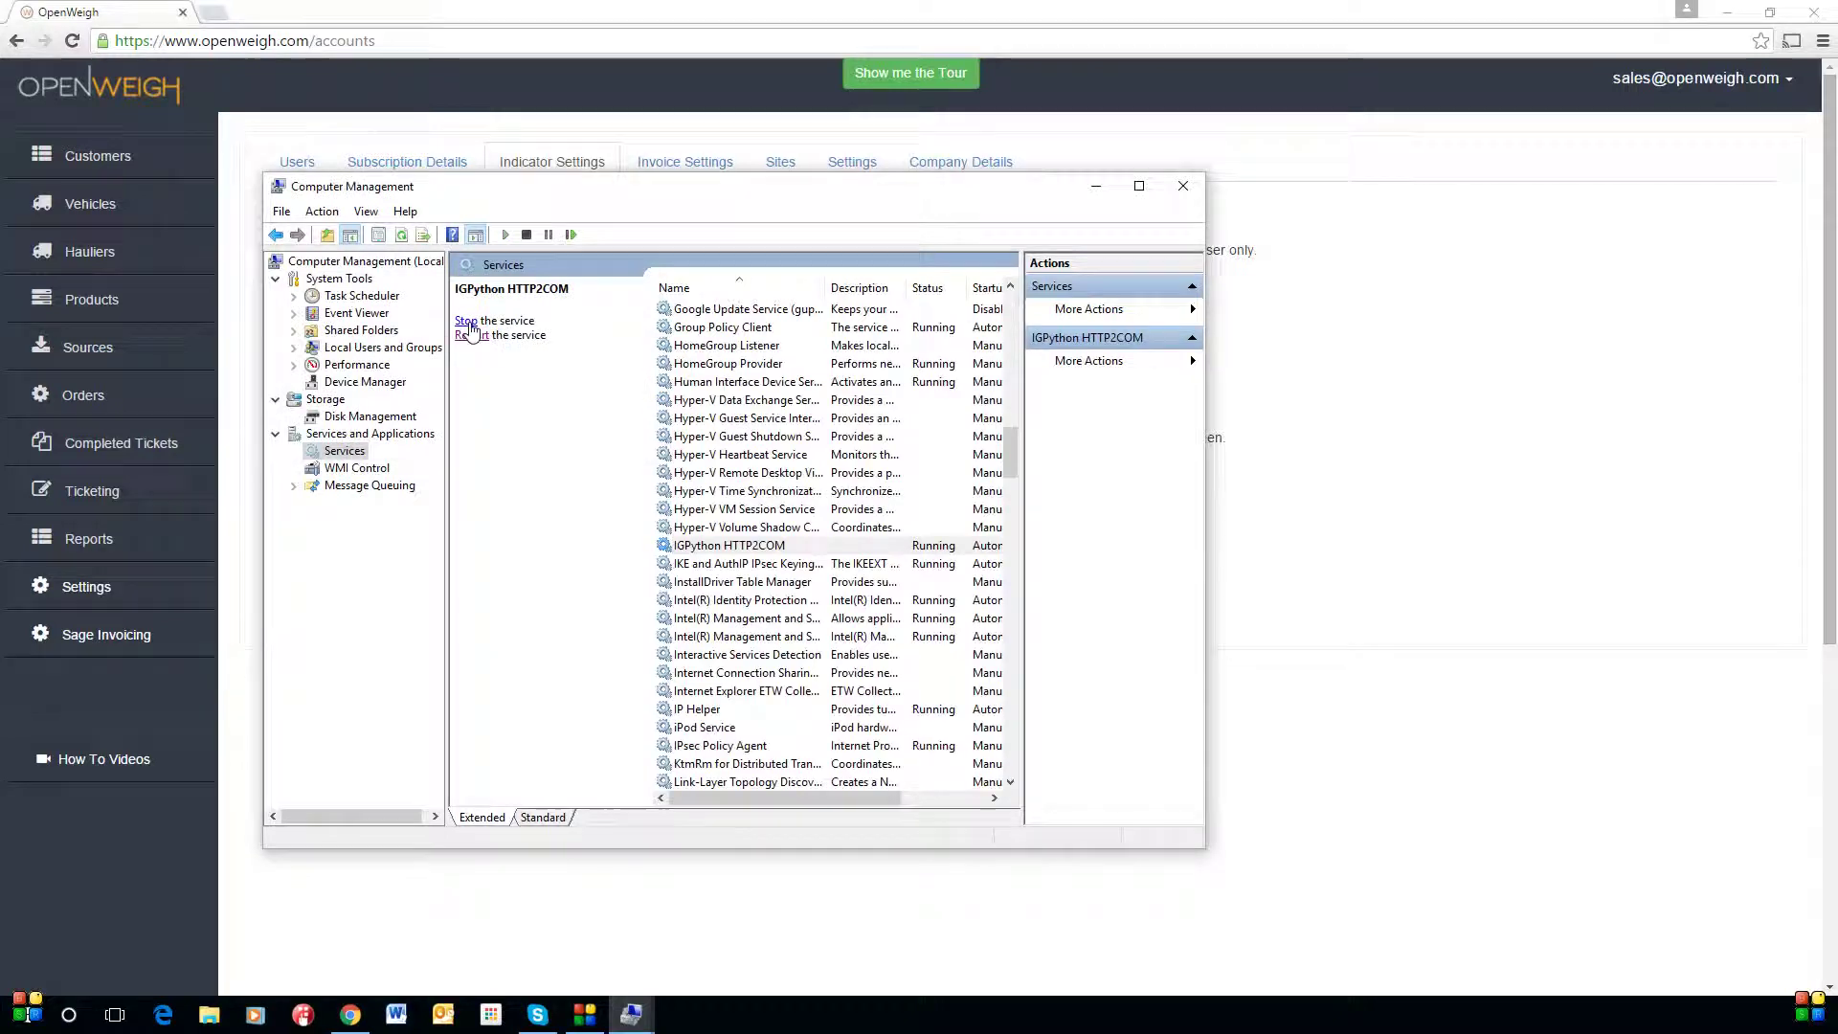
# In the Users tab, edit the admin user and expand the Weighbridge Indicator 1 dropdown.
pyautogui.click(1293, 499)
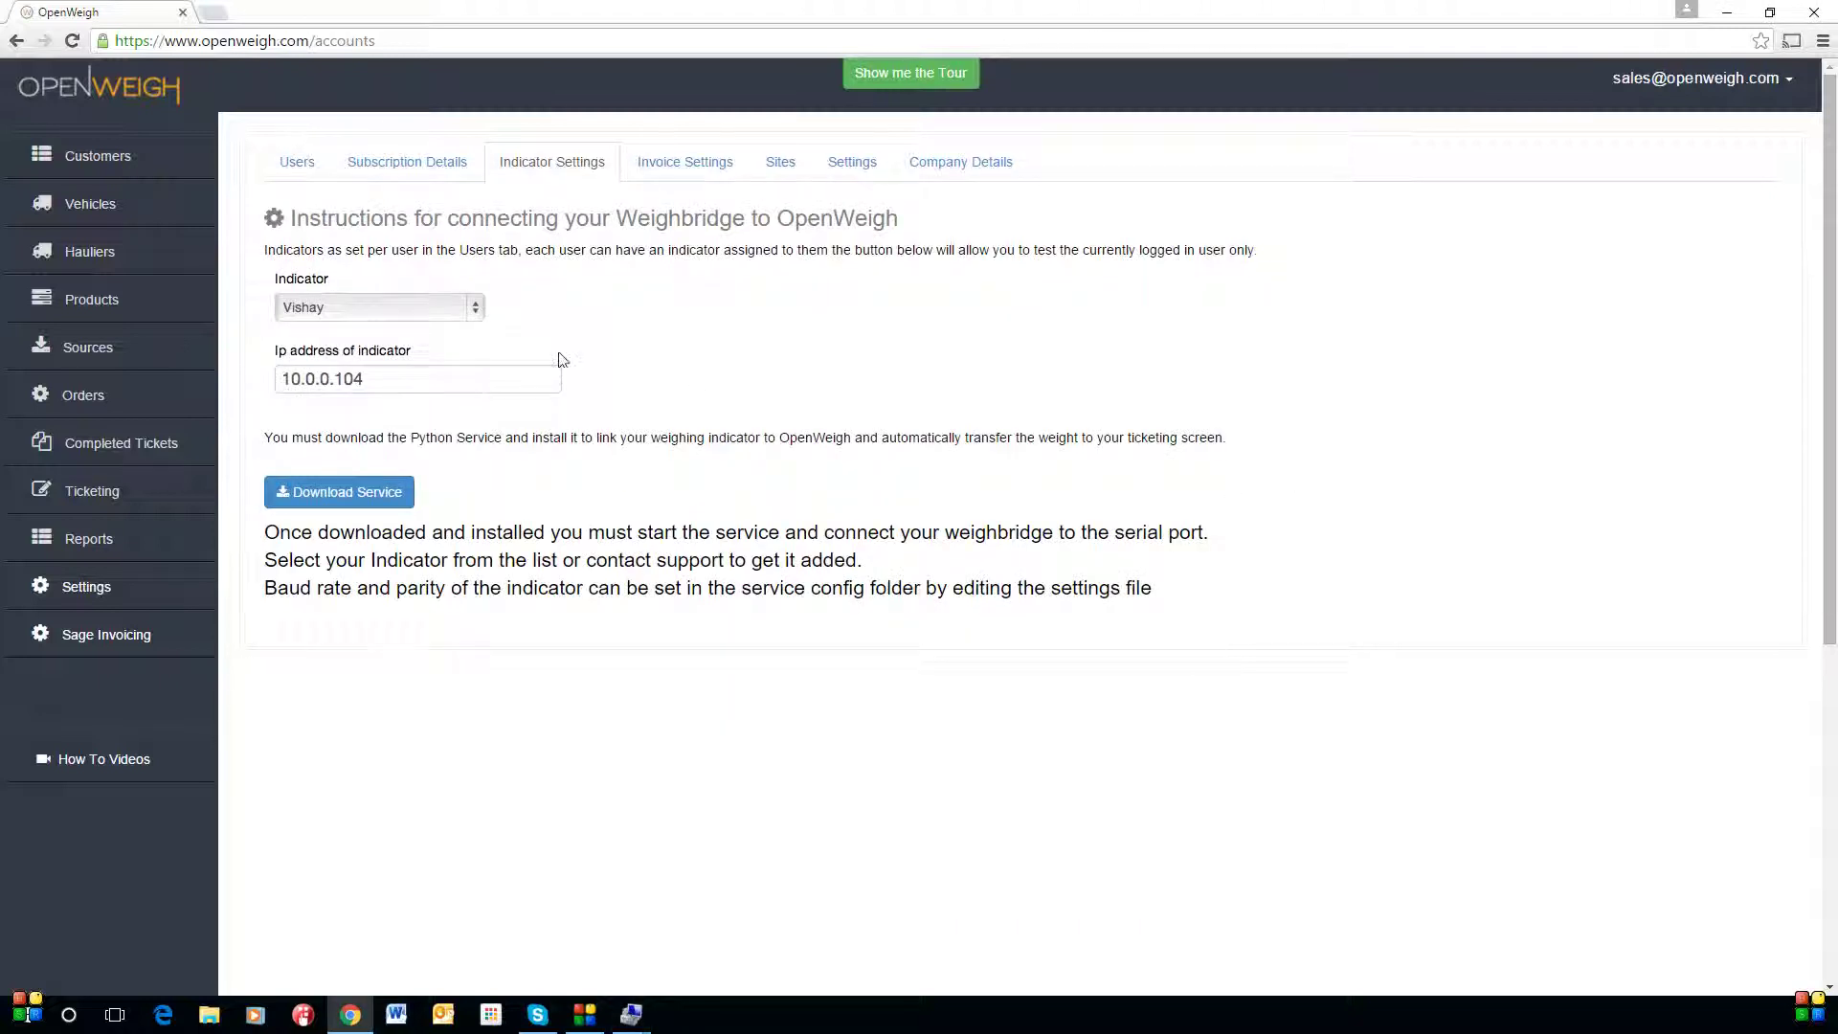
pyautogui.click(306, 164)
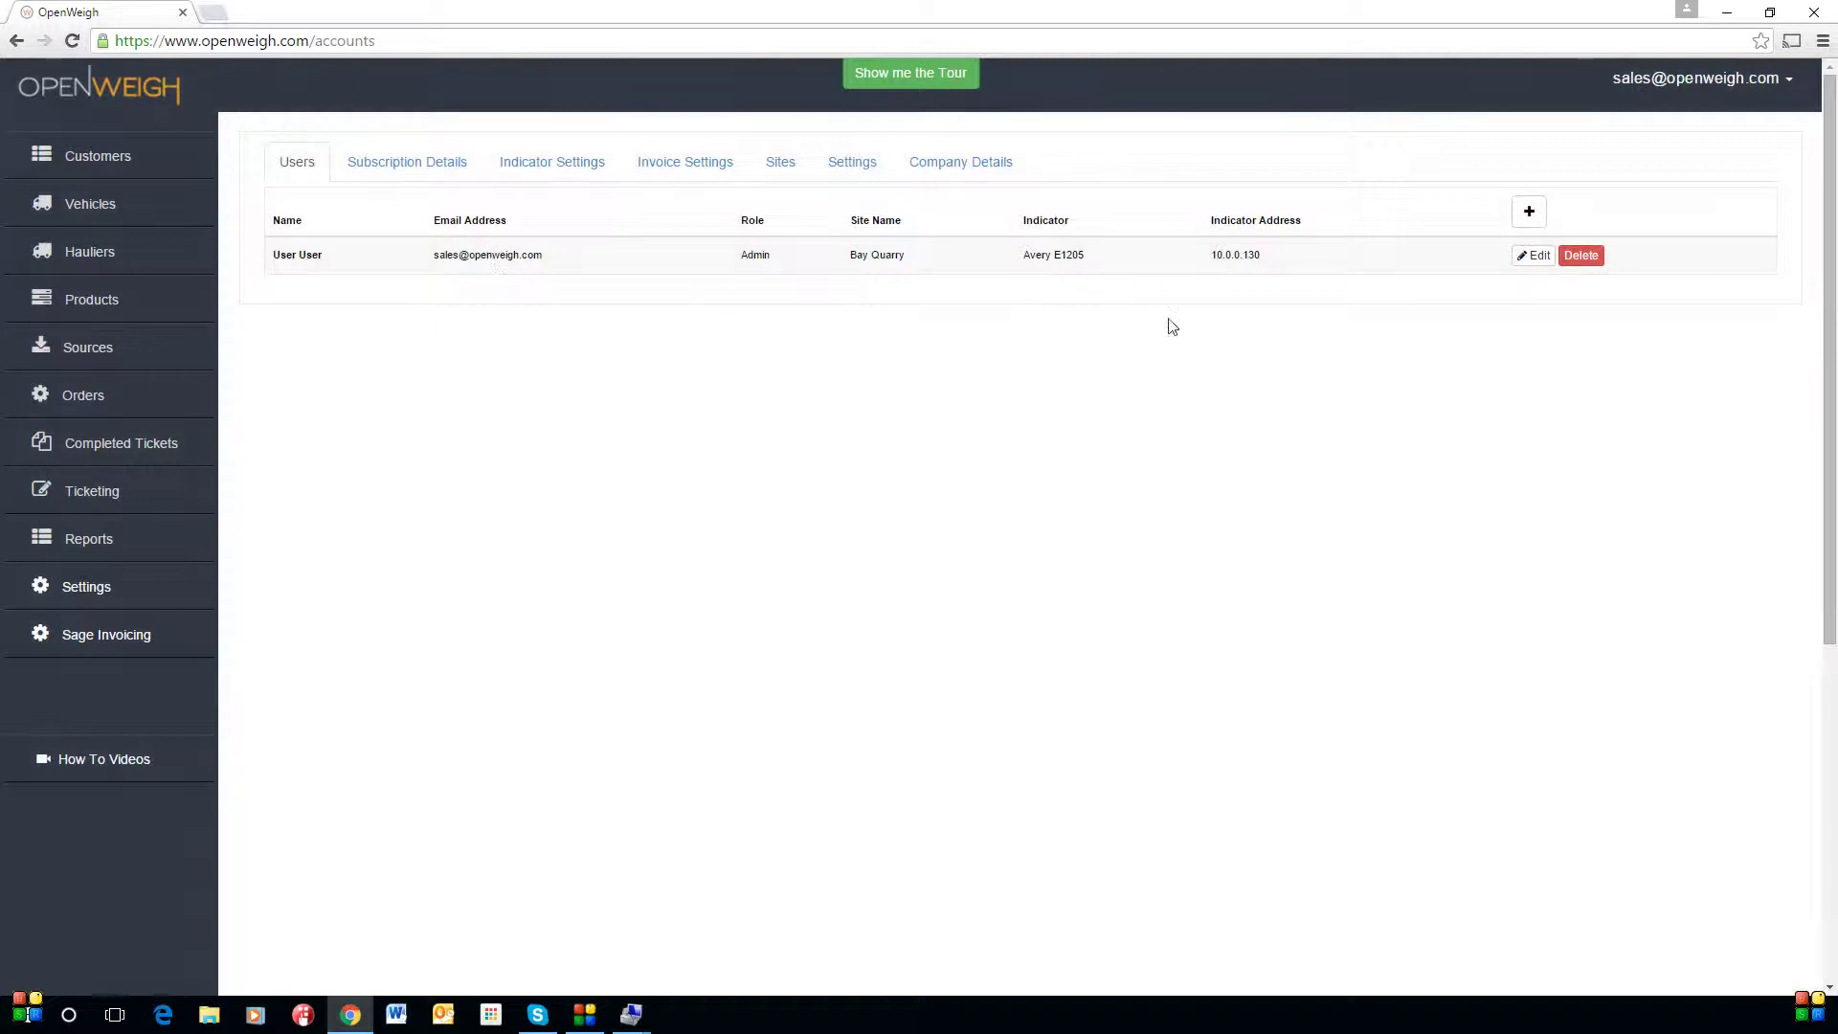
pyautogui.click(1522, 255)
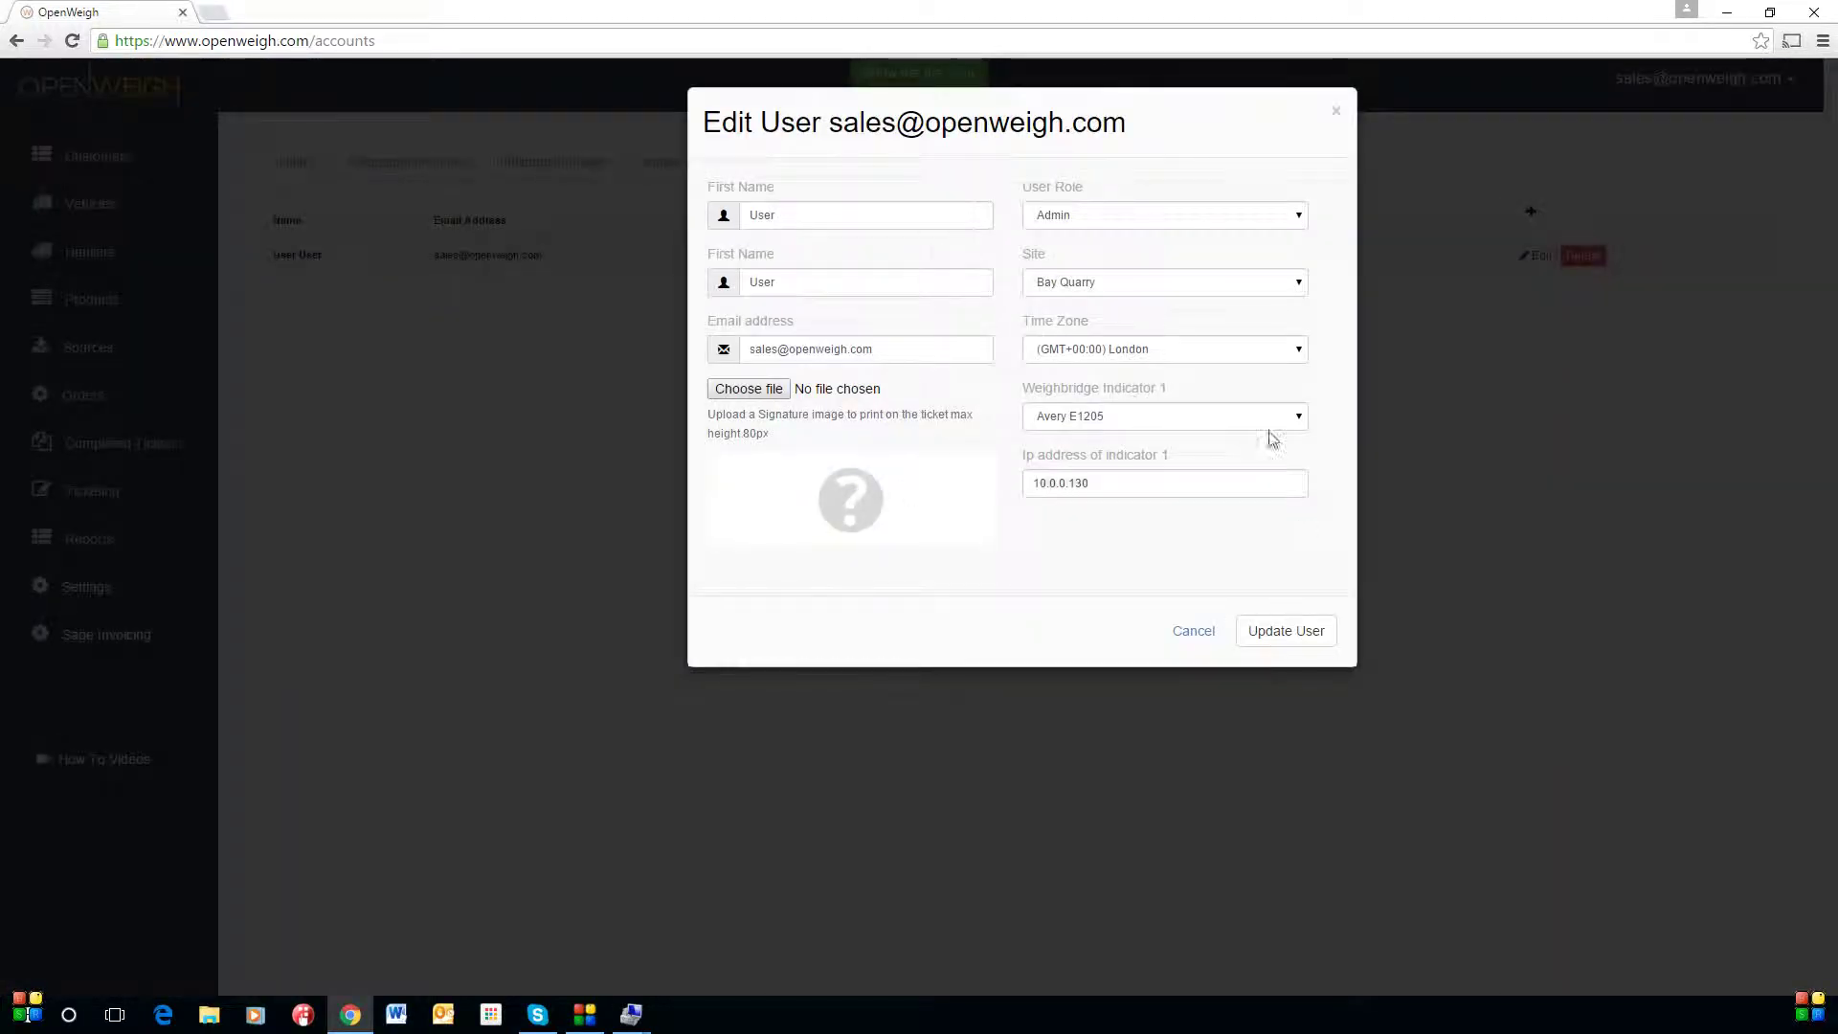
pyautogui.click(1191, 422)
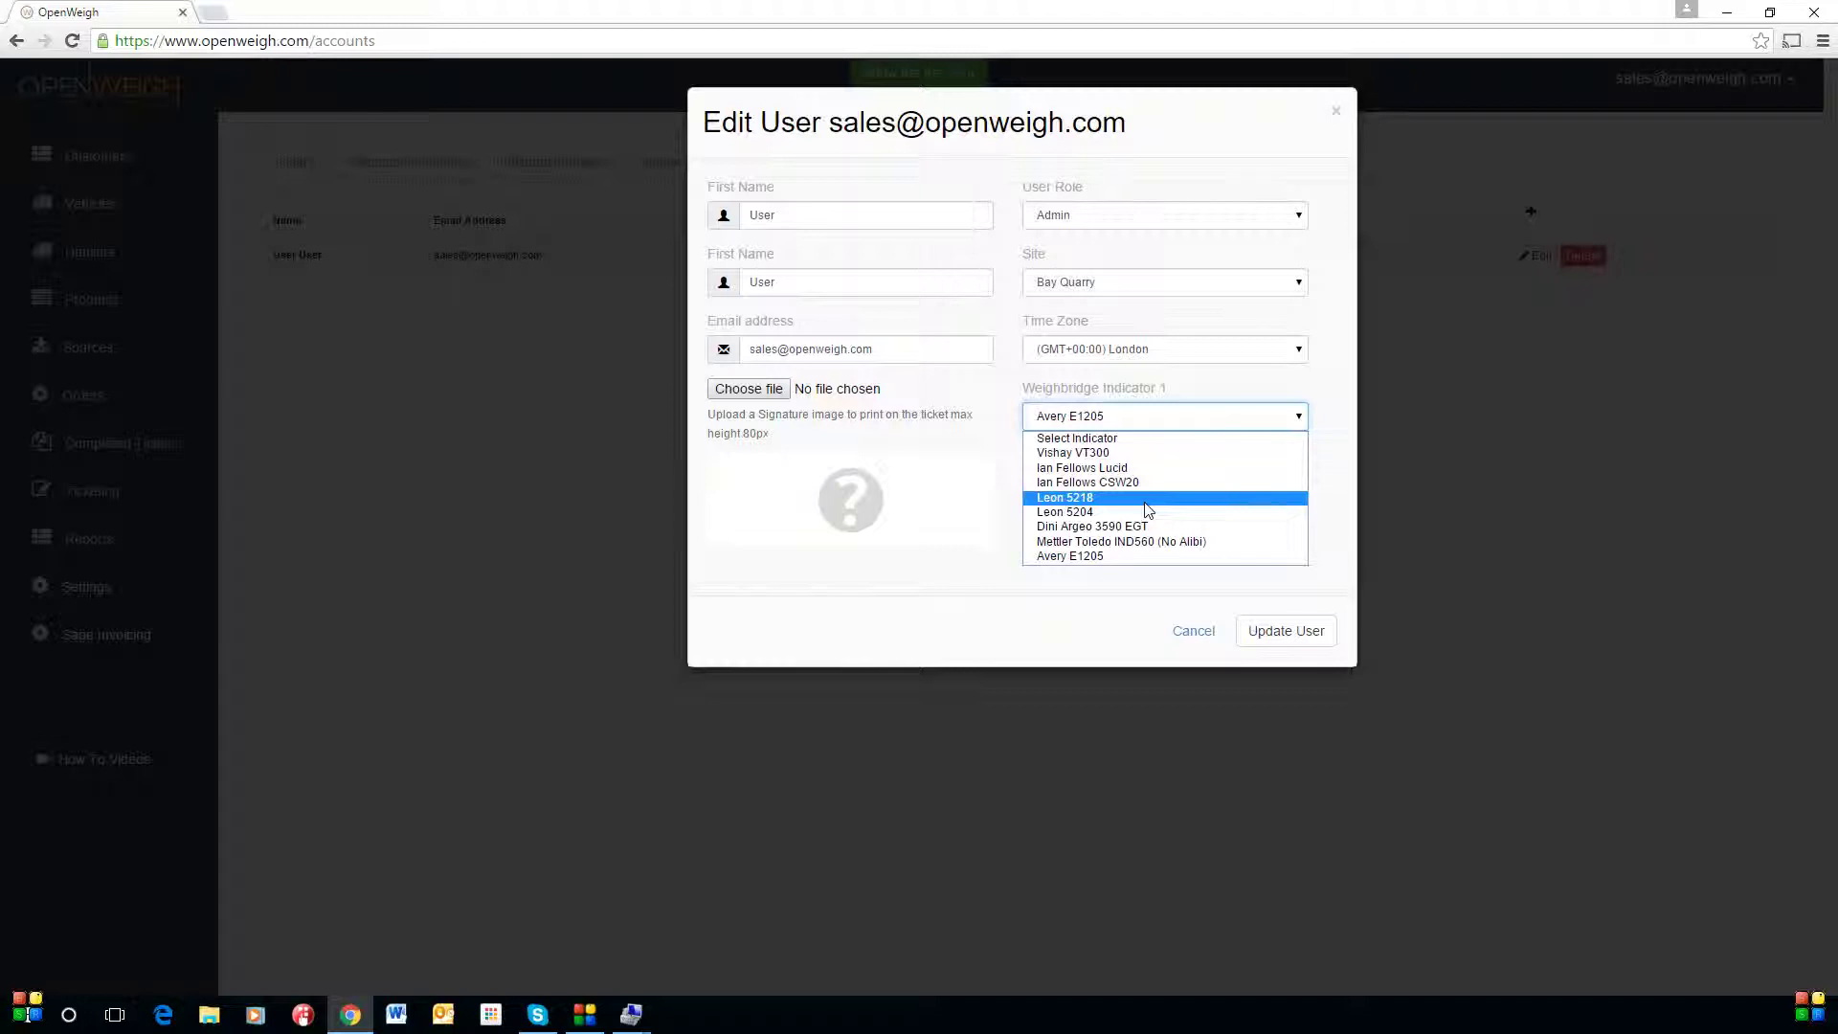
# Set the admin user's indicator to Vishay VT300 at address localhost and click Update User.
pyautogui.click(1144, 453)
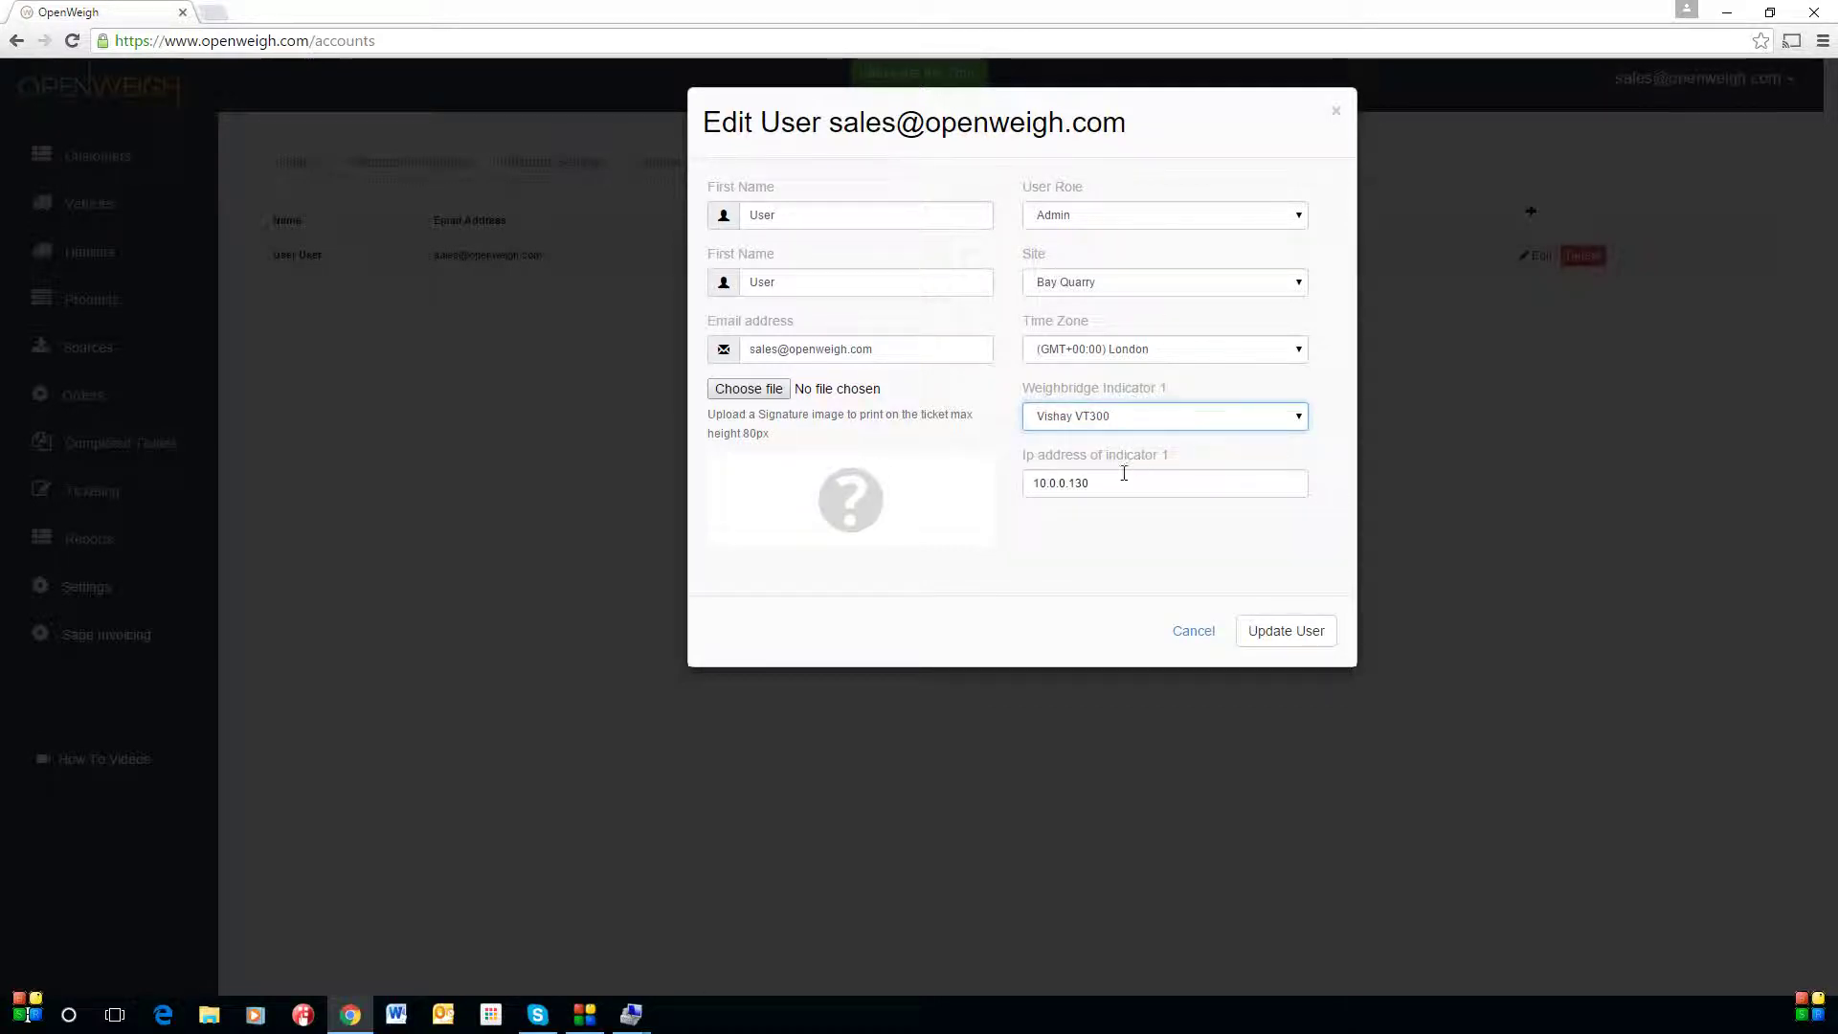
pyautogui.moveTo(1136, 484); pyautogui.dragTo(1034, 483)
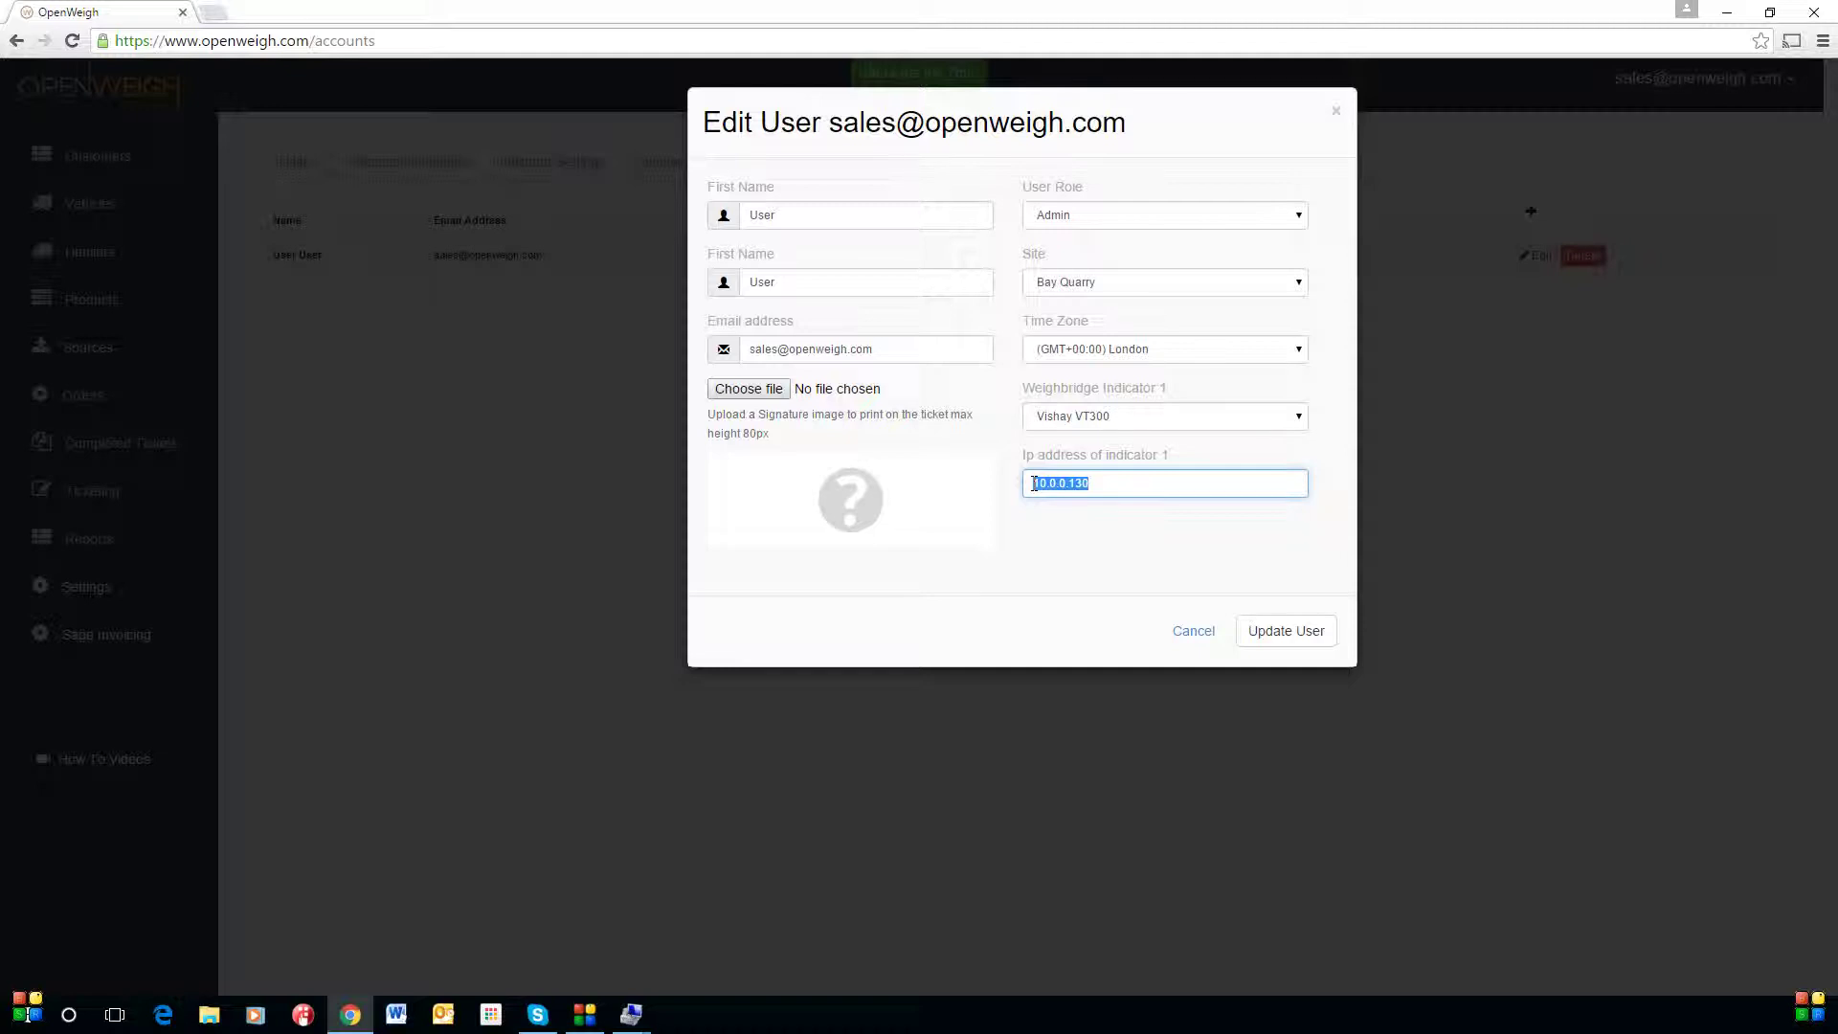
pyautogui.press('BackSpace')
pyautogui.write('1')
pyautogui.write('ocalhost')
pyautogui.click(1069, 519)
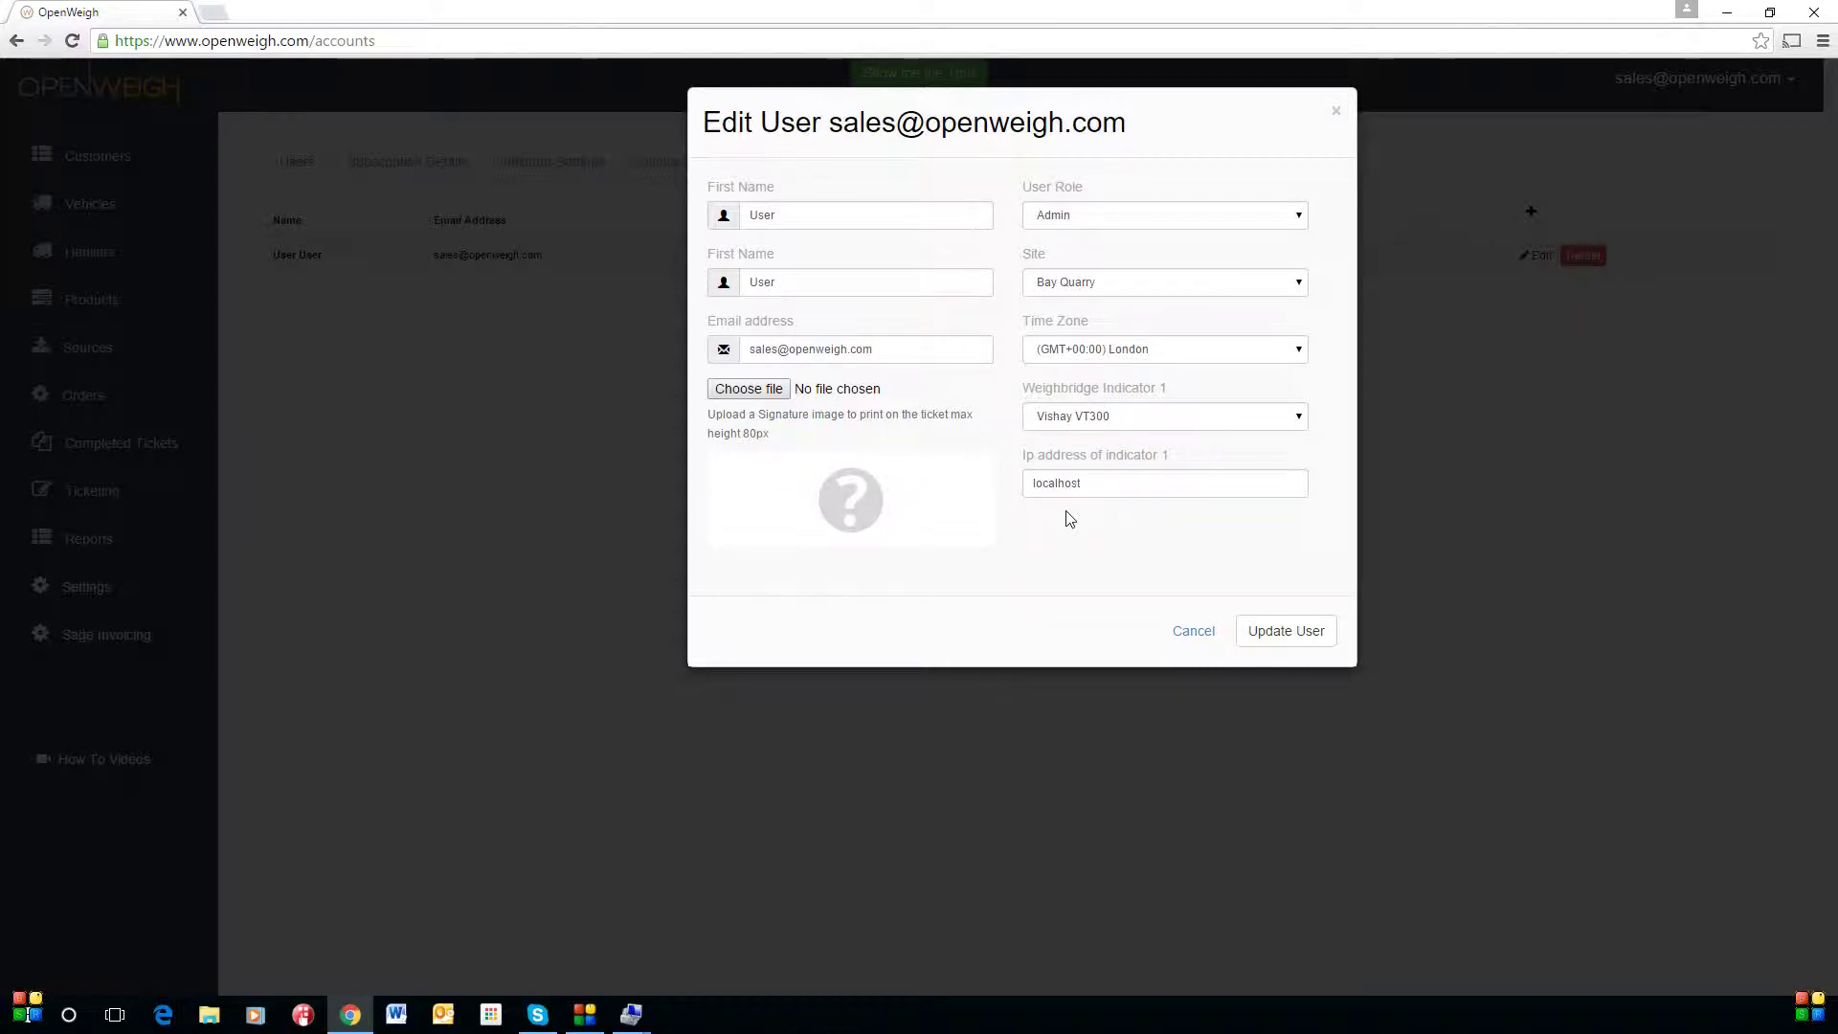
pyautogui.click(1118, 476)
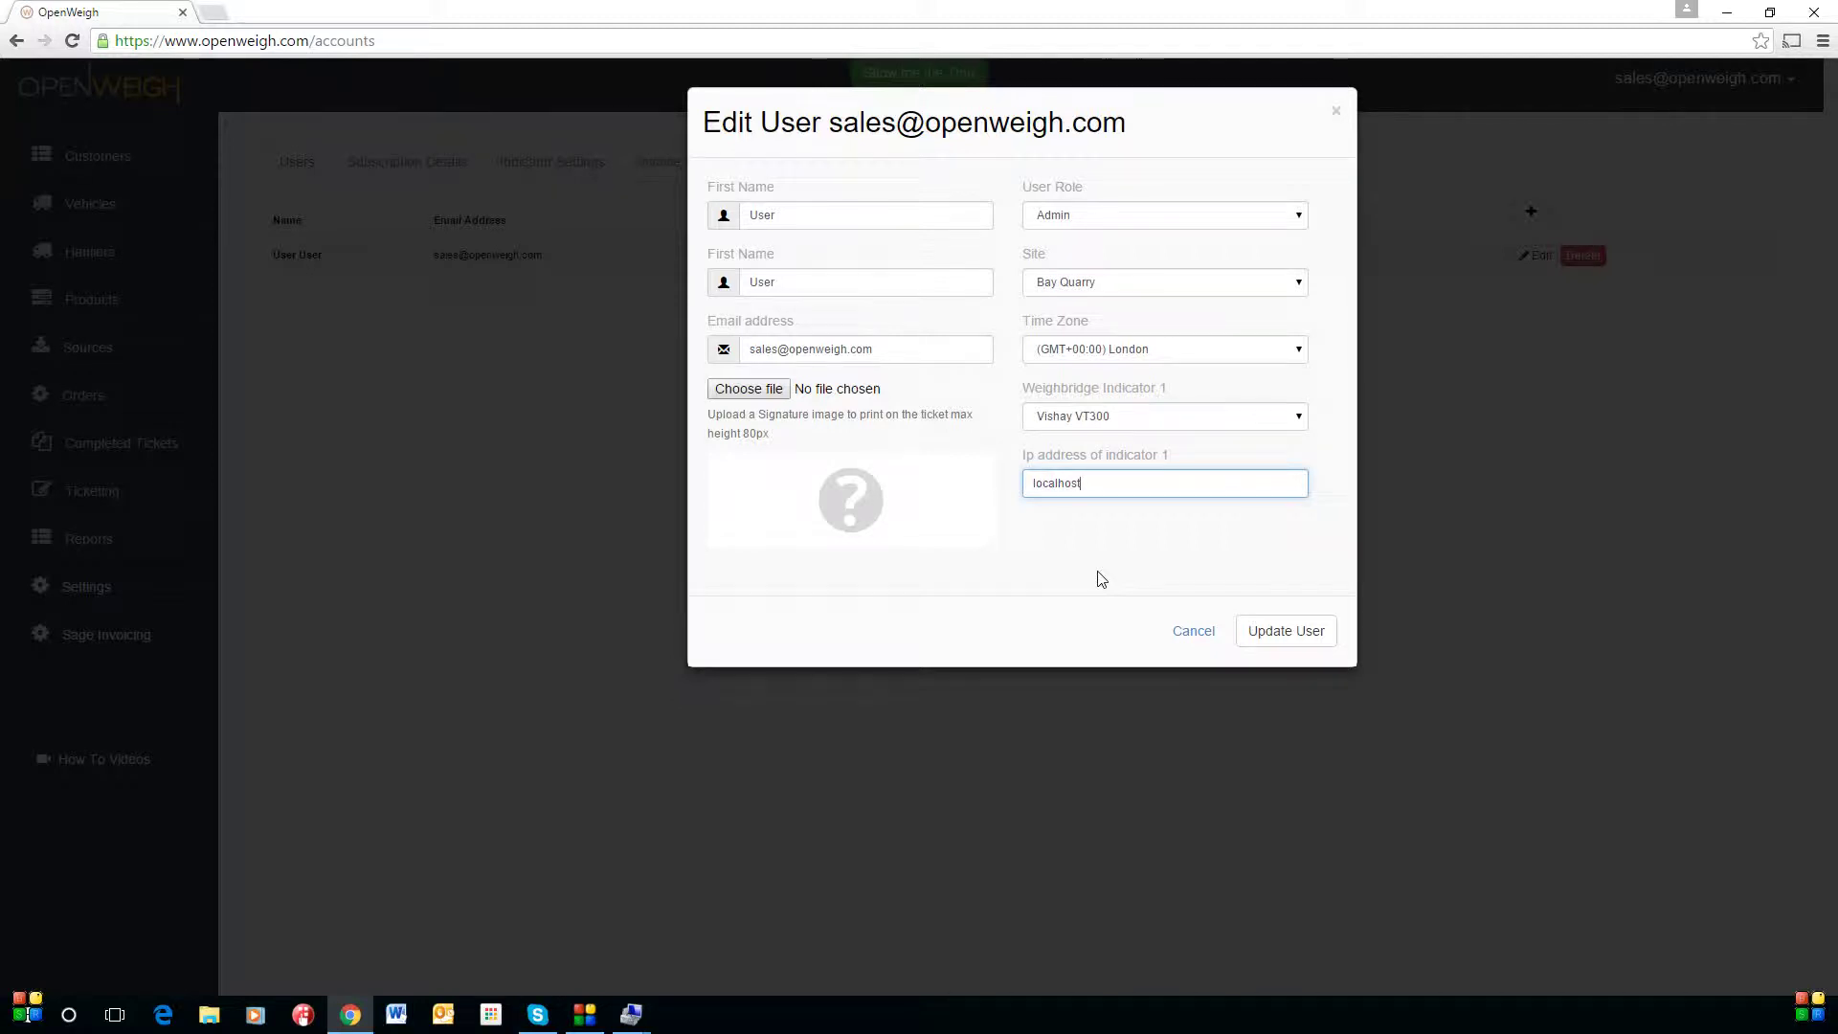
pyautogui.click(1318, 641)
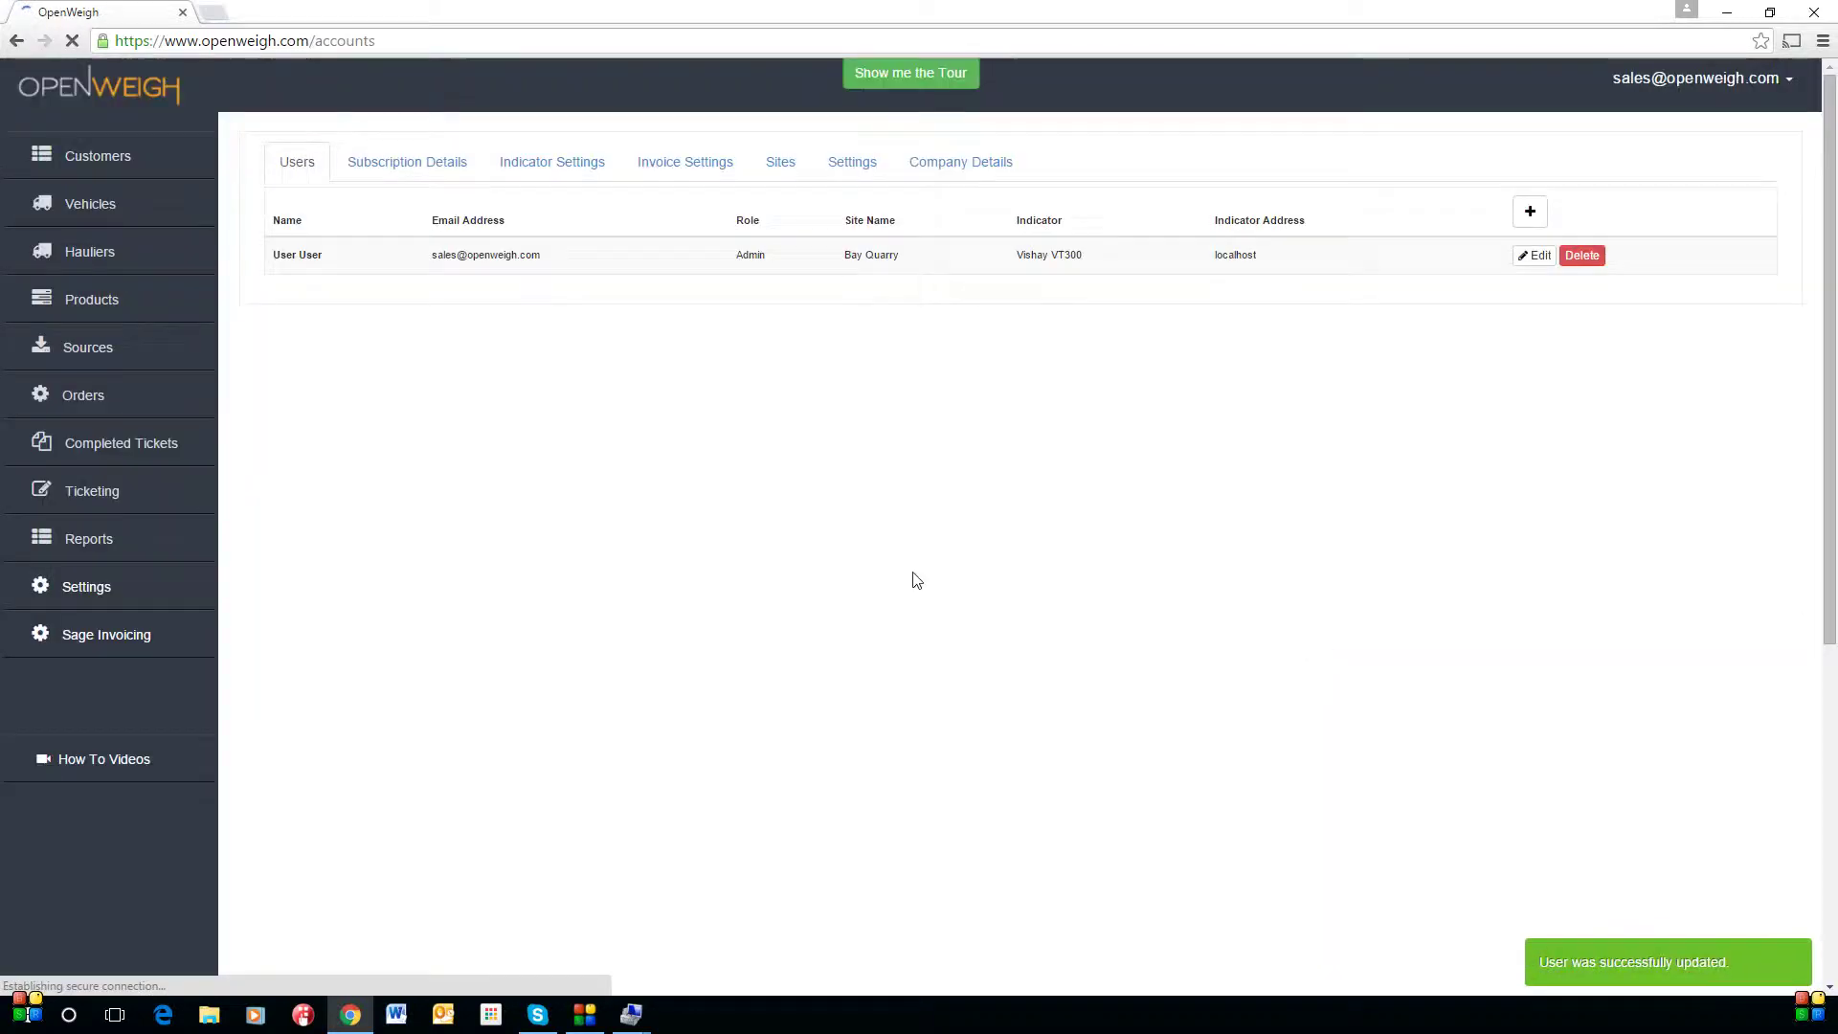
# Create a new weighbridge ticket from Ticketing and pull the indicator's live weight of 27800 kg.
pyautogui.click(112, 490)
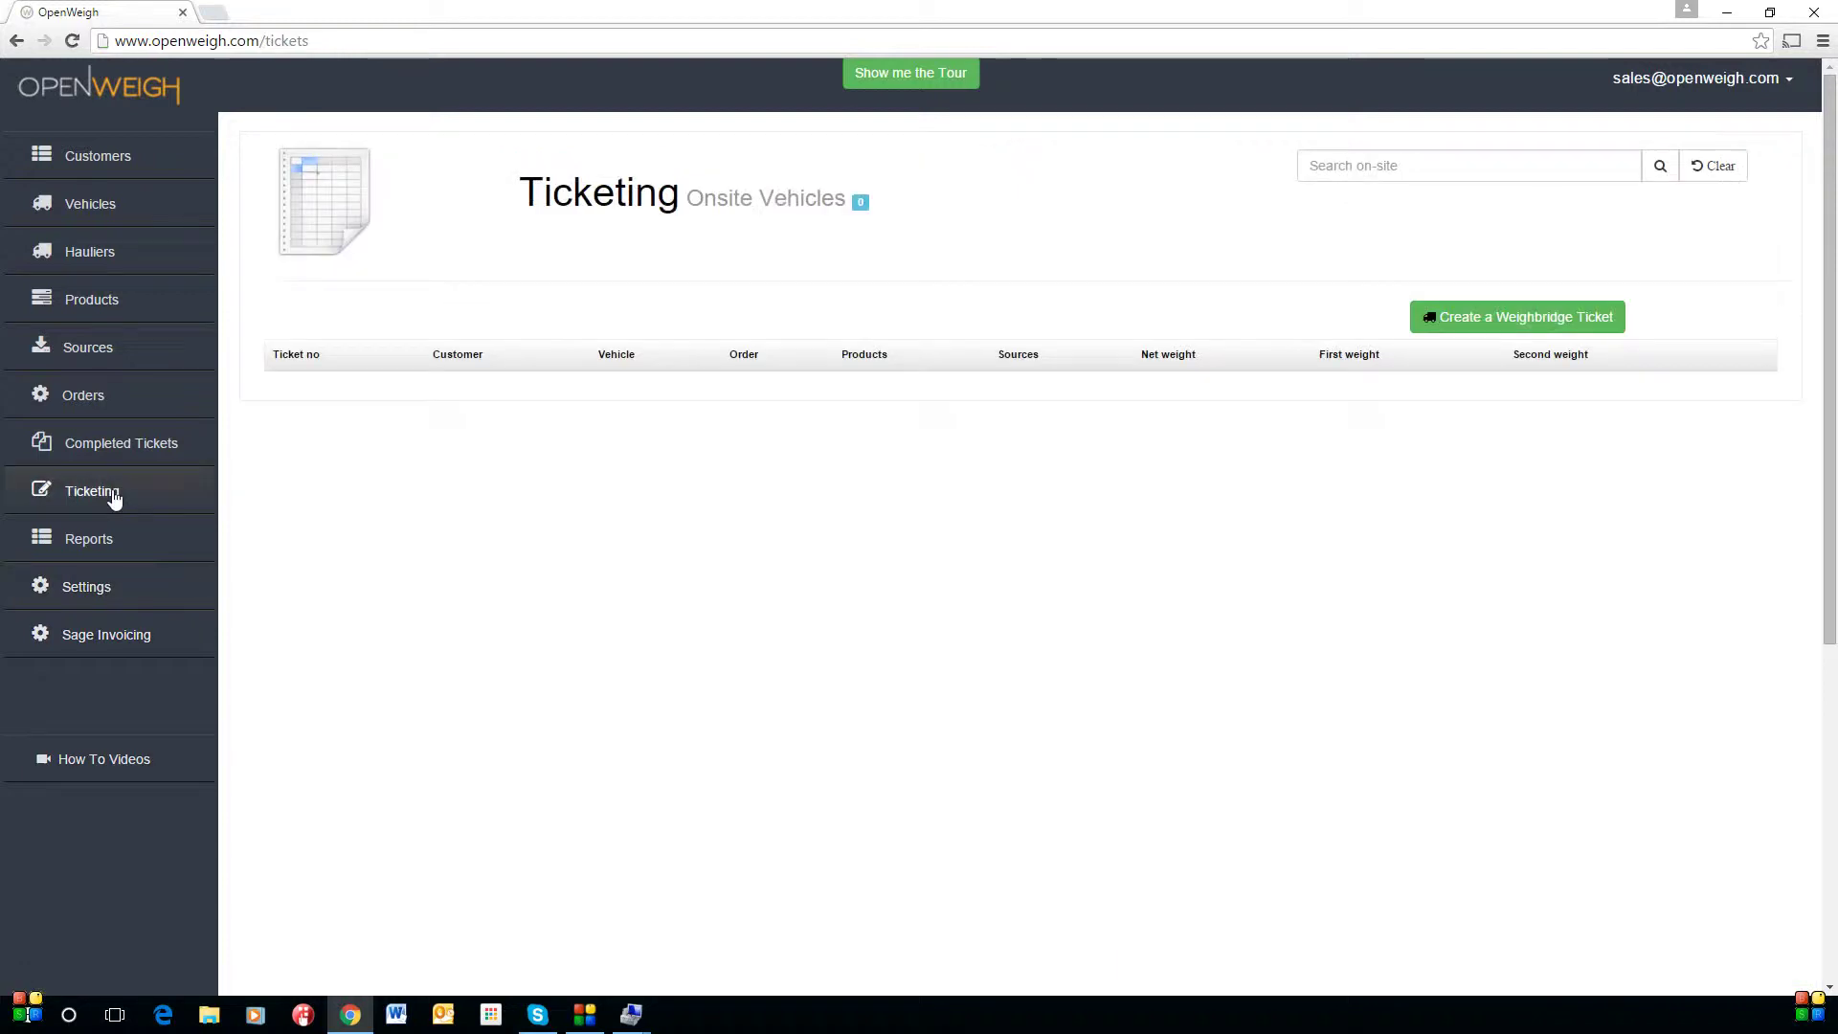
pyautogui.click(1485, 326)
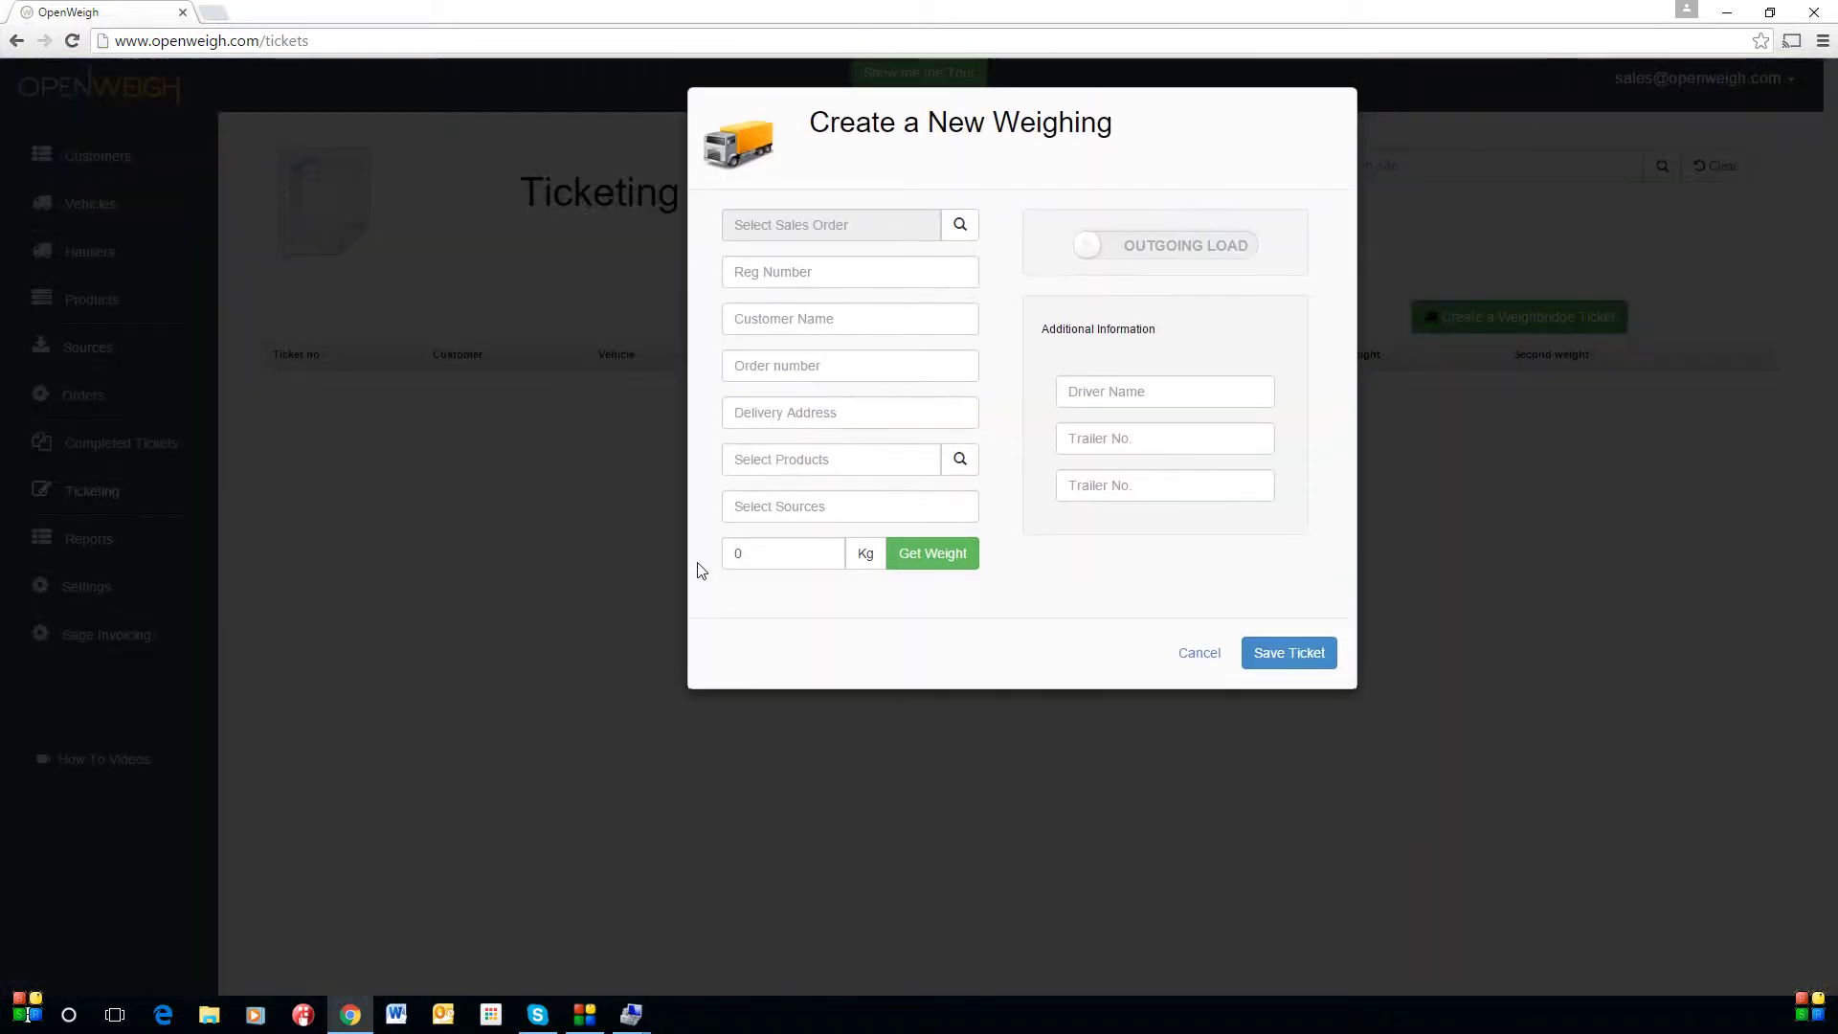
pyautogui.click(939, 557)
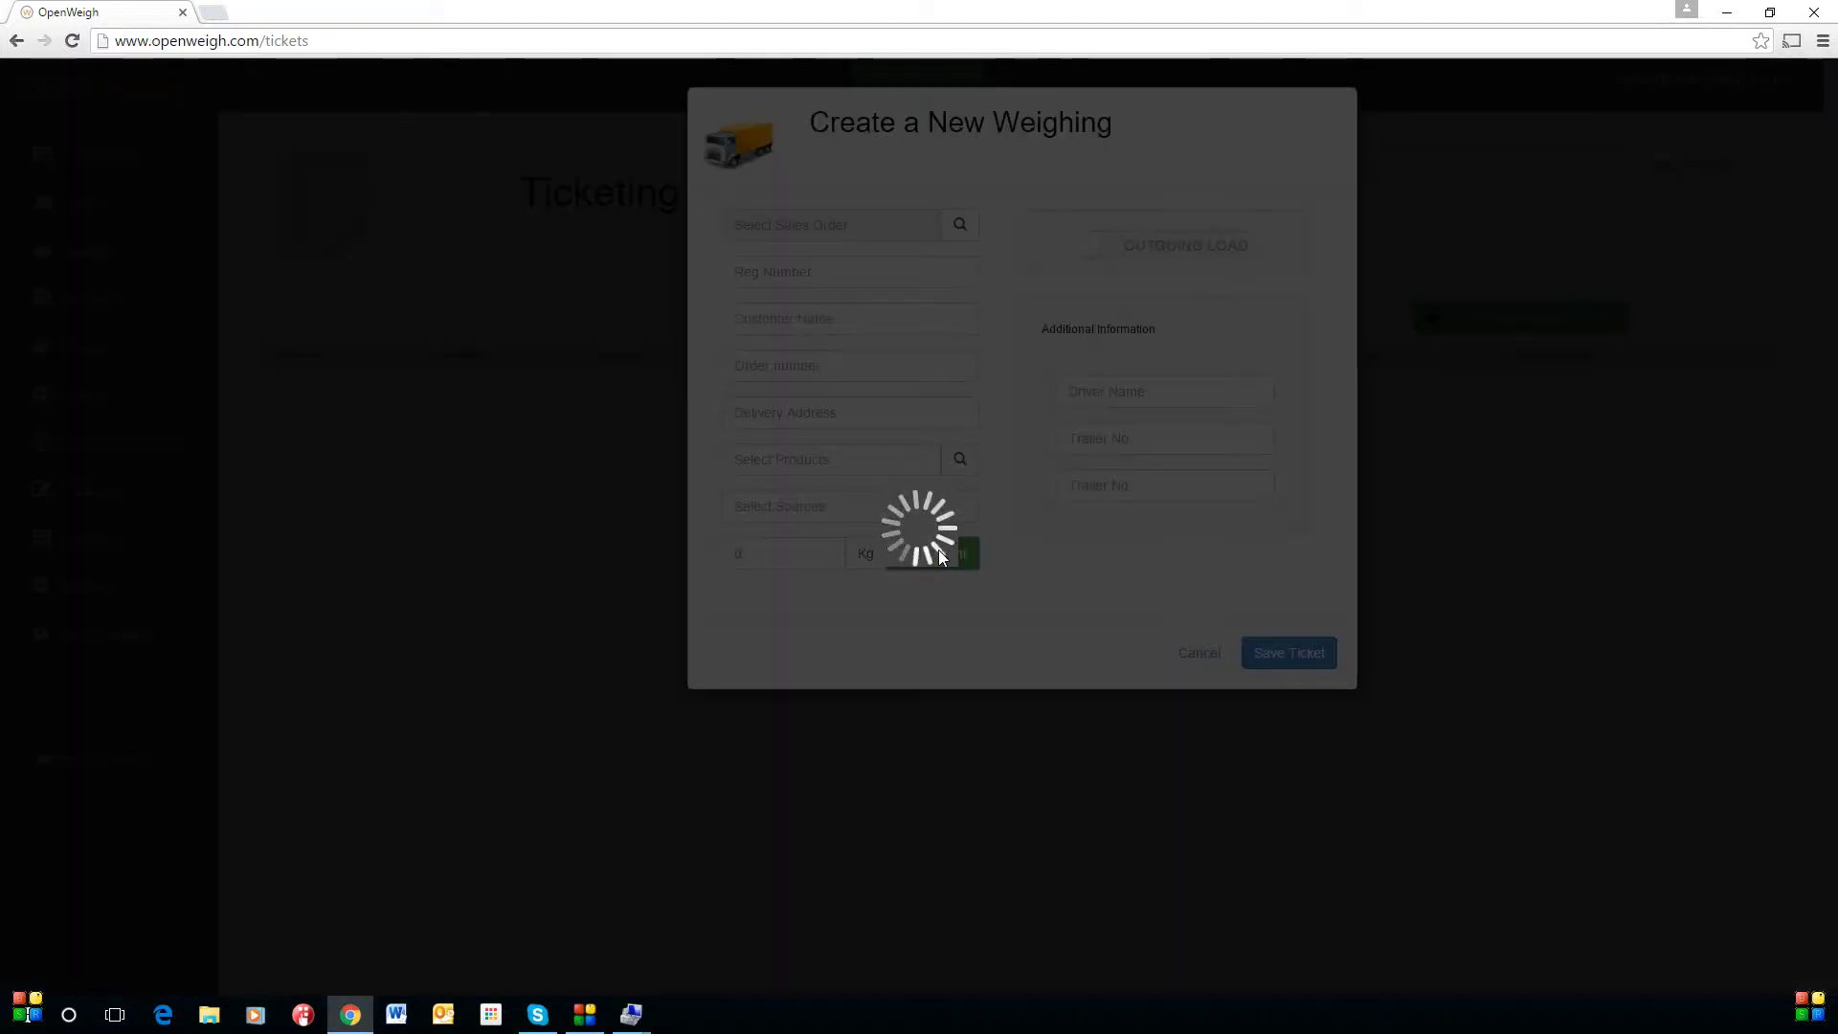